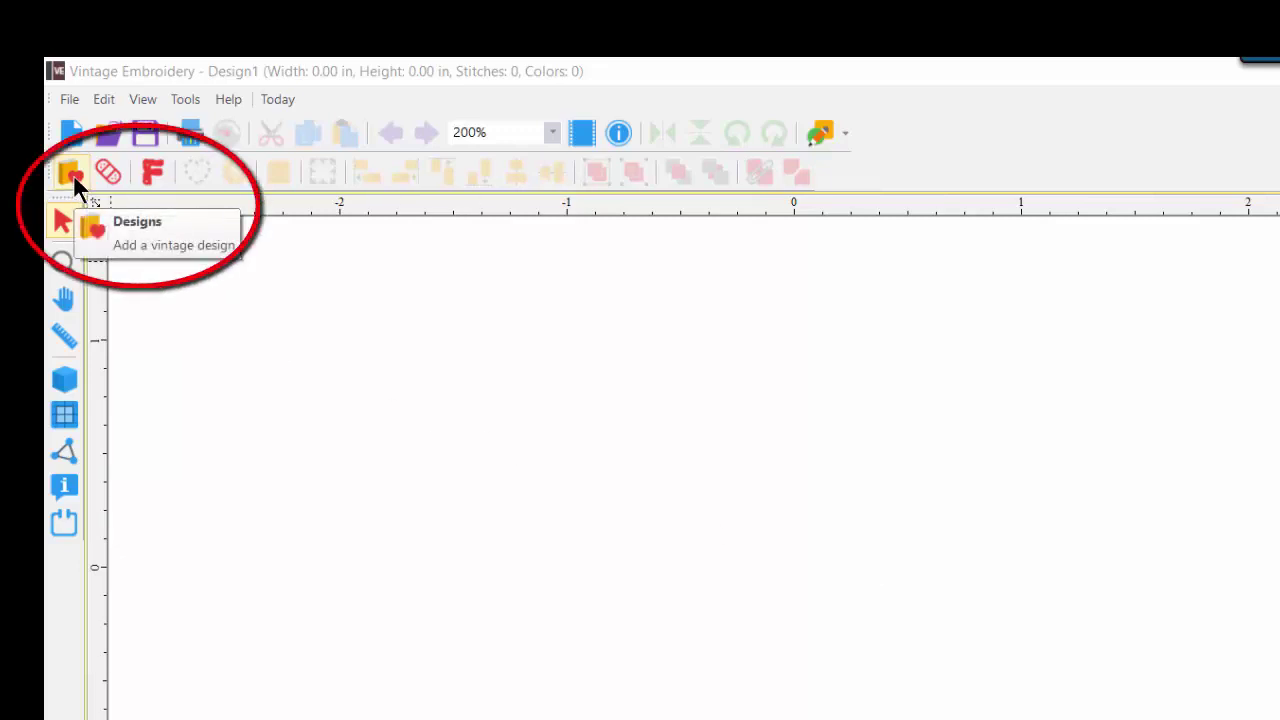
Open the Vintage Designs library to browse the Abstract designs such as Abs_0001_Icon.
{"action": "left_click", "coordinate": [73, 174]}
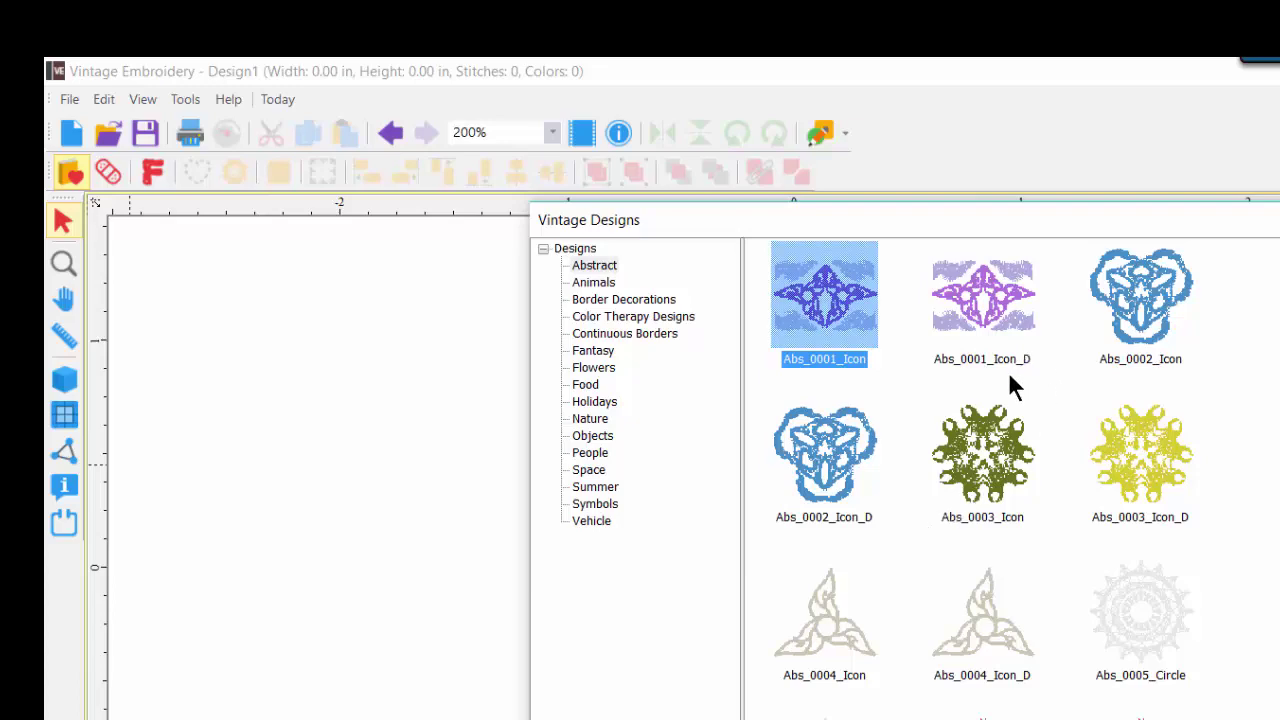
Load Abs_0001_Icon_D into Design1 and view it at 100% with realistic thread rendering.
{"action": "double_click", "coordinate": [983, 300]}
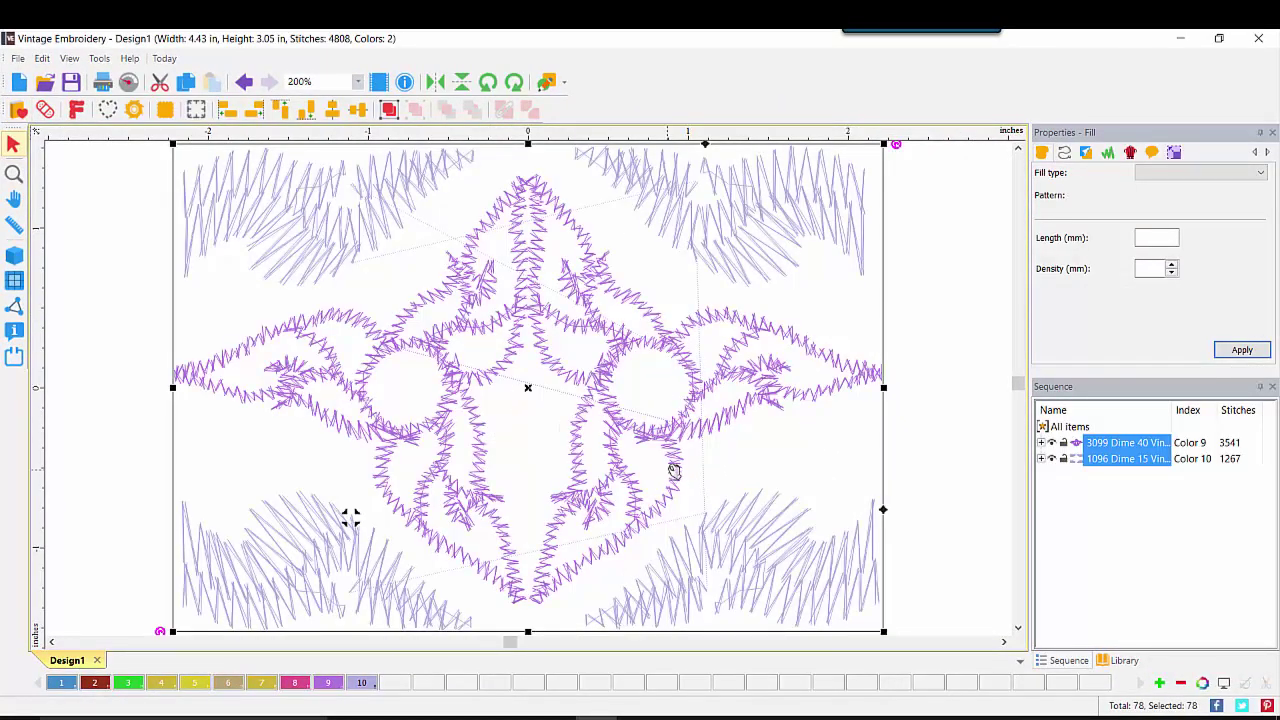
{"action": "left_click", "coordinate": [357, 84]}
{"action": "left_click", "coordinate": [295, 211]}
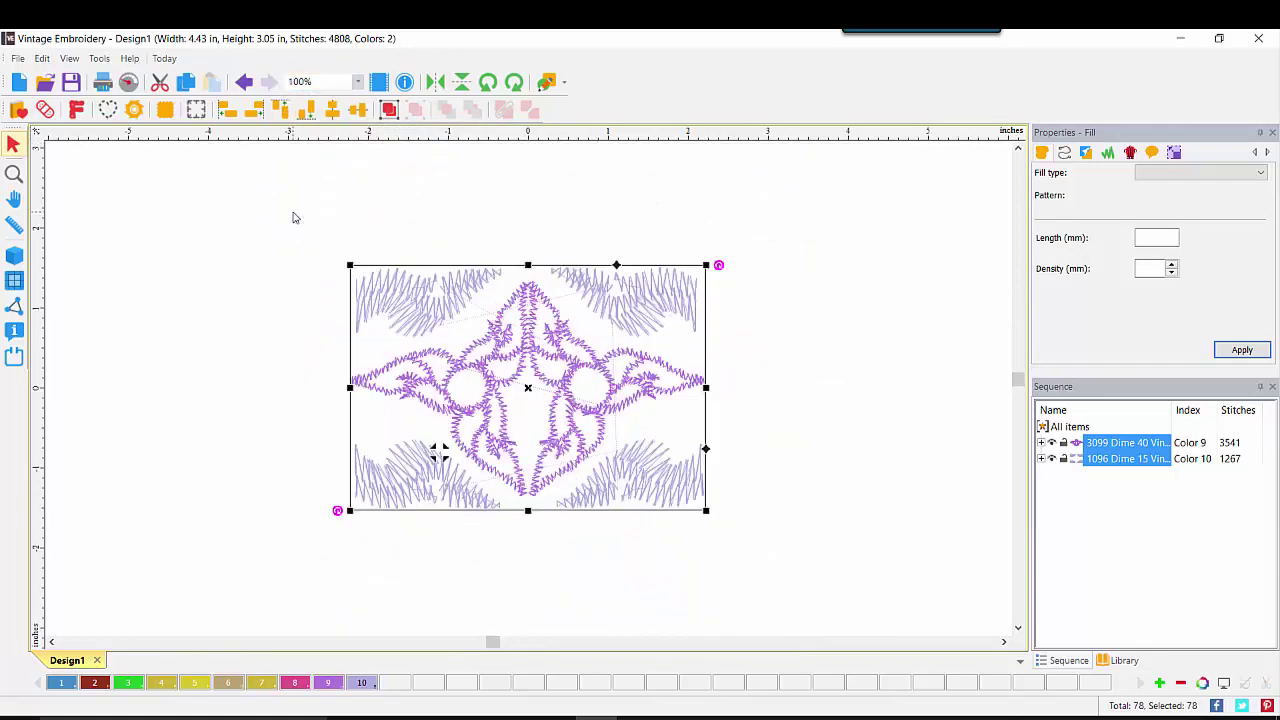
{"action": "left_click", "coordinate": [12, 258]}
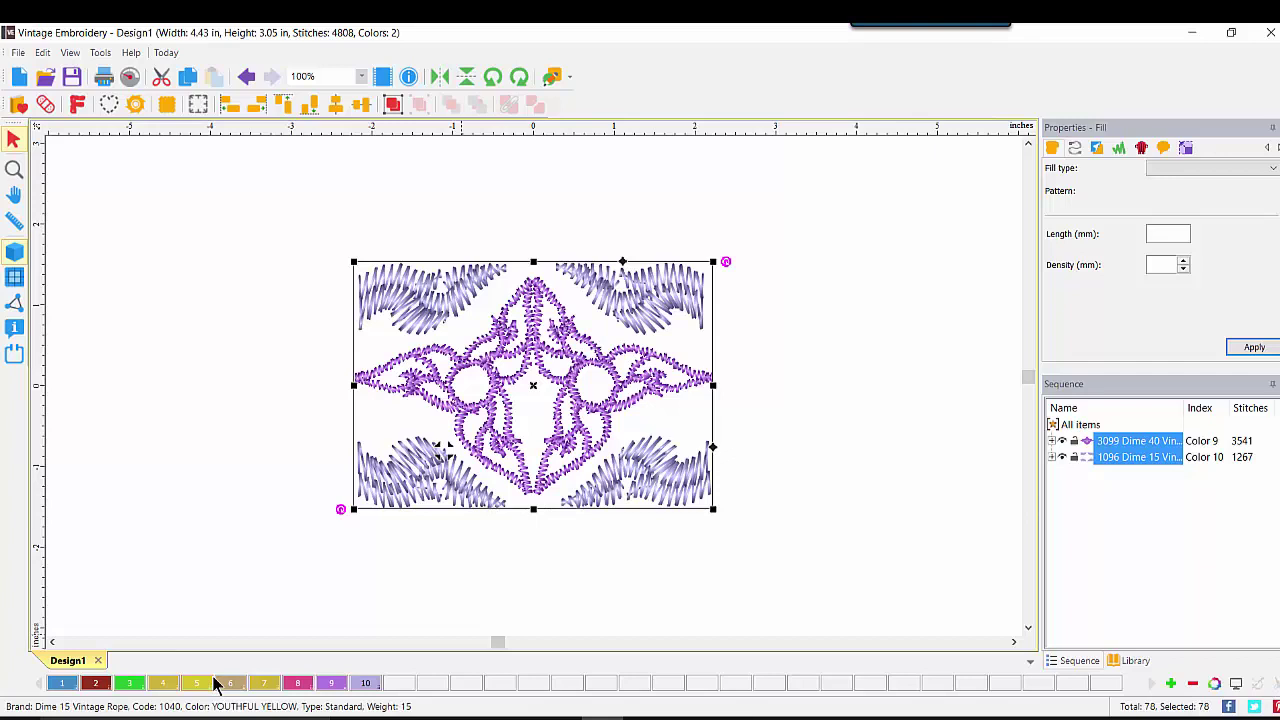
Remove the unused thread colours, then expand and collapse the Color 1 group.
{"action": "left_click", "coordinate": [1193, 683]}
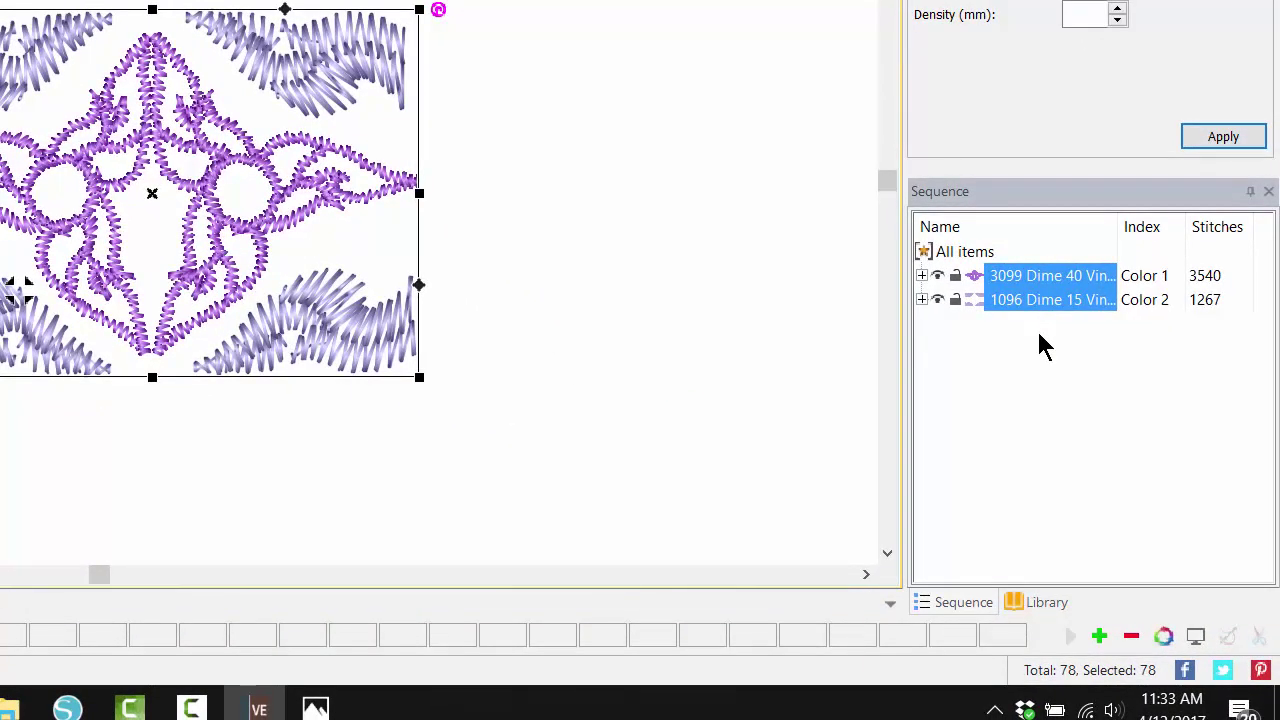
{"action": "left_click", "coordinate": [921, 277]}
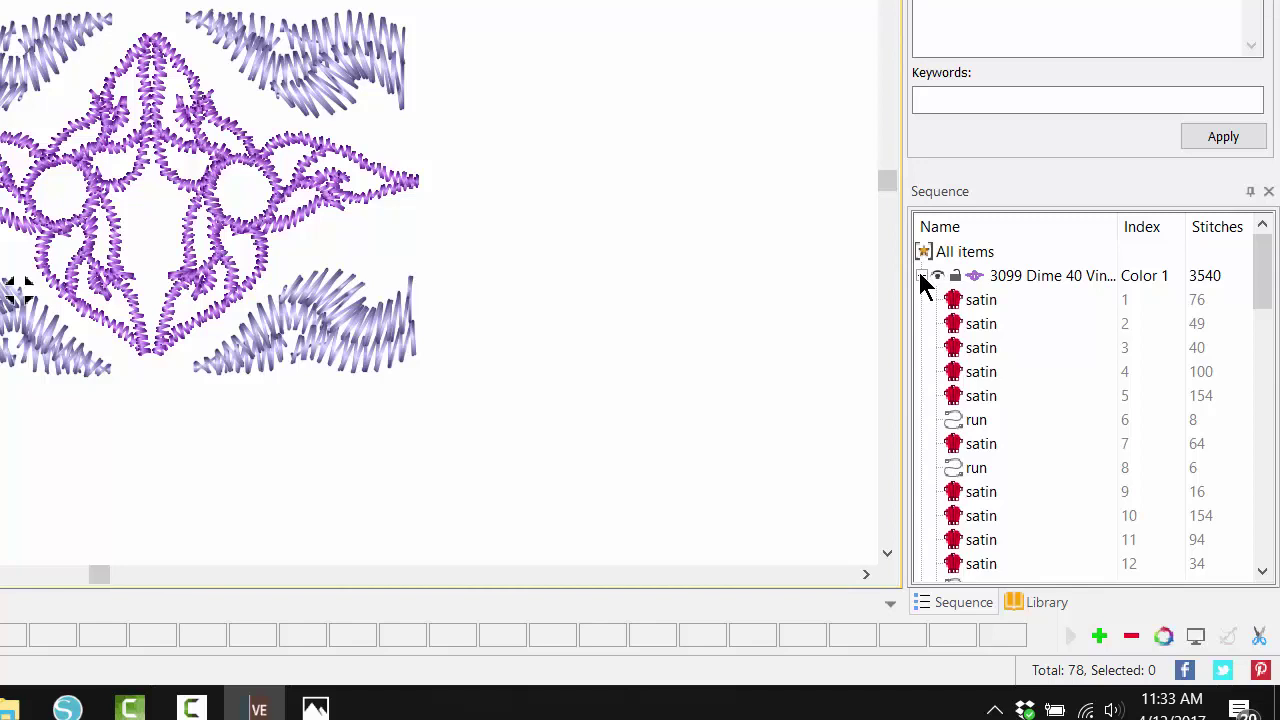
{"action": "left_click", "coordinate": [921, 275]}
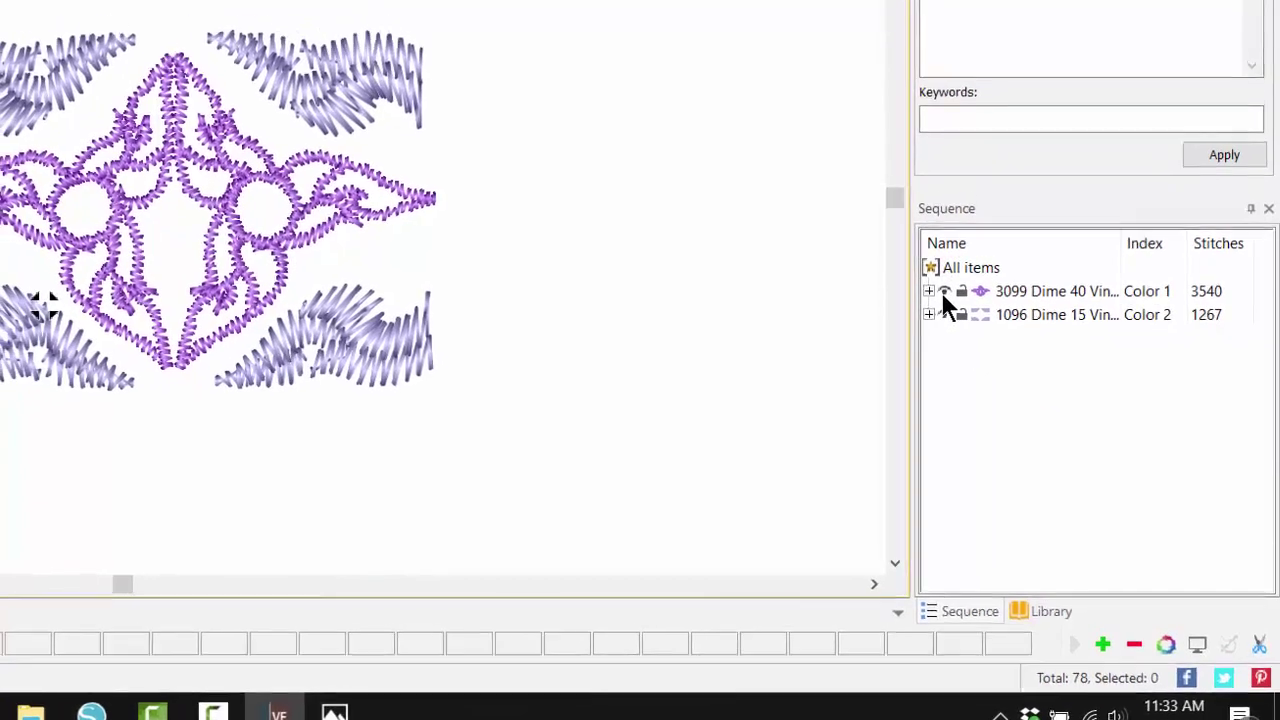
Hide purple Color 1, turn on Fade Hidden, then show all parts again.
{"action": "left_click", "coordinate": [943, 292]}
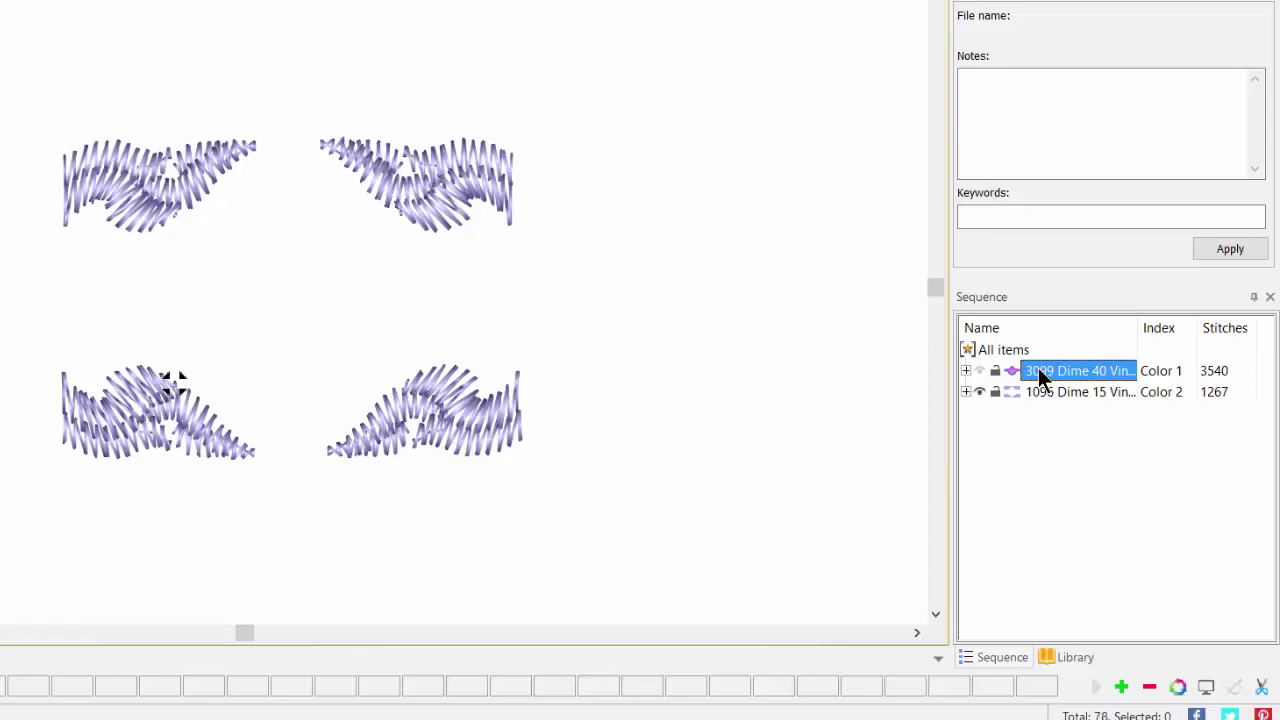
{"action": "right_click", "coordinate": [1038, 370]}
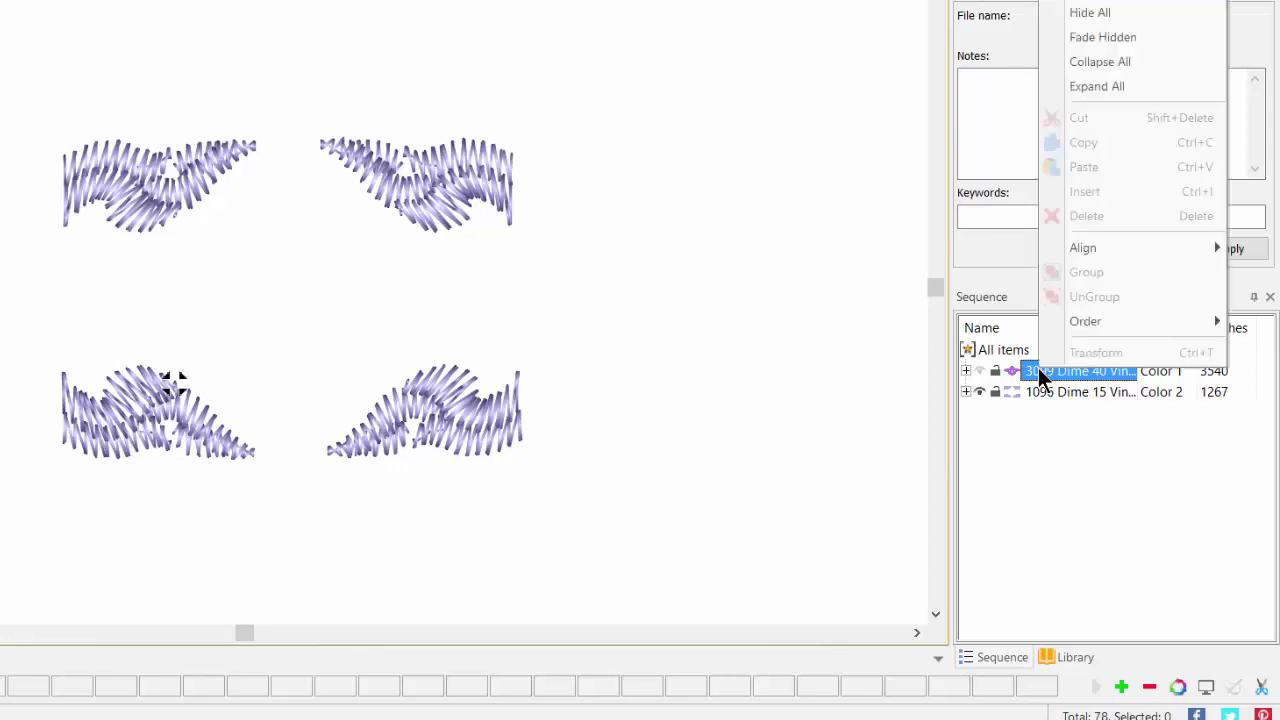
{"action": "left_click", "coordinate": [1137, 40]}
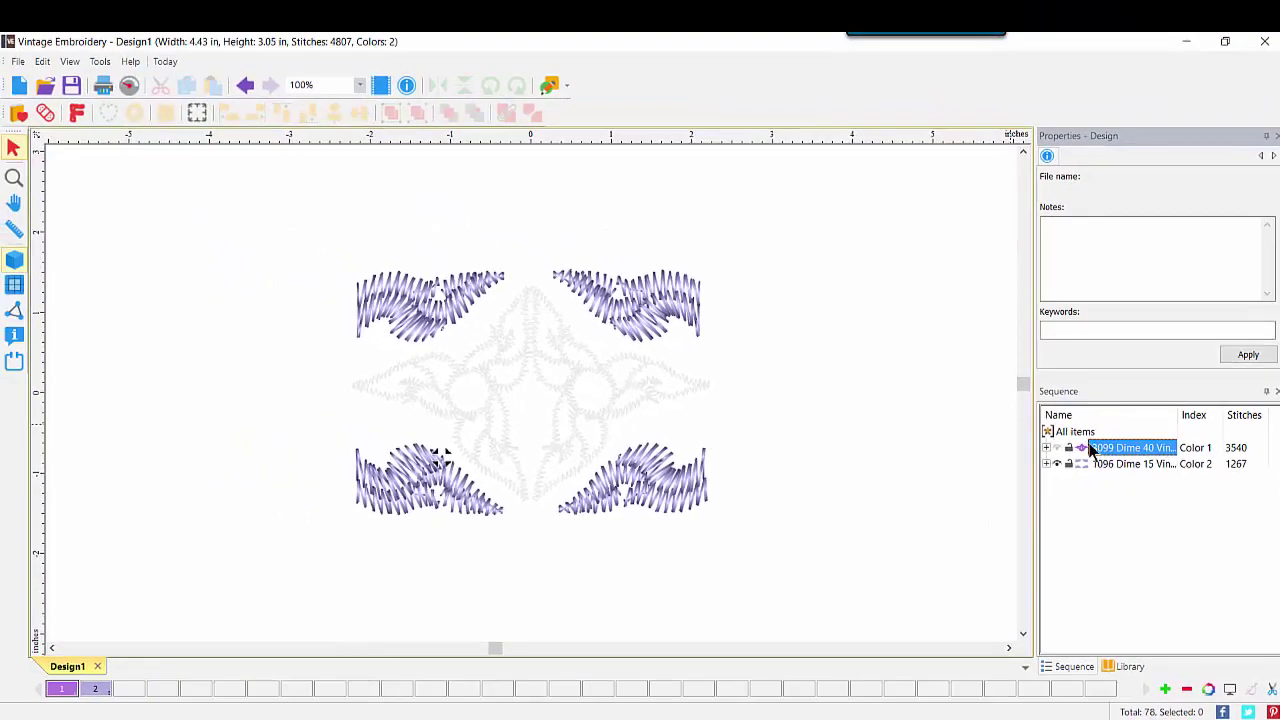
{"action": "right_click", "coordinate": [1090, 449]}
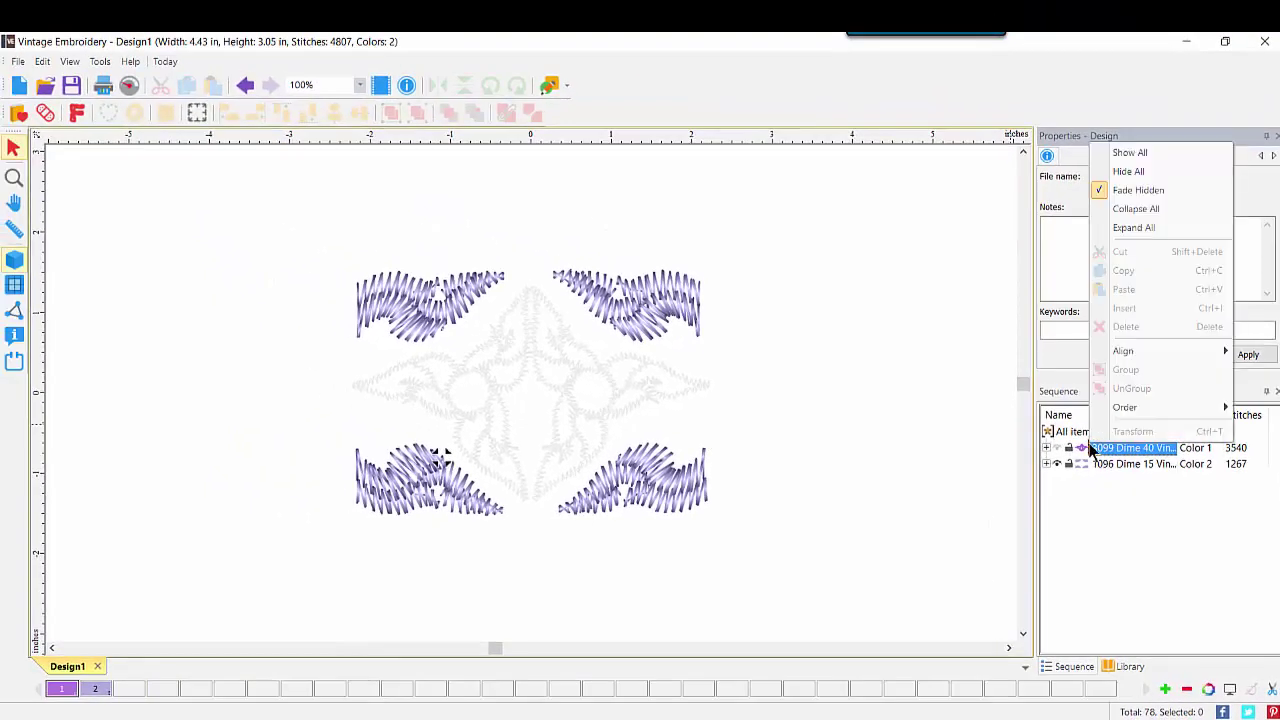
{"action": "left_click", "coordinate": [1131, 153]}
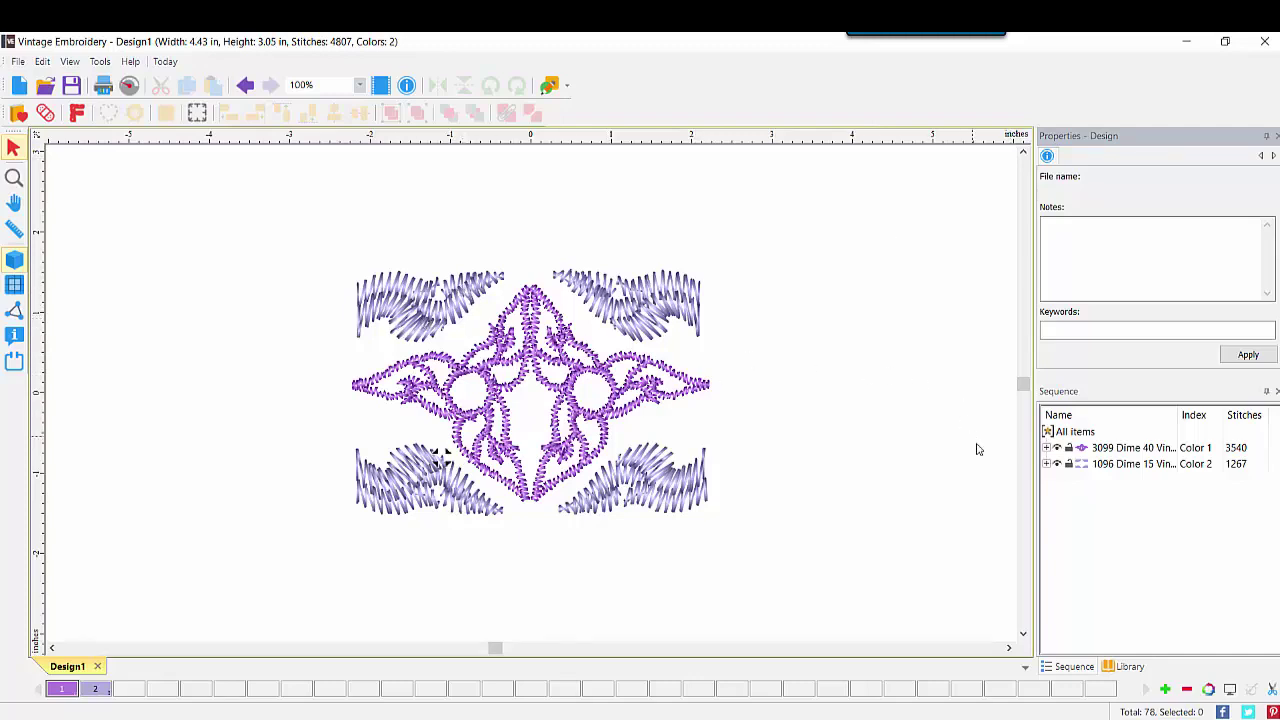
Recolour the second satin of the lavender swirl with a new green Color 3 thread.
{"action": "left_click", "coordinate": [1045, 463]}
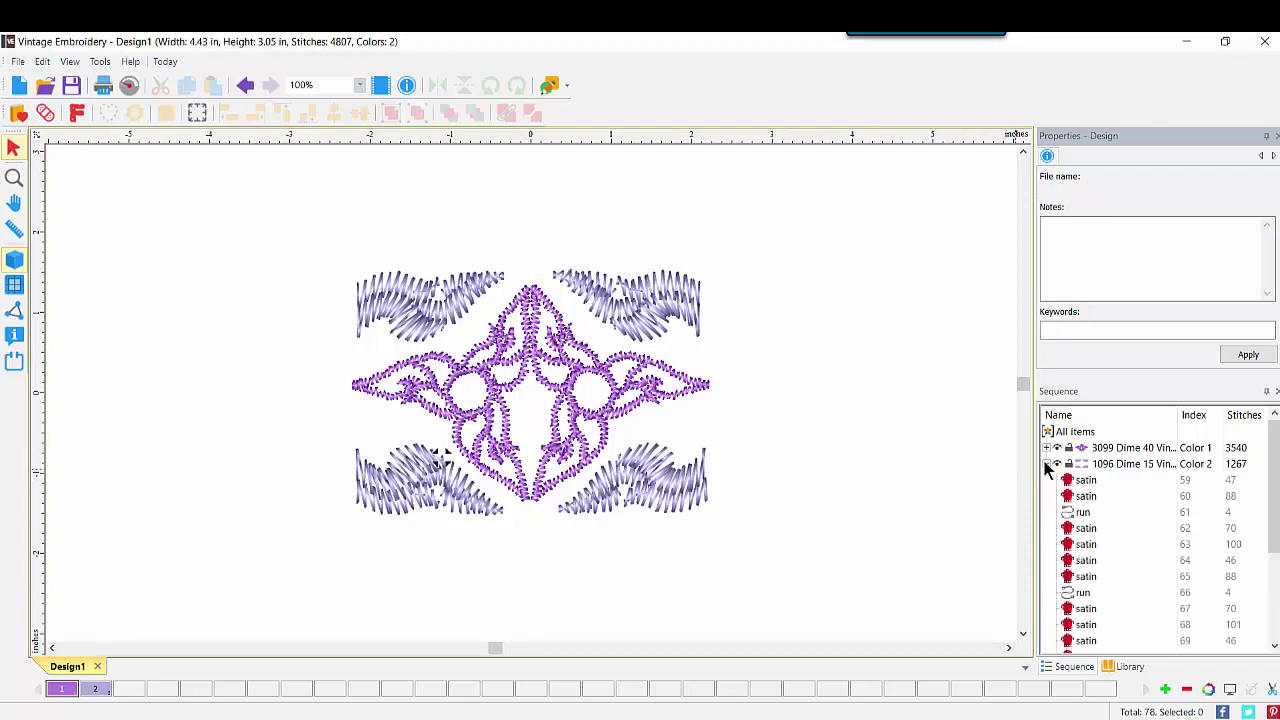
{"action": "left_click", "coordinate": [1092, 496]}
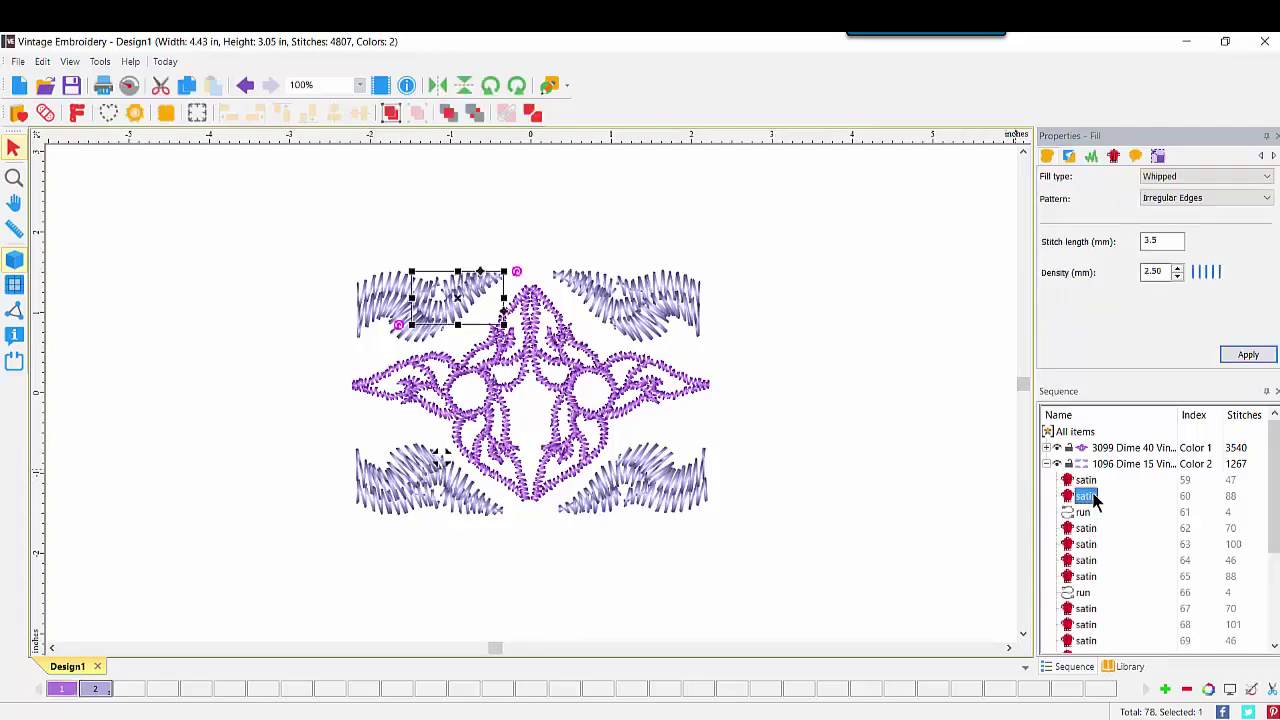
{"action": "left_click", "coordinate": [1165, 691]}
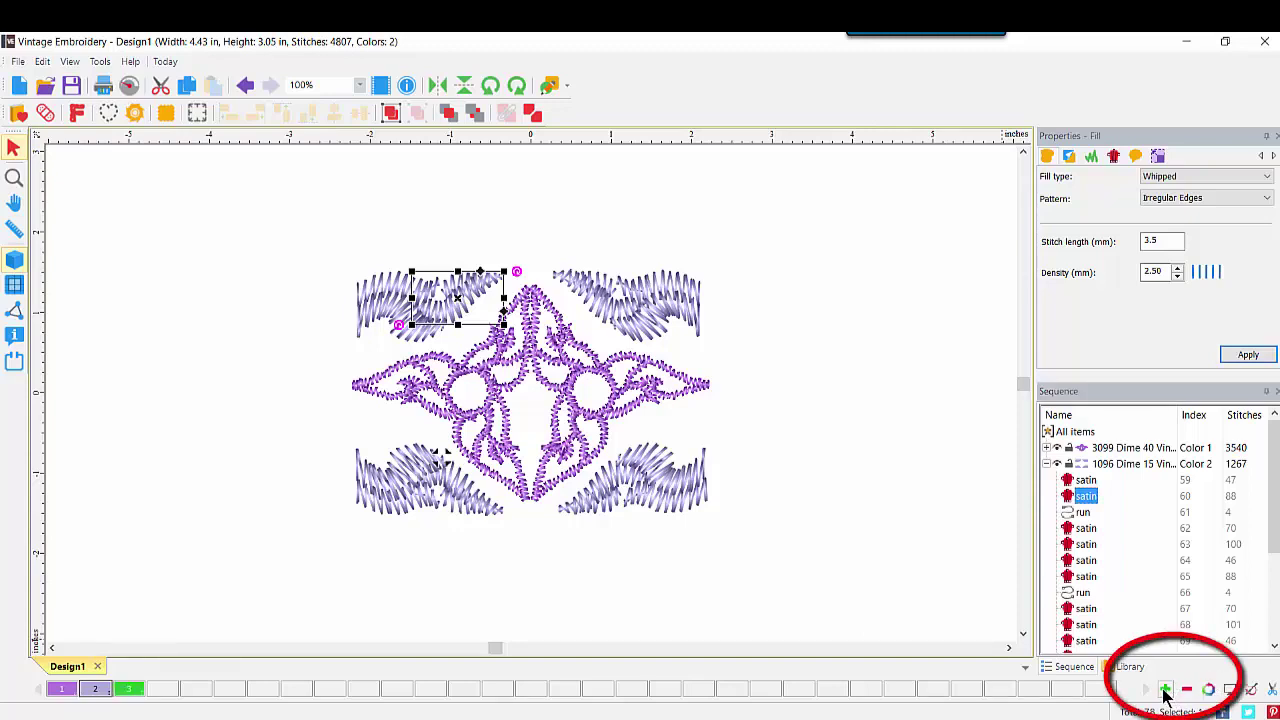
{"action": "left_click", "coordinate": [124, 691]}
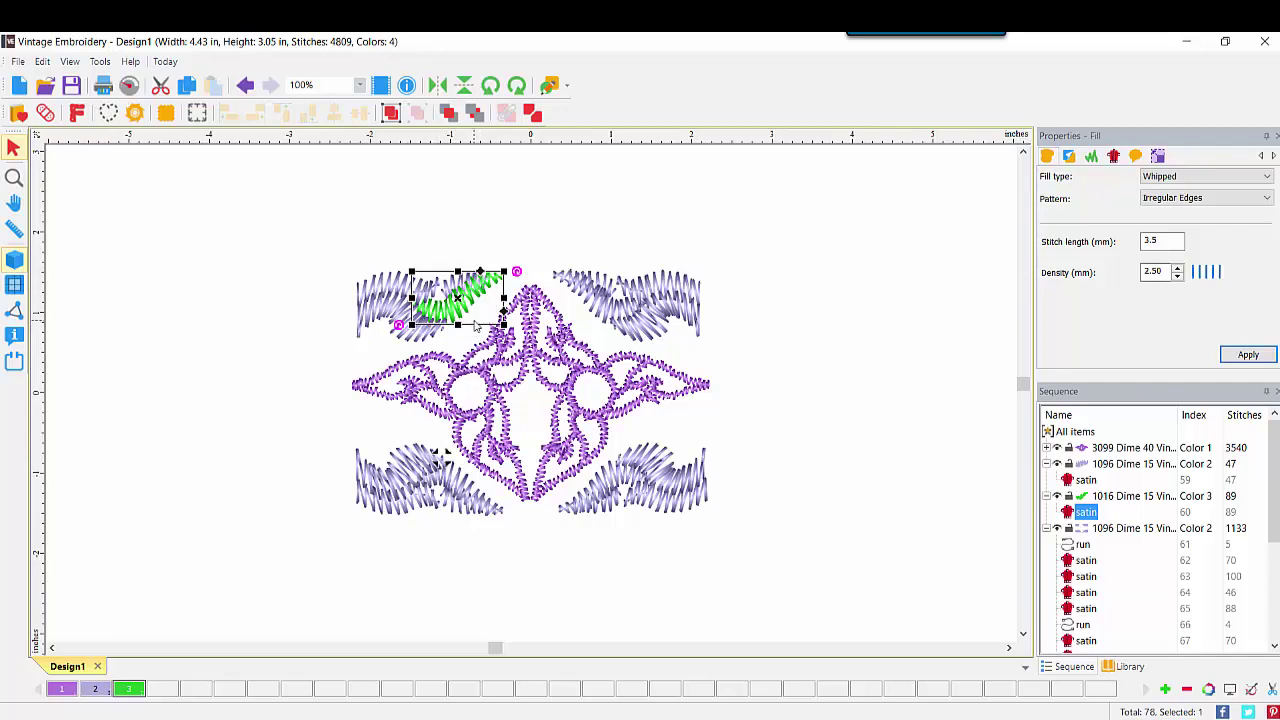
Deselect the piece, collapse all sequence groups, and pick a colour group.
{"action": "left_click", "coordinate": [787, 512]}
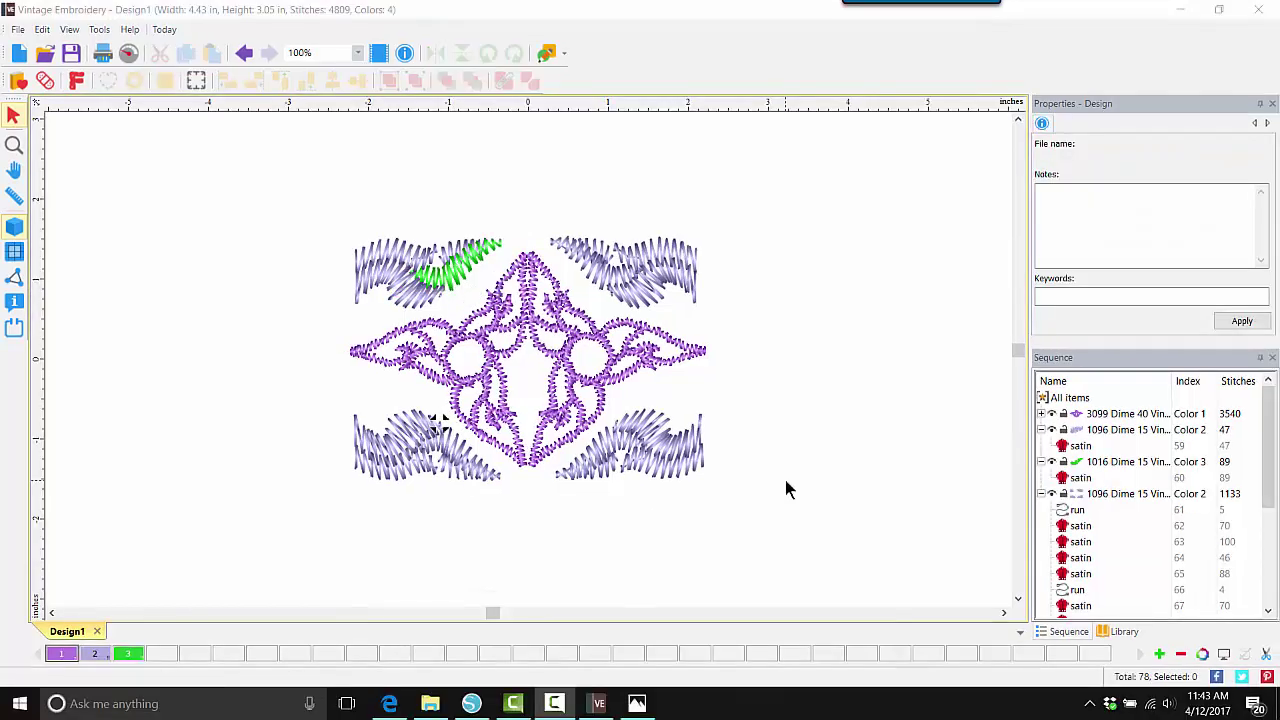
{"action": "left_click", "coordinate": [1070, 398]}
{"action": "right_click", "coordinate": [1084, 398]}
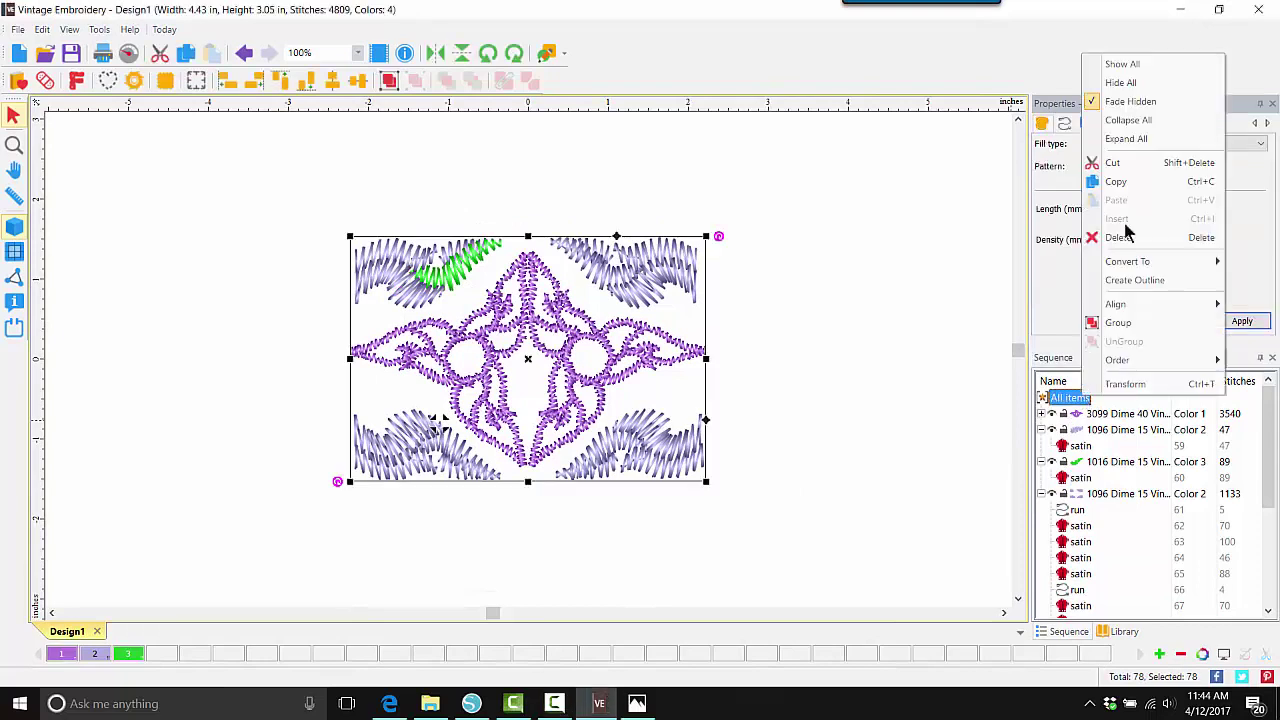
{"action": "left_click", "coordinate": [1152, 120]}
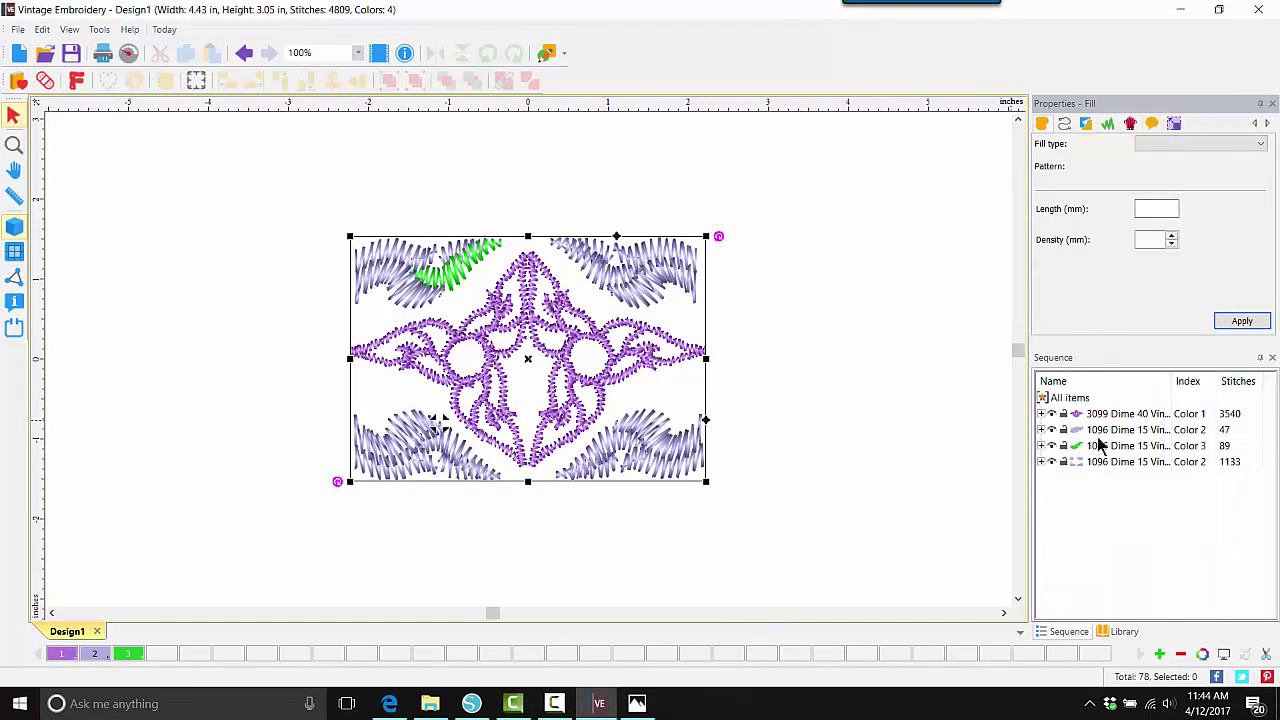
{"action": "left_click", "coordinate": [1104, 432]}
{"action": "left_click", "coordinate": [1104, 448]}
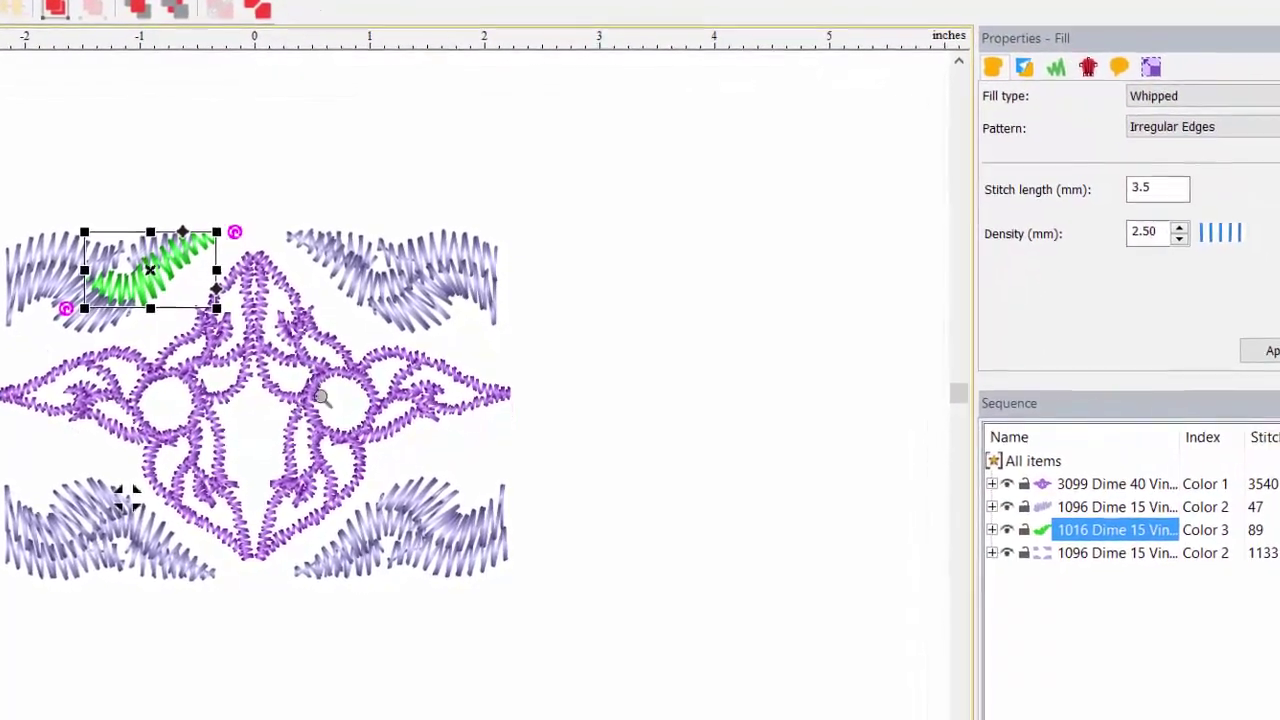
Zoom onto the green swirl, turn off realistic view, and show all needle points.
{"action": "scroll", "coordinate": [165, 268], "scroll_direction": "up", "scroll_amount": 5}
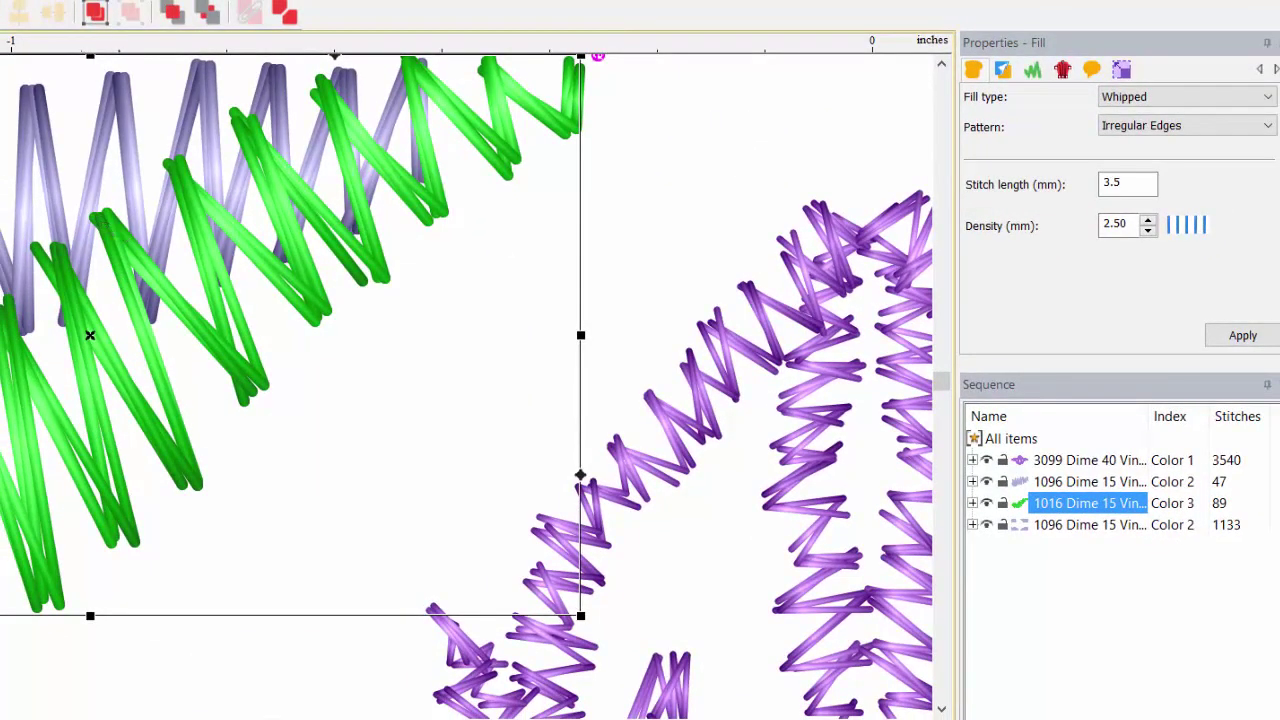
{"action": "key", "text": "t"}
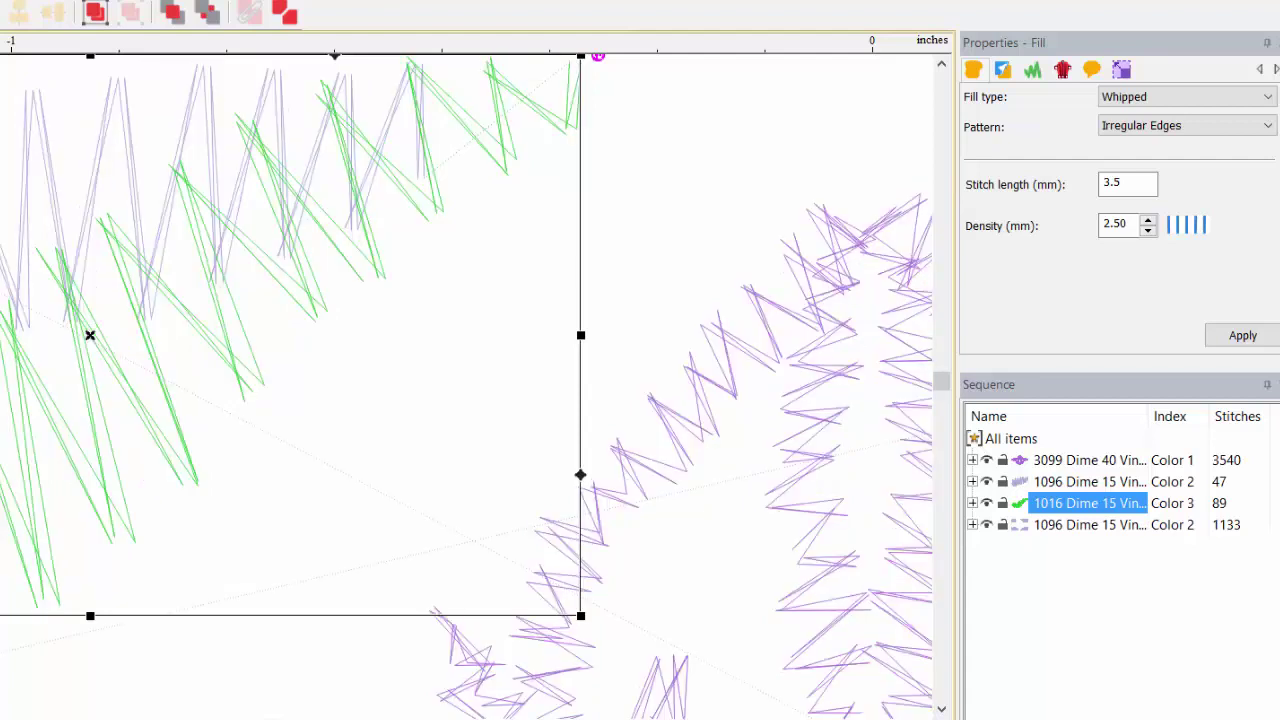
{"action": "key", "text": "period"}
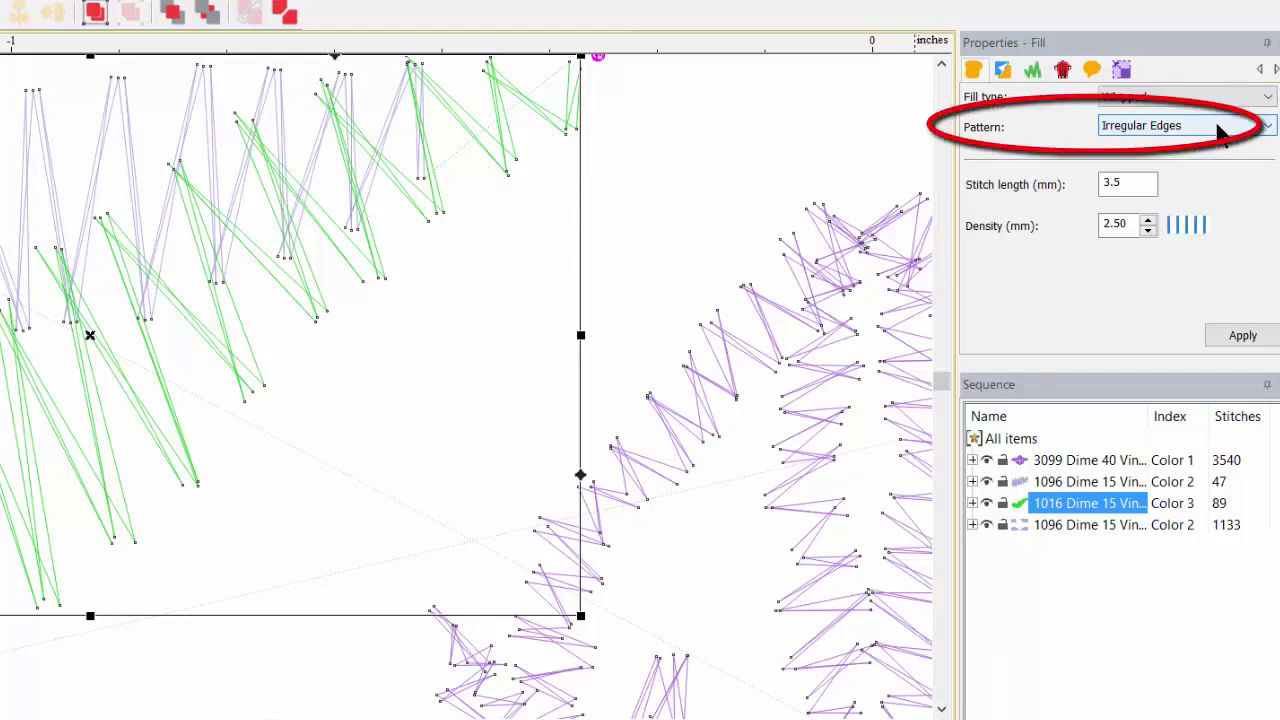
Try Regular Edges on the green fill, then undo back to Irregular Edges.
{"action": "left_click", "coordinate": [1222, 131]}
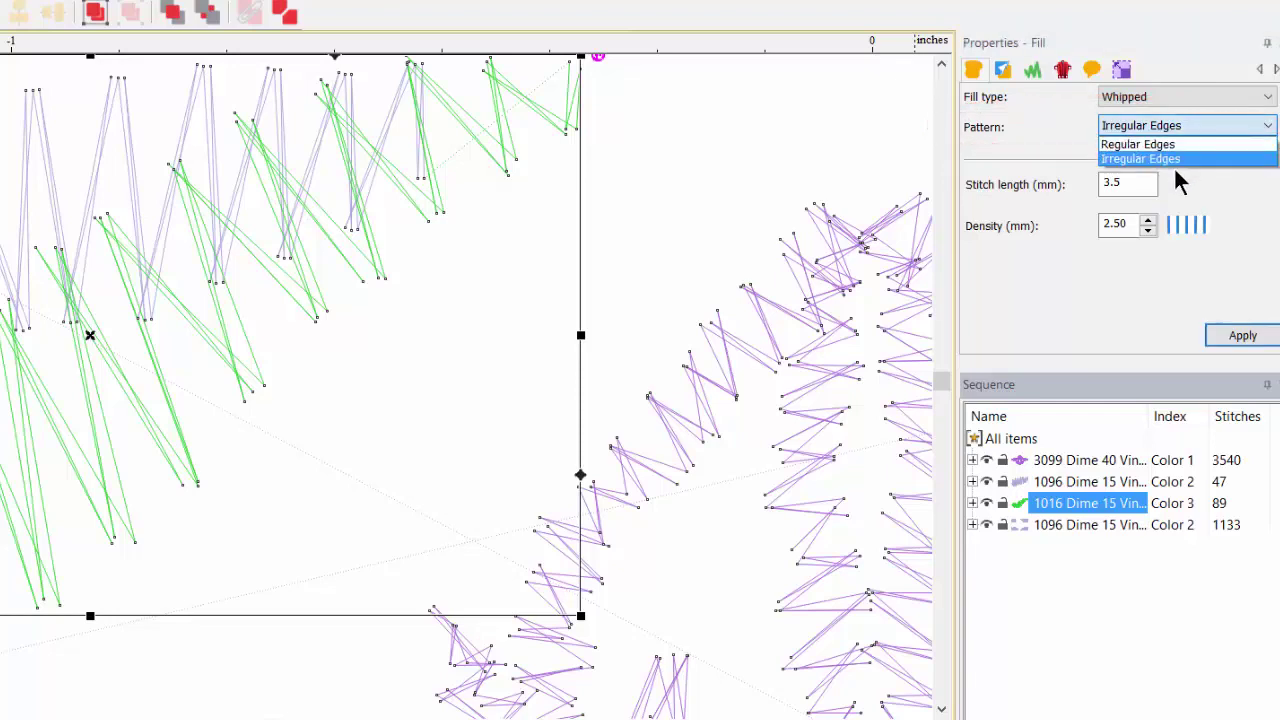
{"action": "left_click", "coordinate": [1183, 144]}
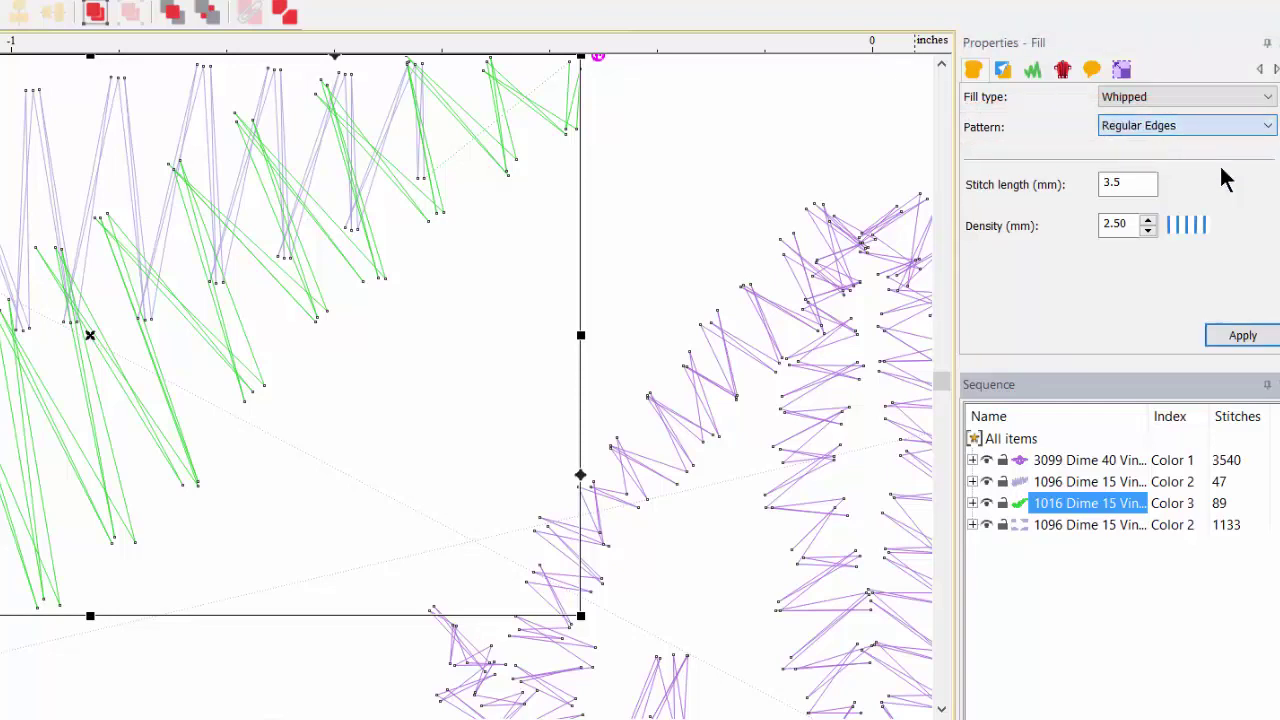
{"action": "left_click", "coordinate": [1245, 335]}
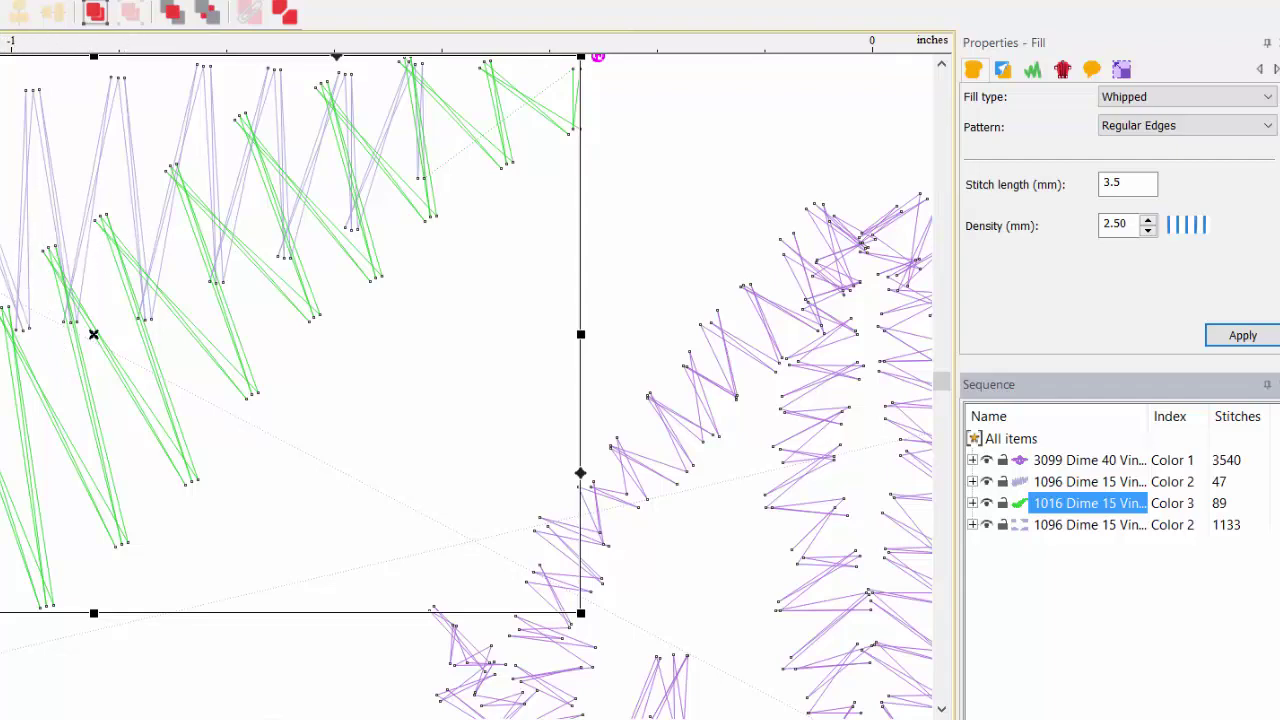
{"action": "key", "text": "ctrl+z"}
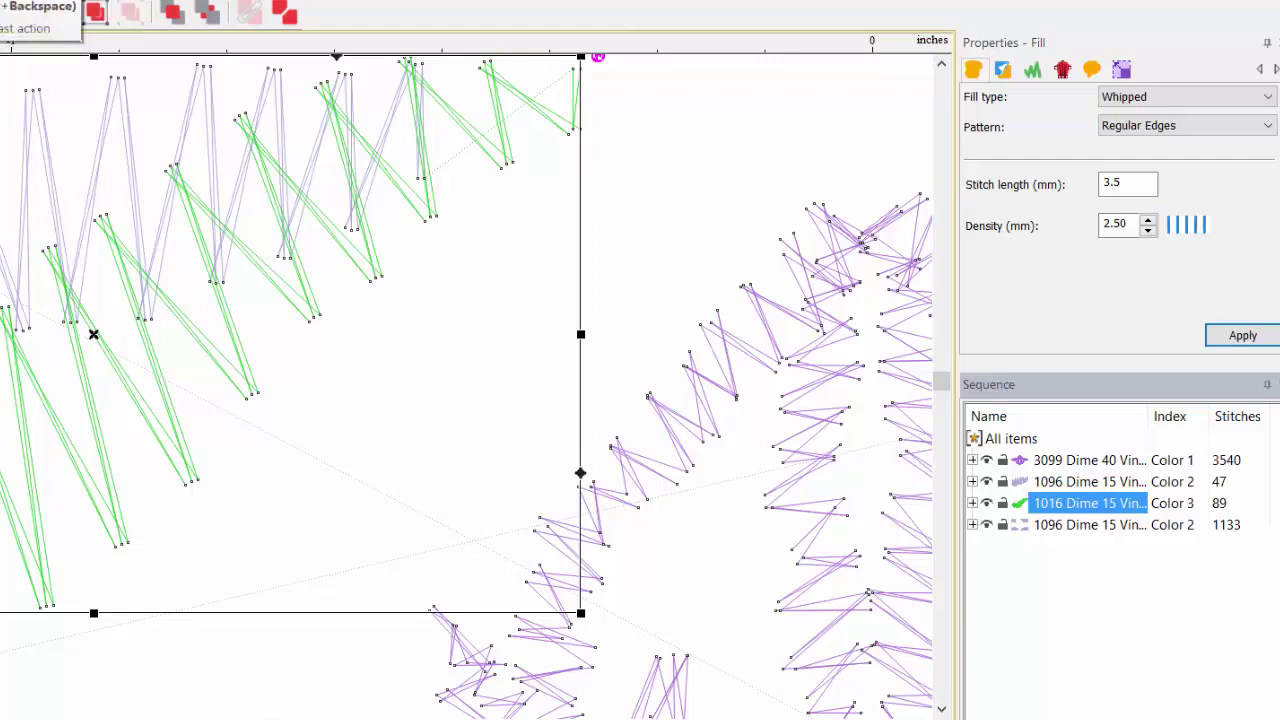
{"action": "key", "text": "alt+BackSpace"}
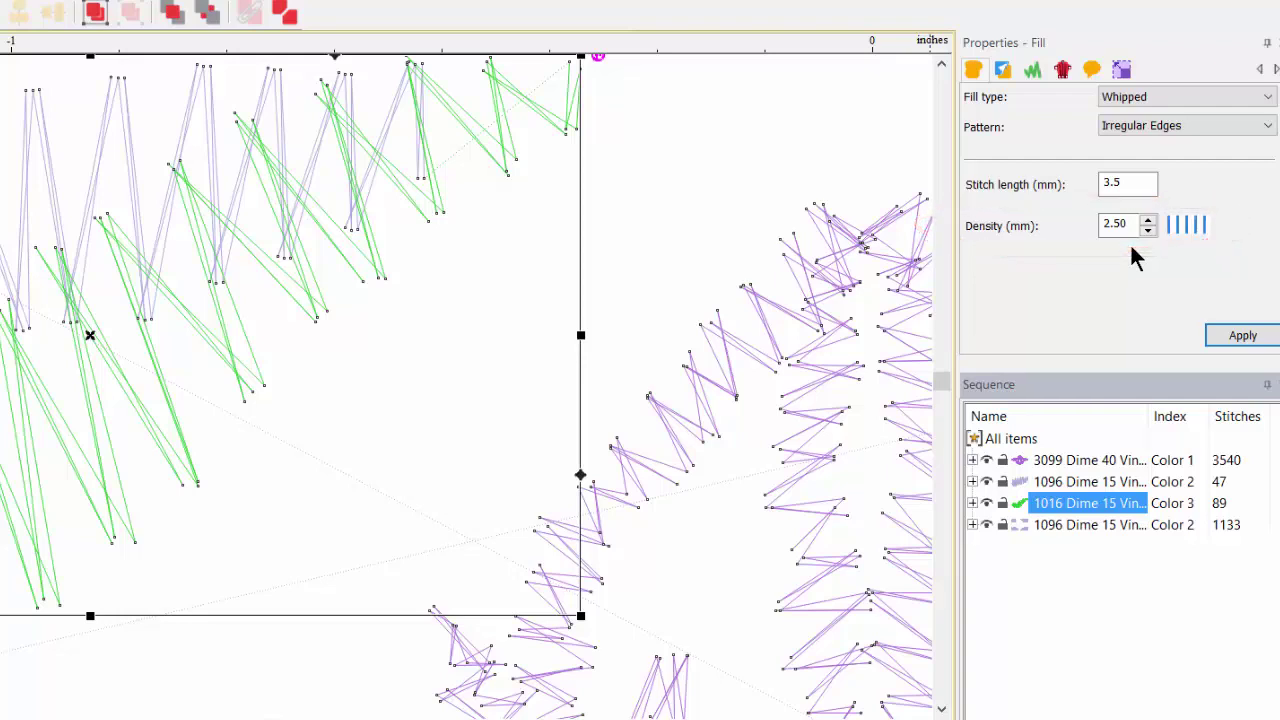
Apply a 1.00 fill density, then settle on a sparser 2.50 mm density.
{"action": "left_click_drag", "start_coordinate": [1133, 224], "coordinate": [1060, 222]}
{"action": "type", "text": "1"}
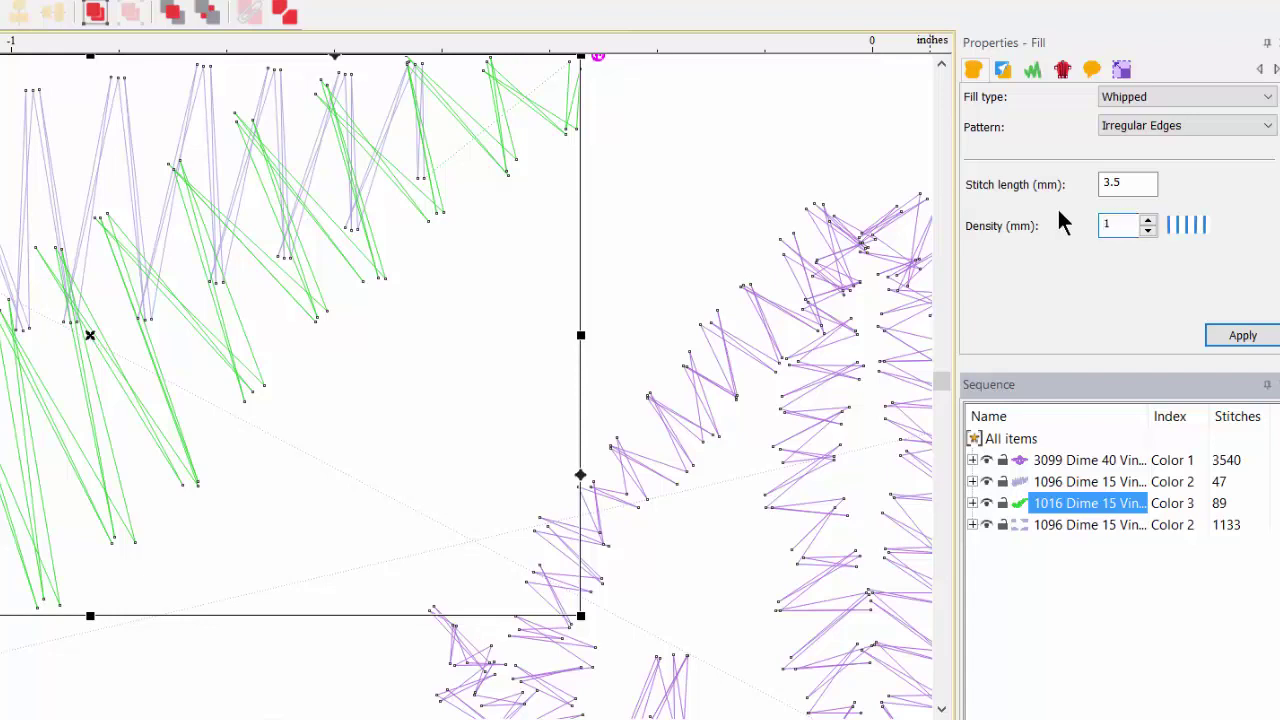
{"action": "left_click", "coordinate": [1241, 336]}
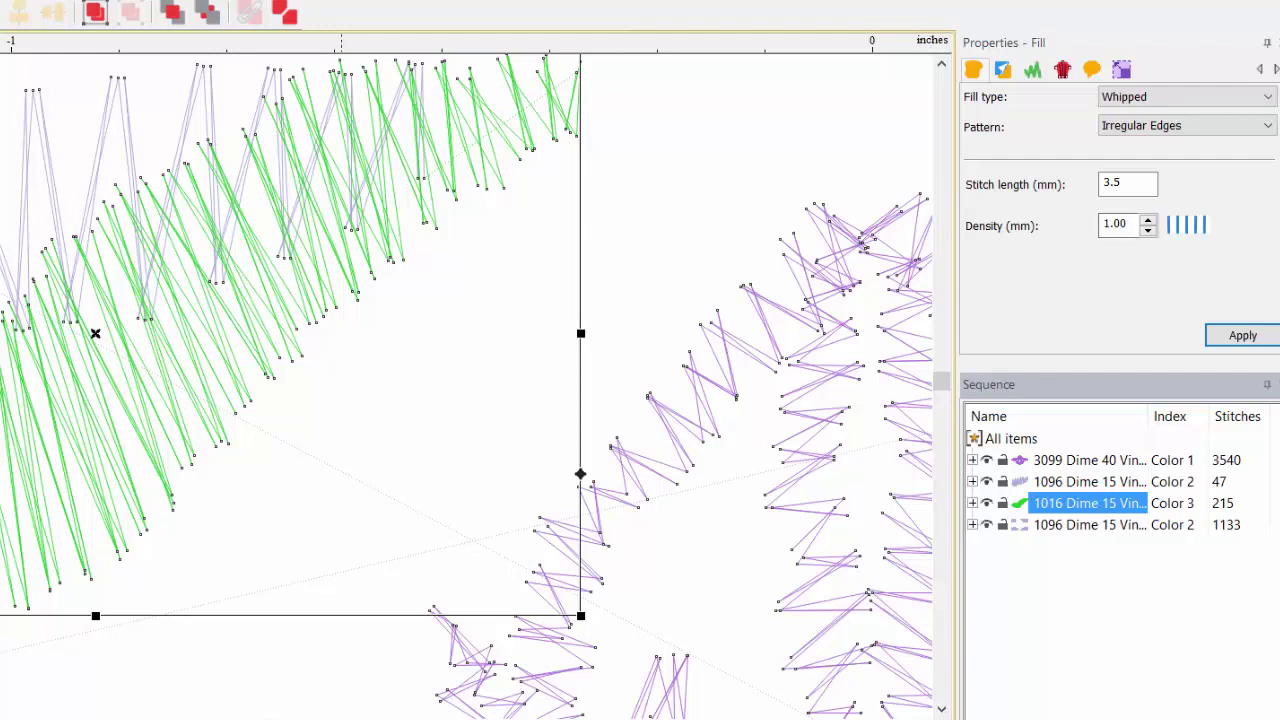
{"action": "left_click", "coordinate": [1243, 335]}
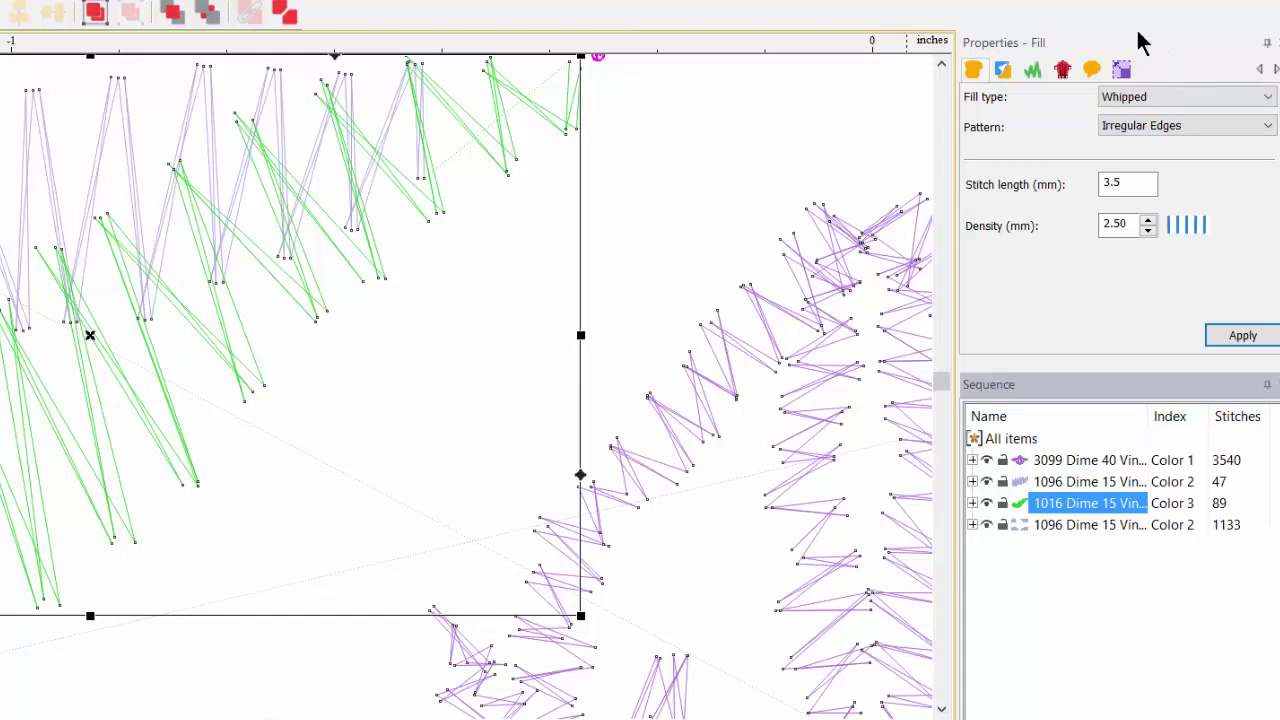
Display the green swirl's underlay settings, with no underlay types enabled.
{"action": "left_click", "coordinate": [1003, 70]}
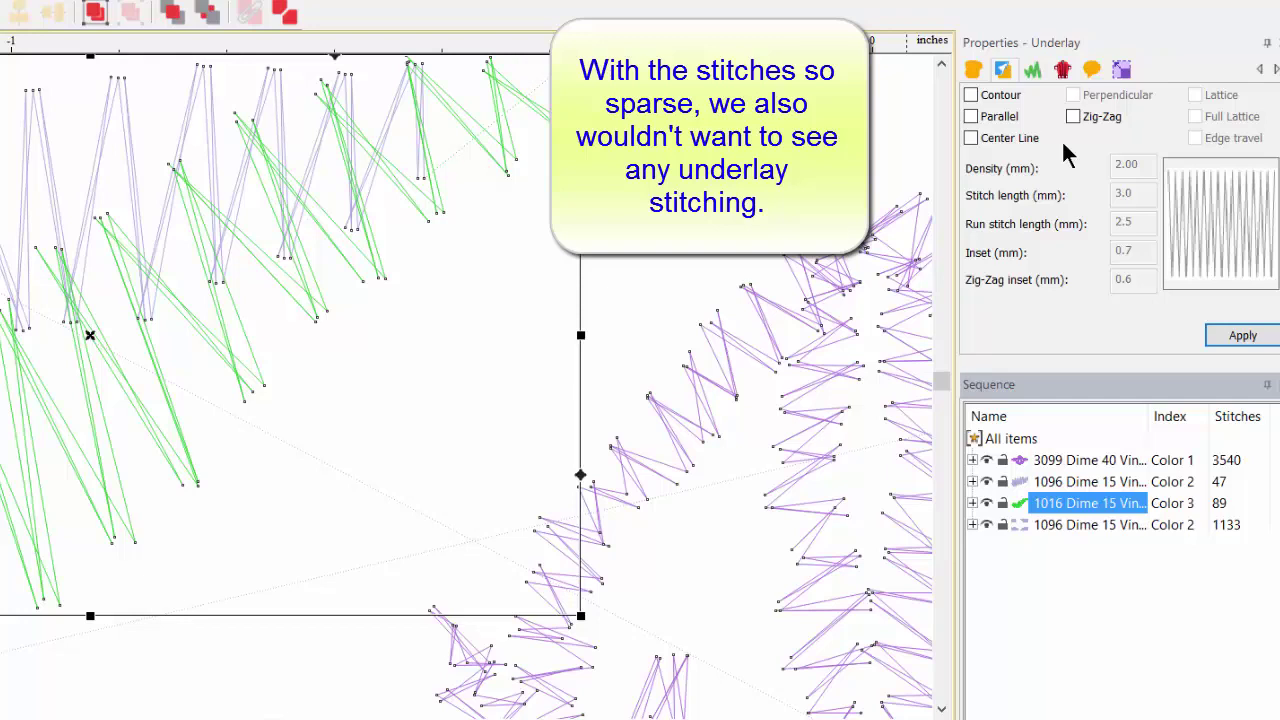
Display the Pull/Push settings: Absolute pull compensation 0.2, push side None.
{"action": "left_click", "coordinate": [1033, 66]}
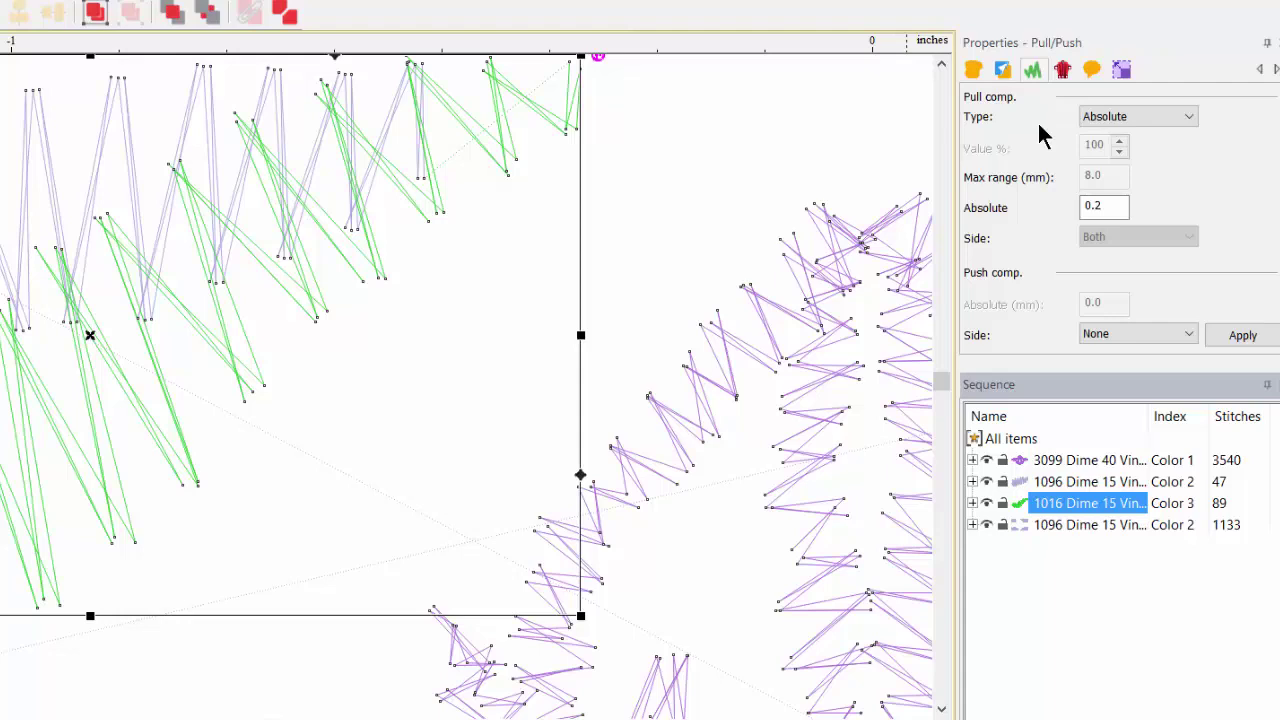
In Column settings, apply Jagged type None, then restore Both at 0.5 mm.
{"action": "left_click", "coordinate": [1063, 69]}
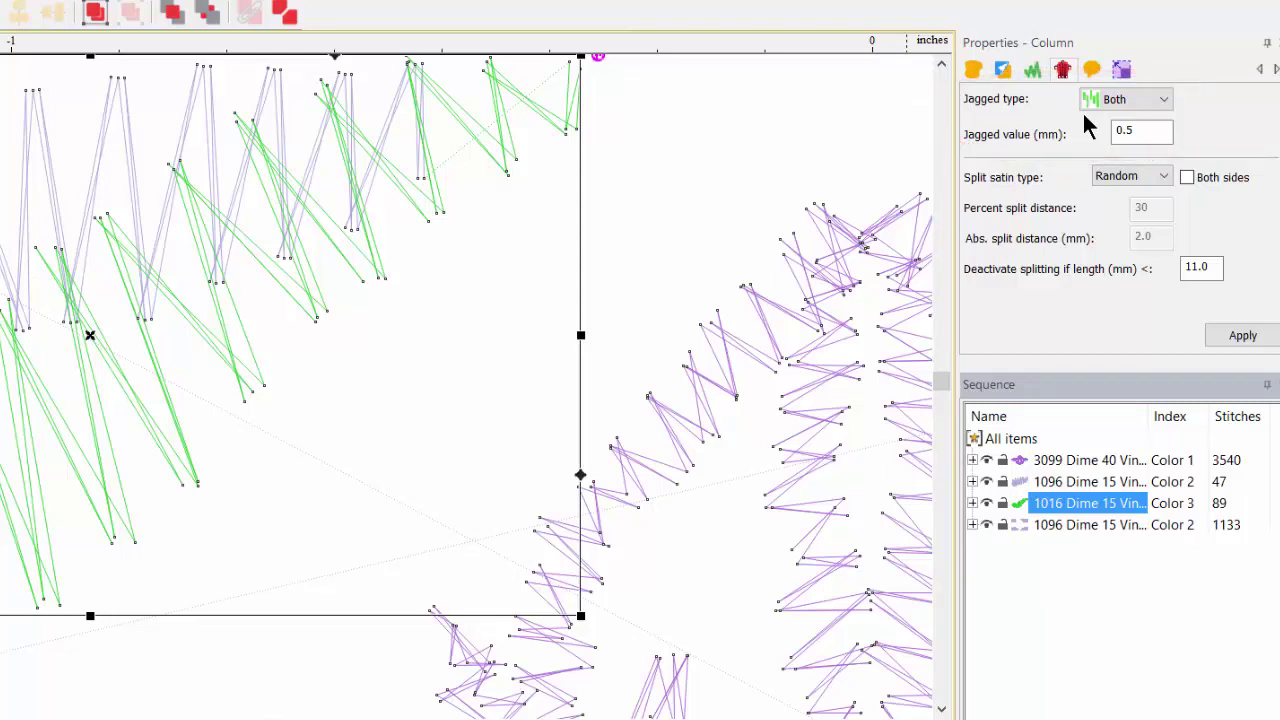
{"action": "left_click", "coordinate": [1164, 100]}
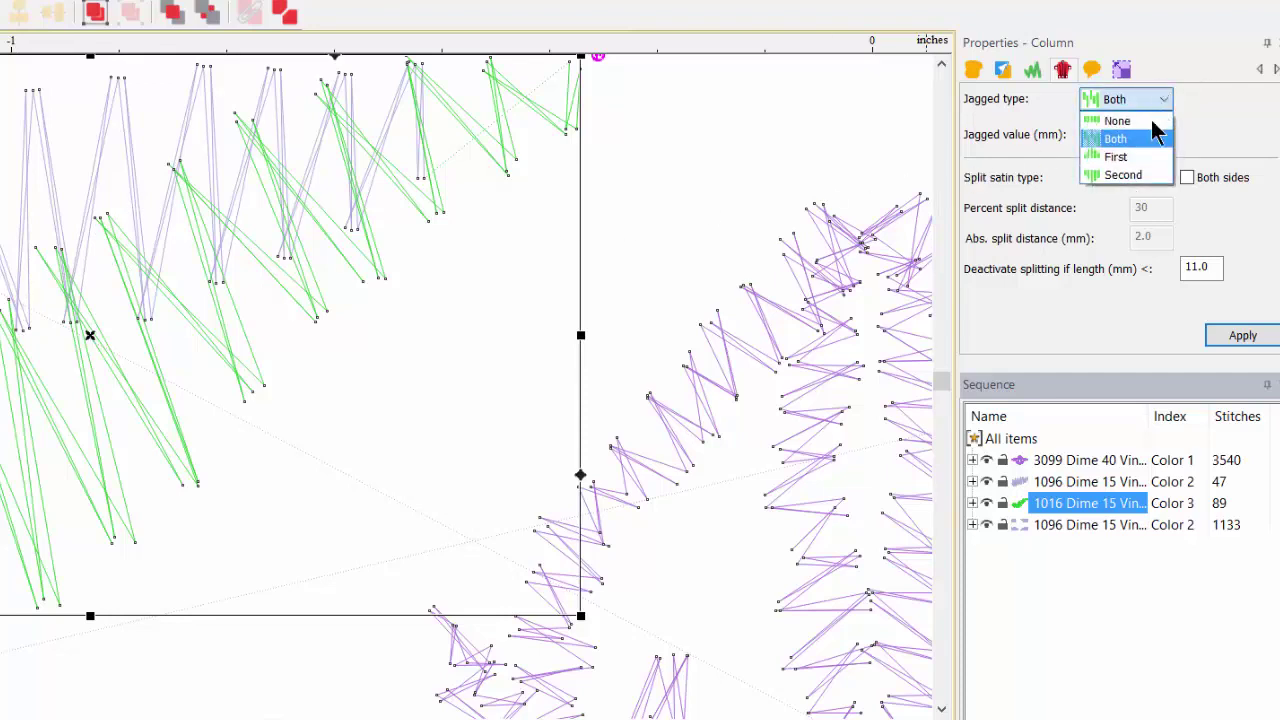
{"action": "left_click", "coordinate": [1151, 120]}
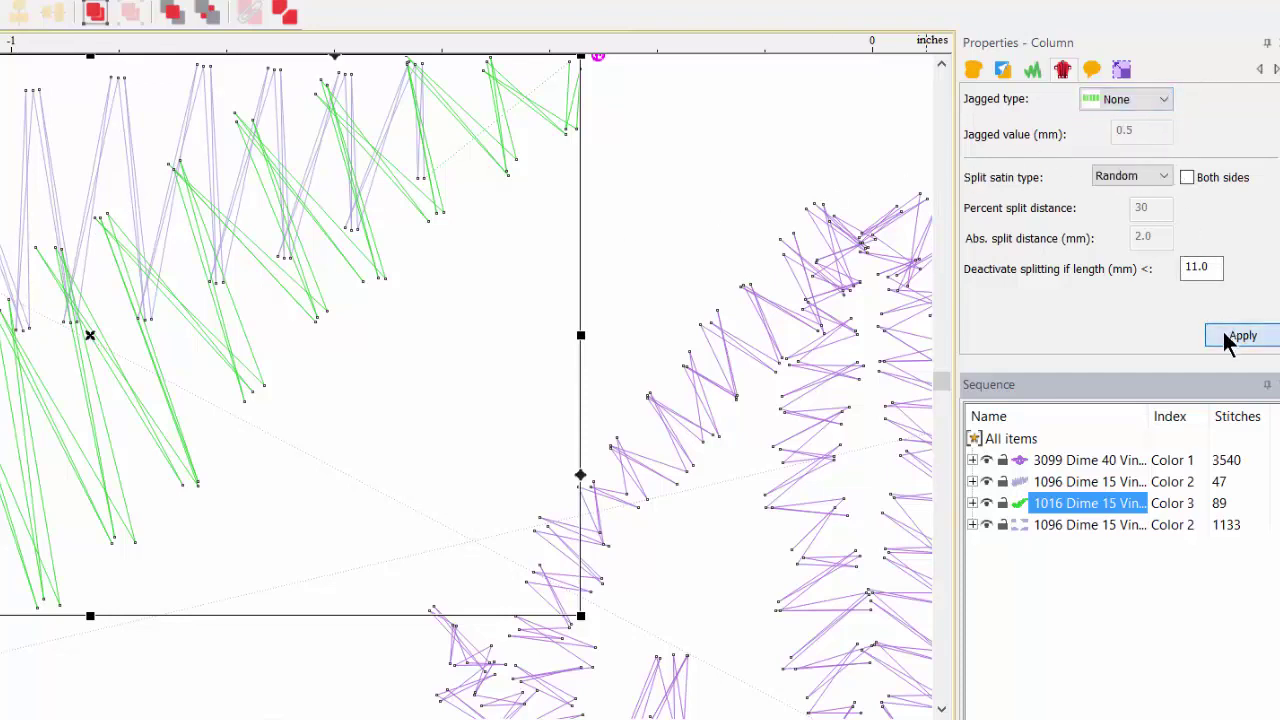
{"action": "left_click", "coordinate": [1224, 333]}
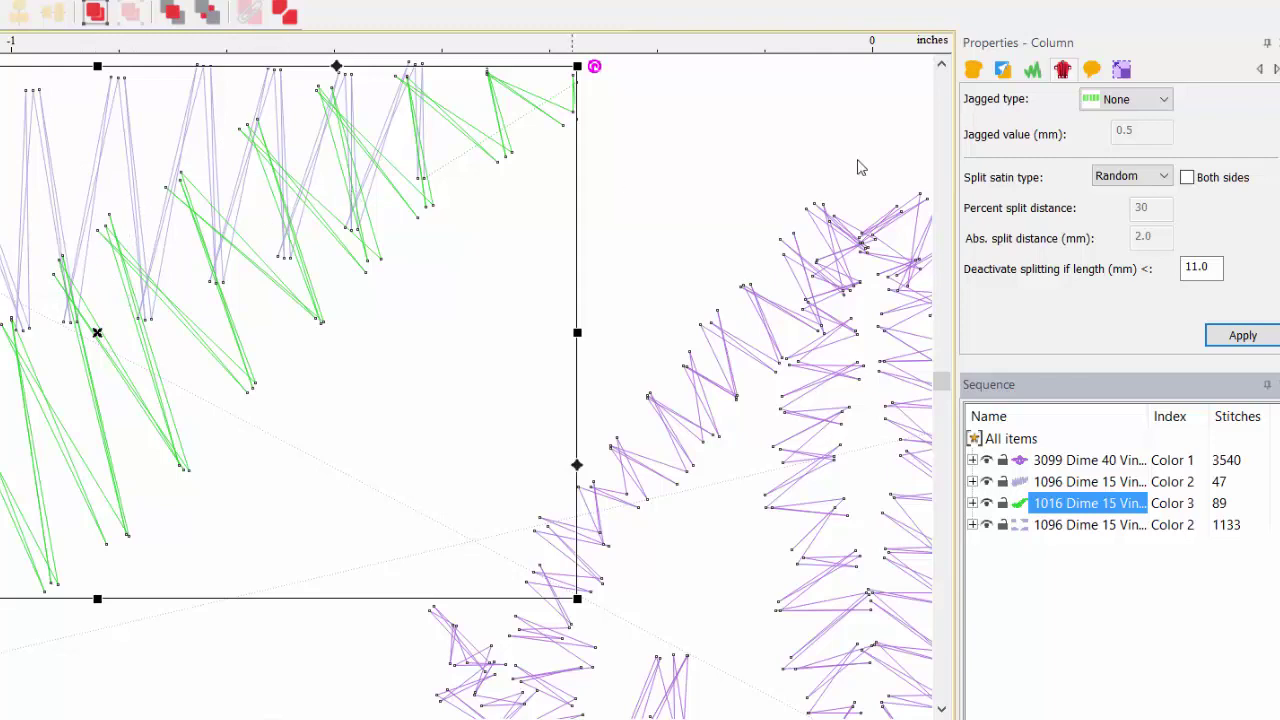
{"action": "left_click", "coordinate": [1164, 106]}
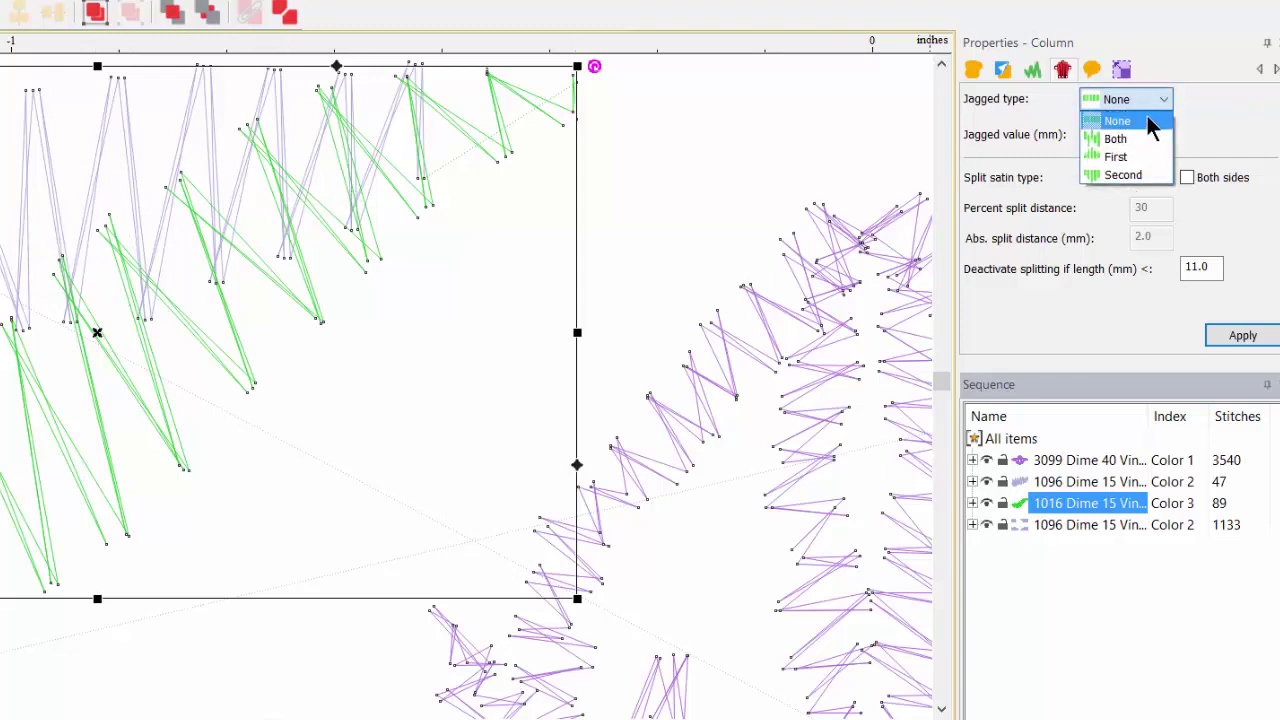
{"action": "left_click", "coordinate": [1130, 141]}
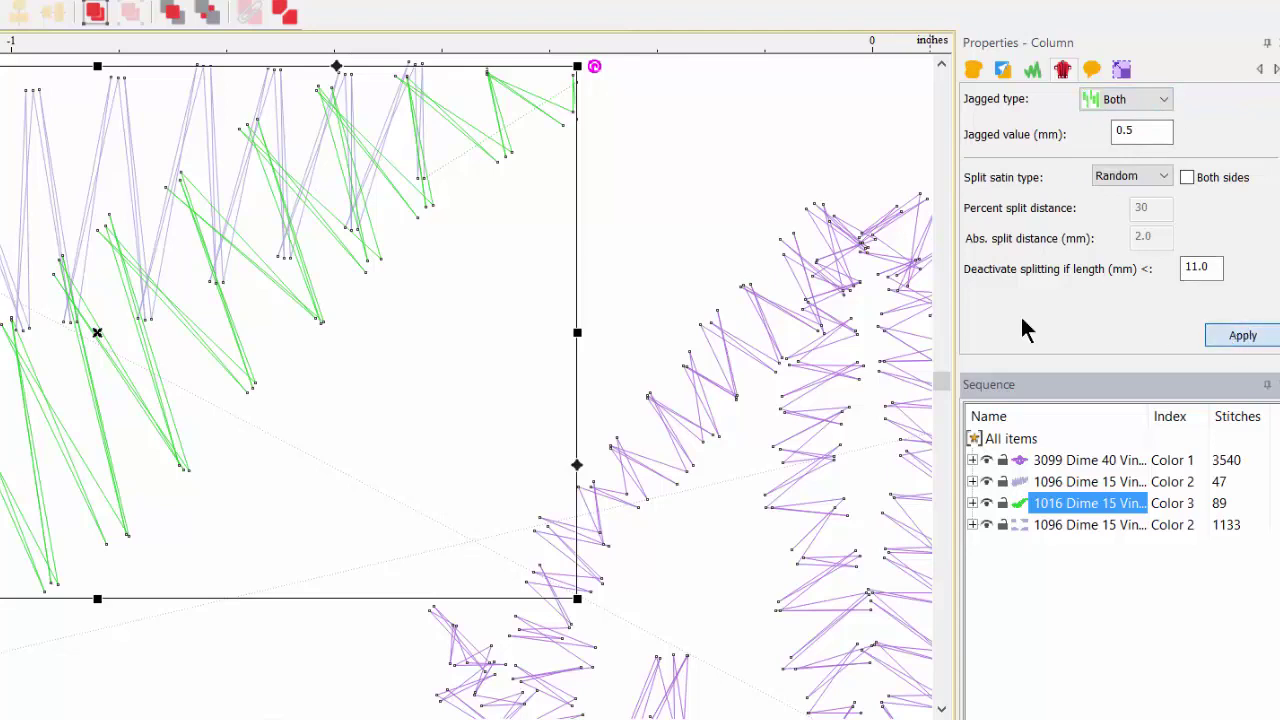
{"action": "left_click", "coordinate": [1240, 338]}
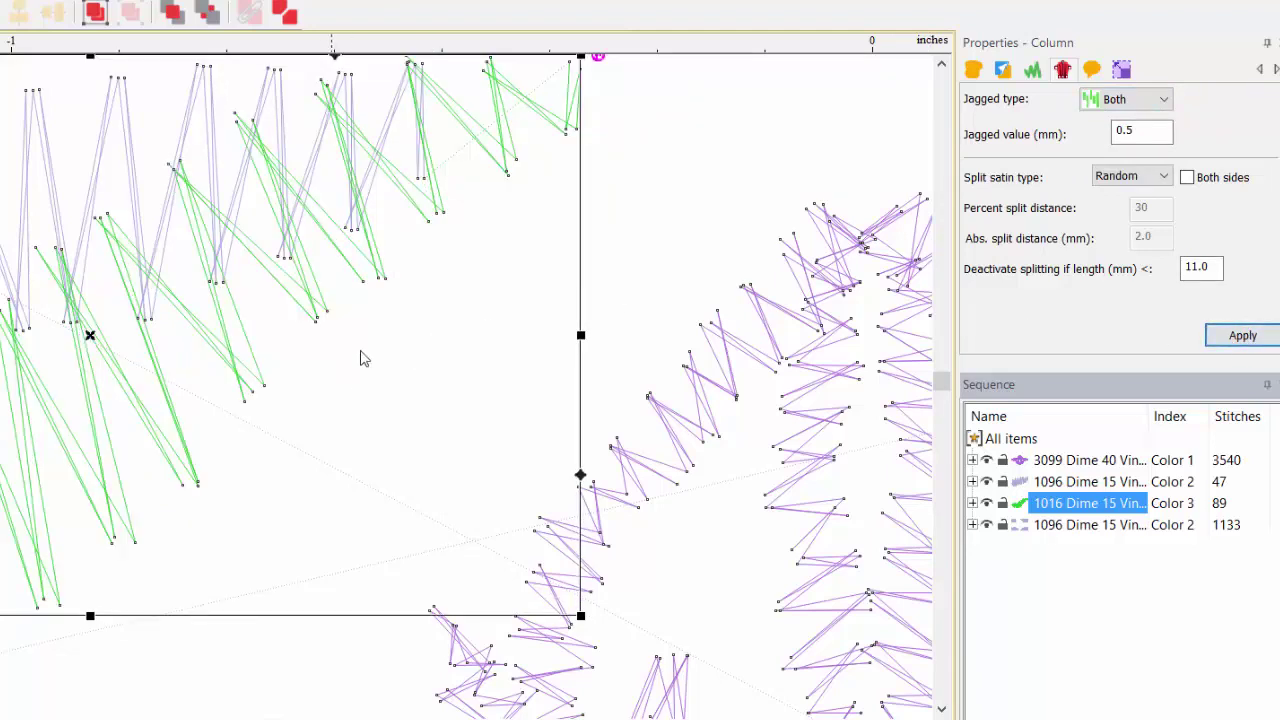
View the Stitch and Size settings, then set the zoom to 100%.
{"action": "left_click", "coordinate": [1092, 72]}
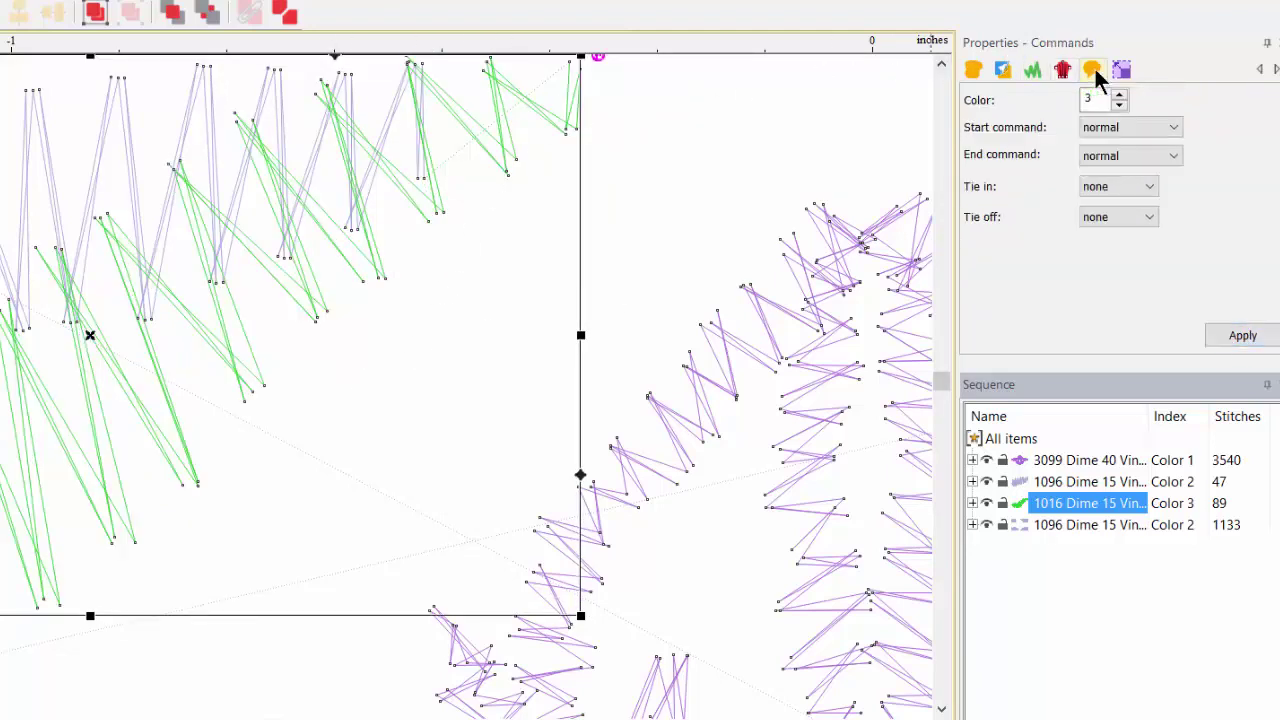
{"action": "left_click", "coordinate": [1121, 68]}
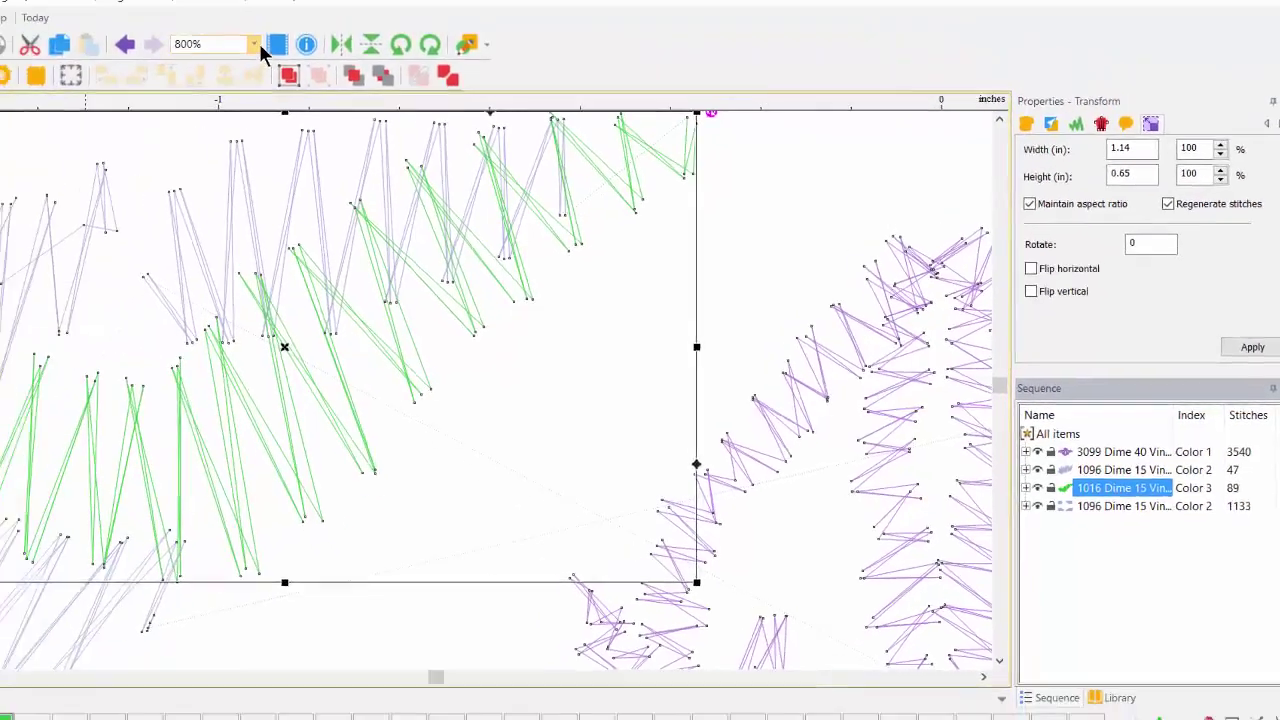
{"action": "left_click", "coordinate": [259, 43]}
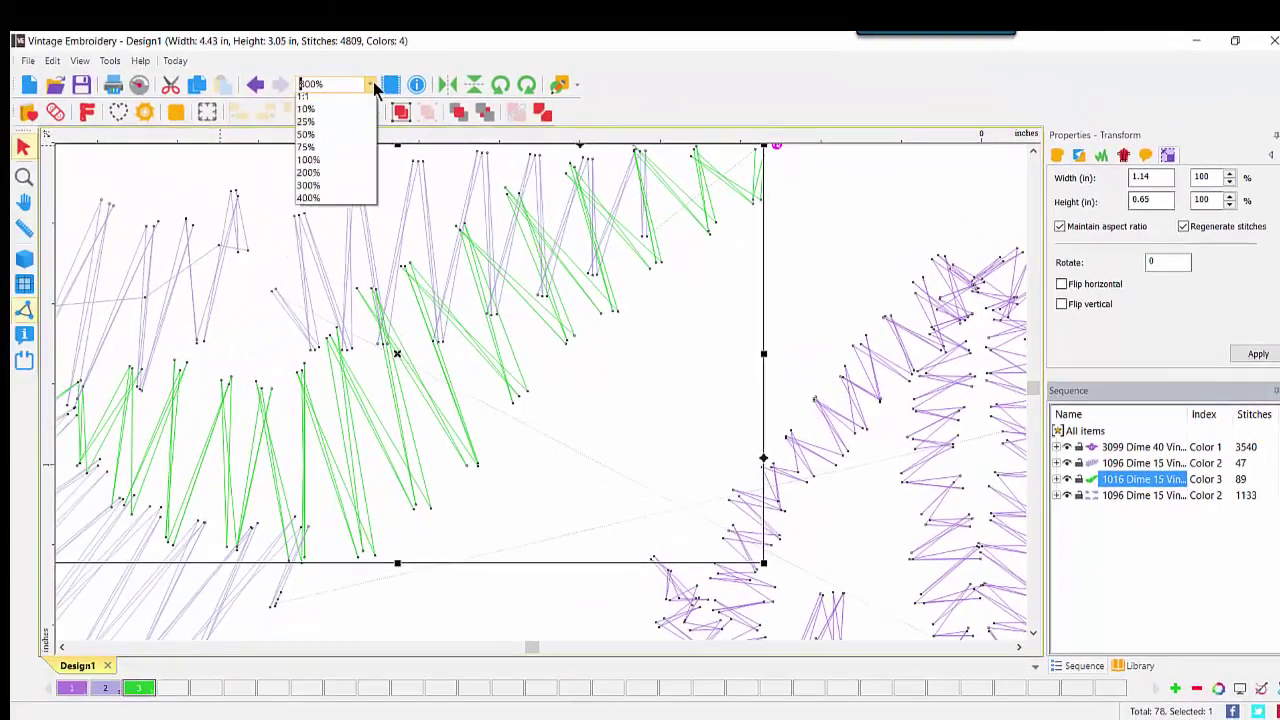
{"action": "left_click", "coordinate": [330, 216]}
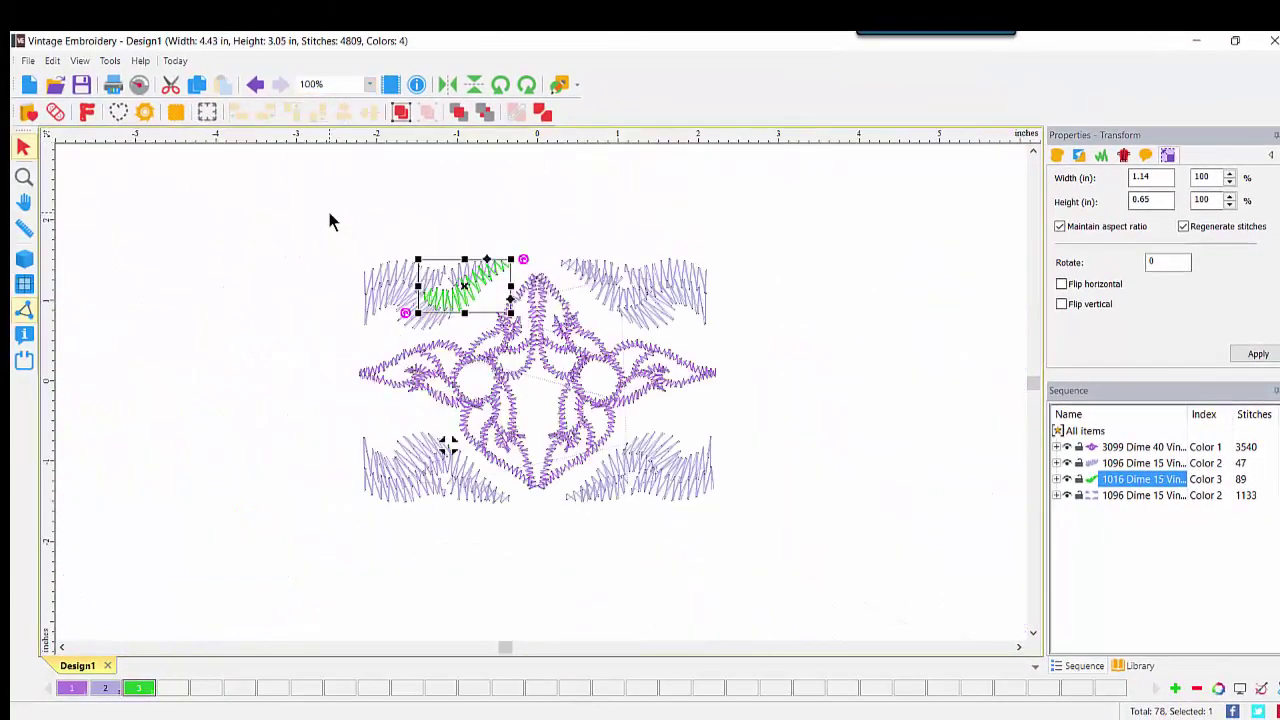
Turn on realistic view and recolour the green piece with lavender Color 2.
{"action": "left_click", "coordinate": [25, 260]}
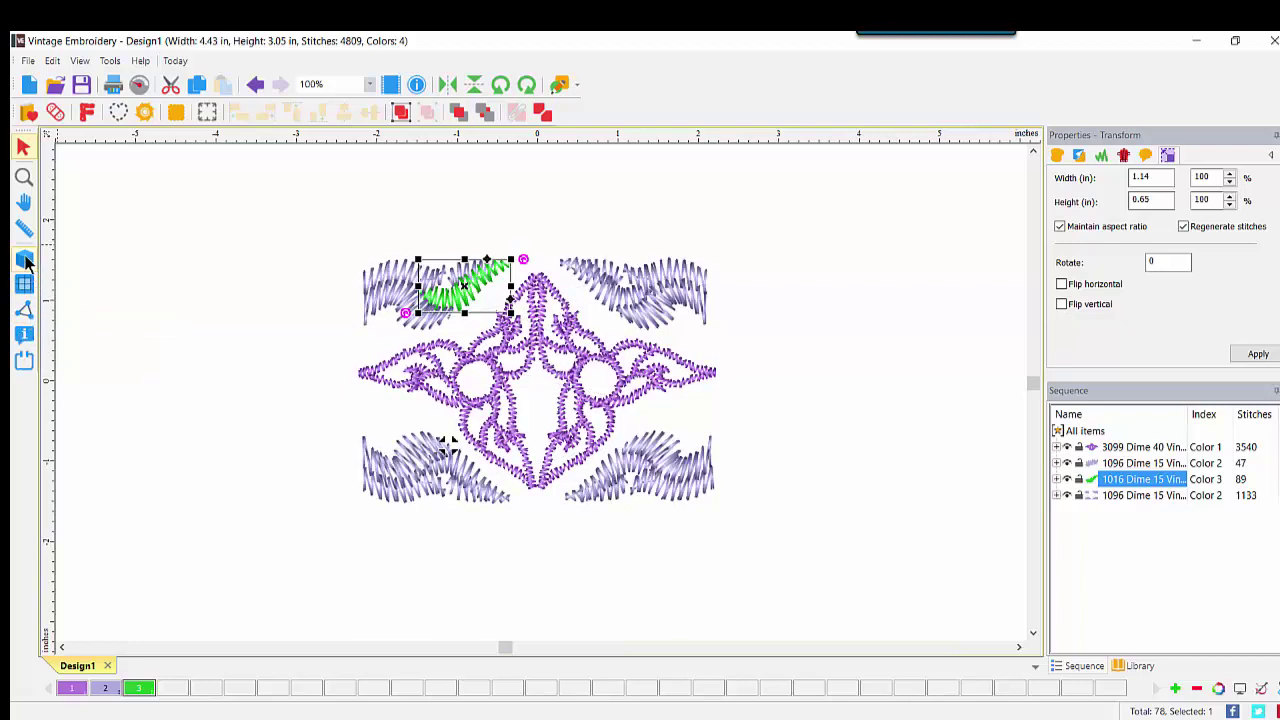
{"action": "left_click", "coordinate": [107, 692]}
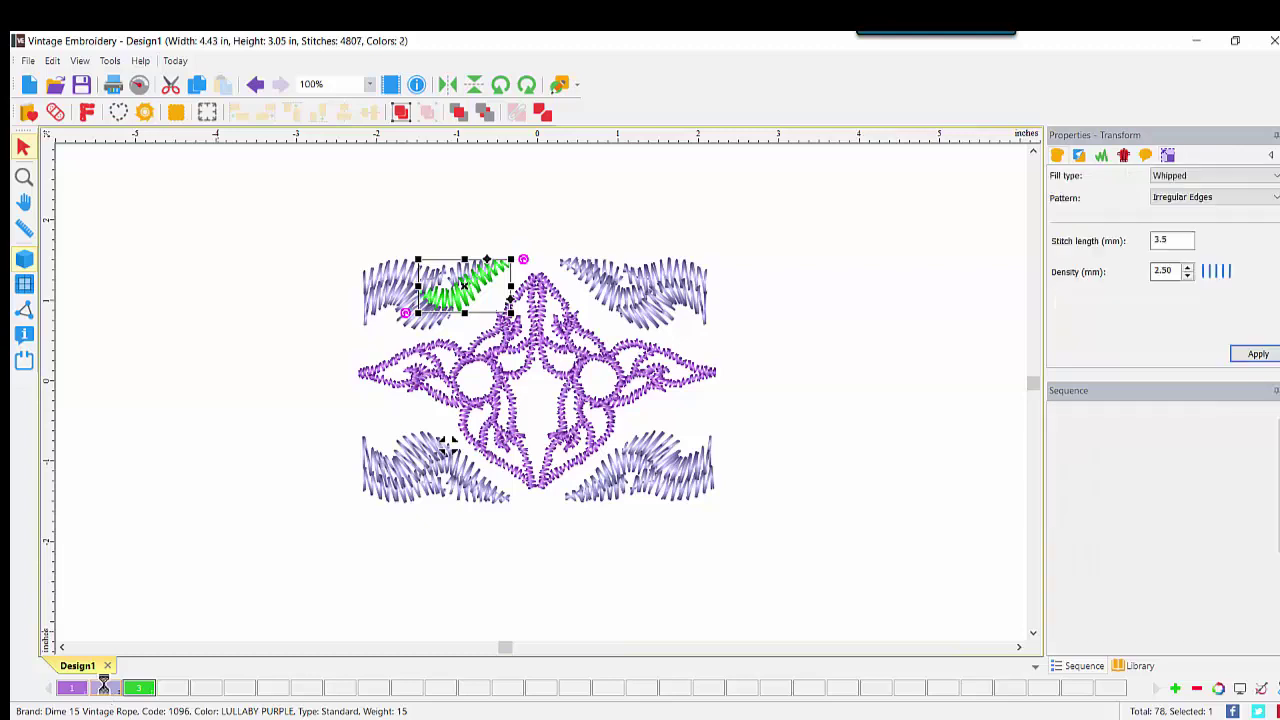
{"action": "left_click", "coordinate": [476, 565]}
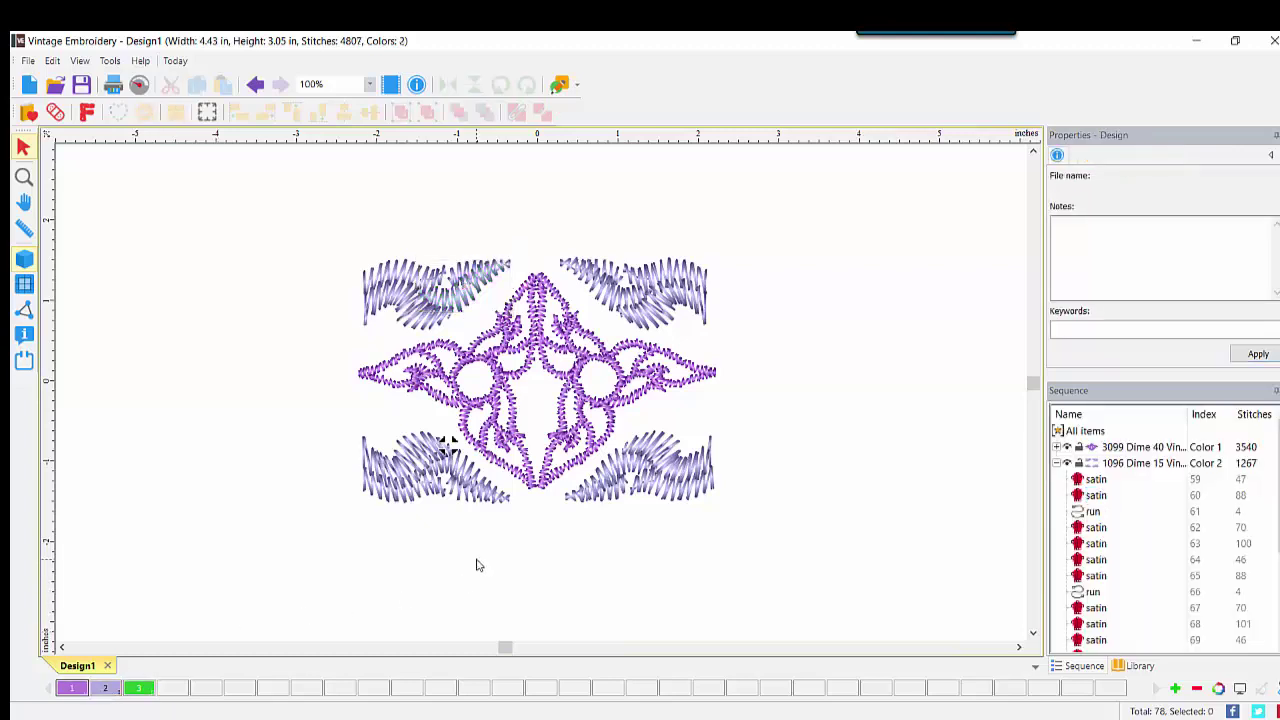
Save the design as Design1.c2s, then save a copy named 'first' in PES v8 format.
{"action": "key", "text": "ctrl+s"}
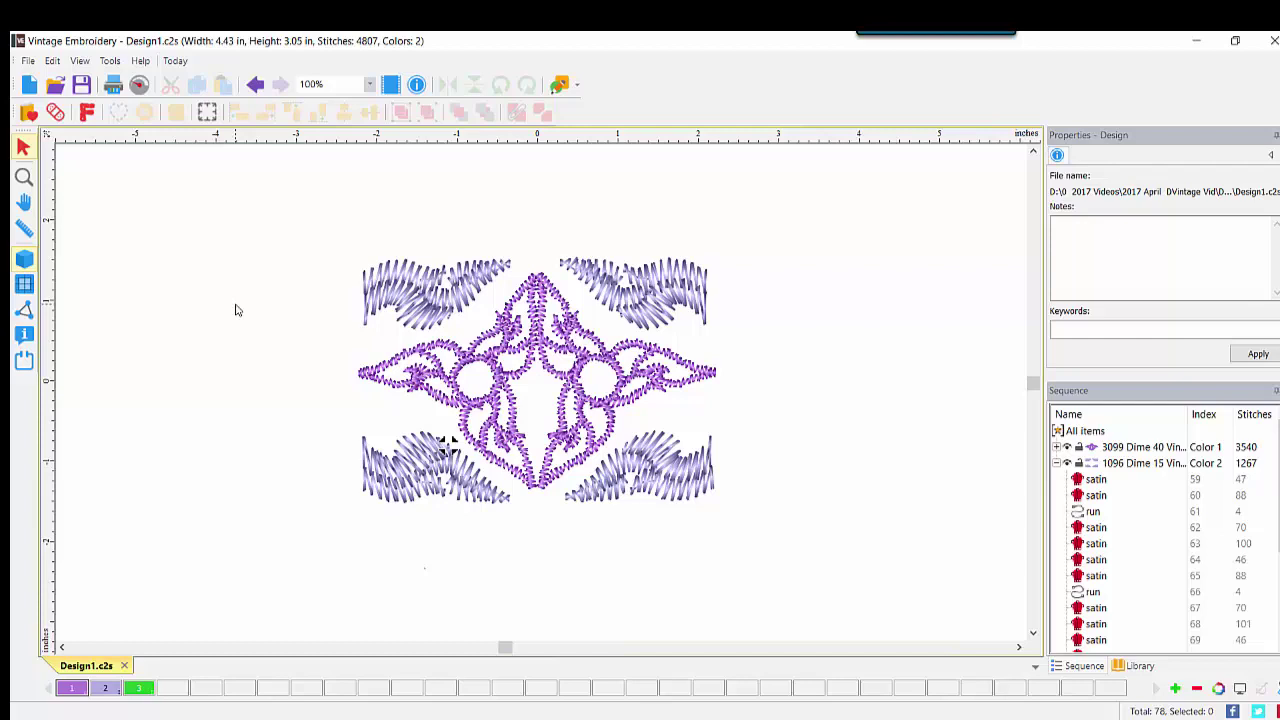
{"action": "left_click", "coordinate": [27, 60]}
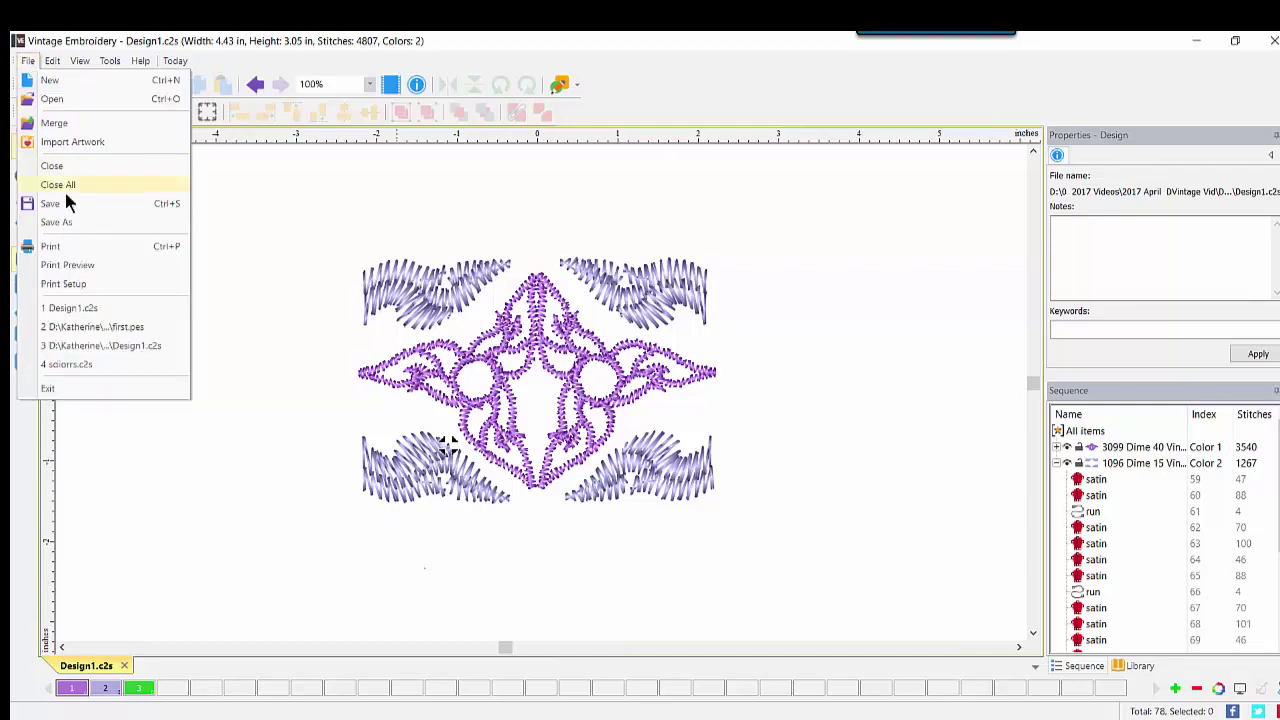
{"action": "left_click", "coordinate": [56, 222]}
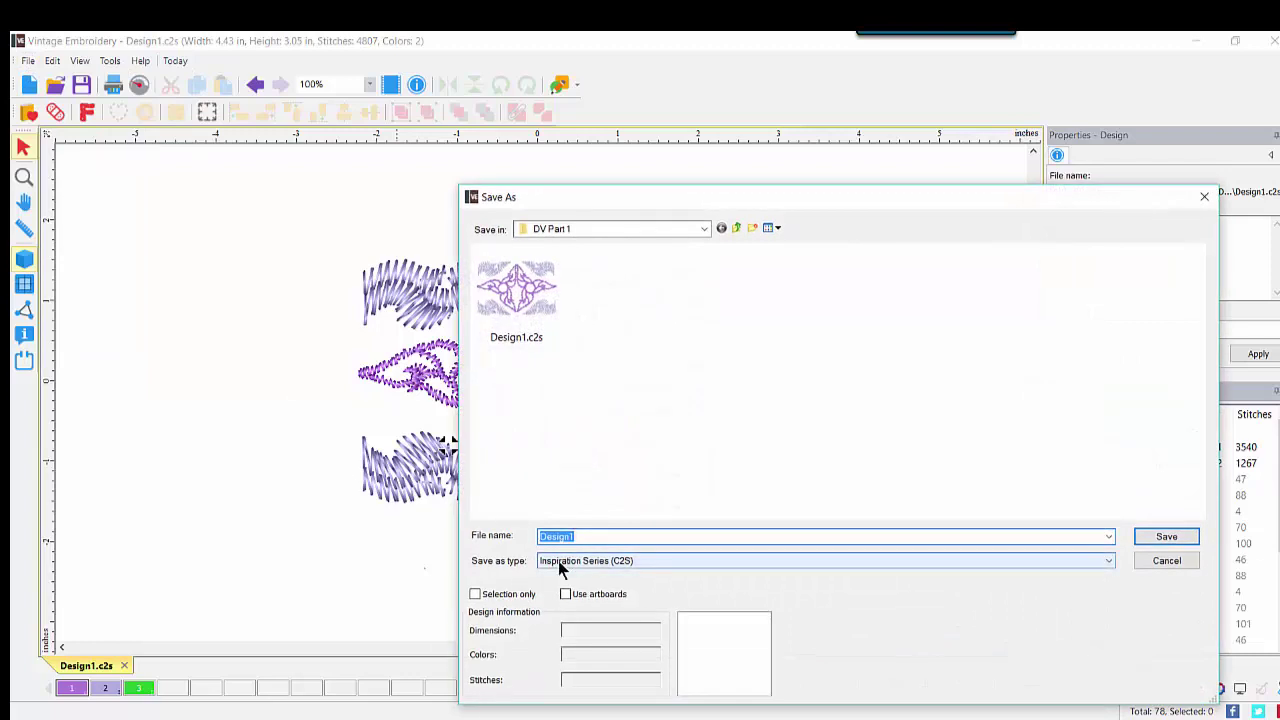
{"action": "type", "text": "first"}
{"action": "left_click", "coordinate": [645, 561]}
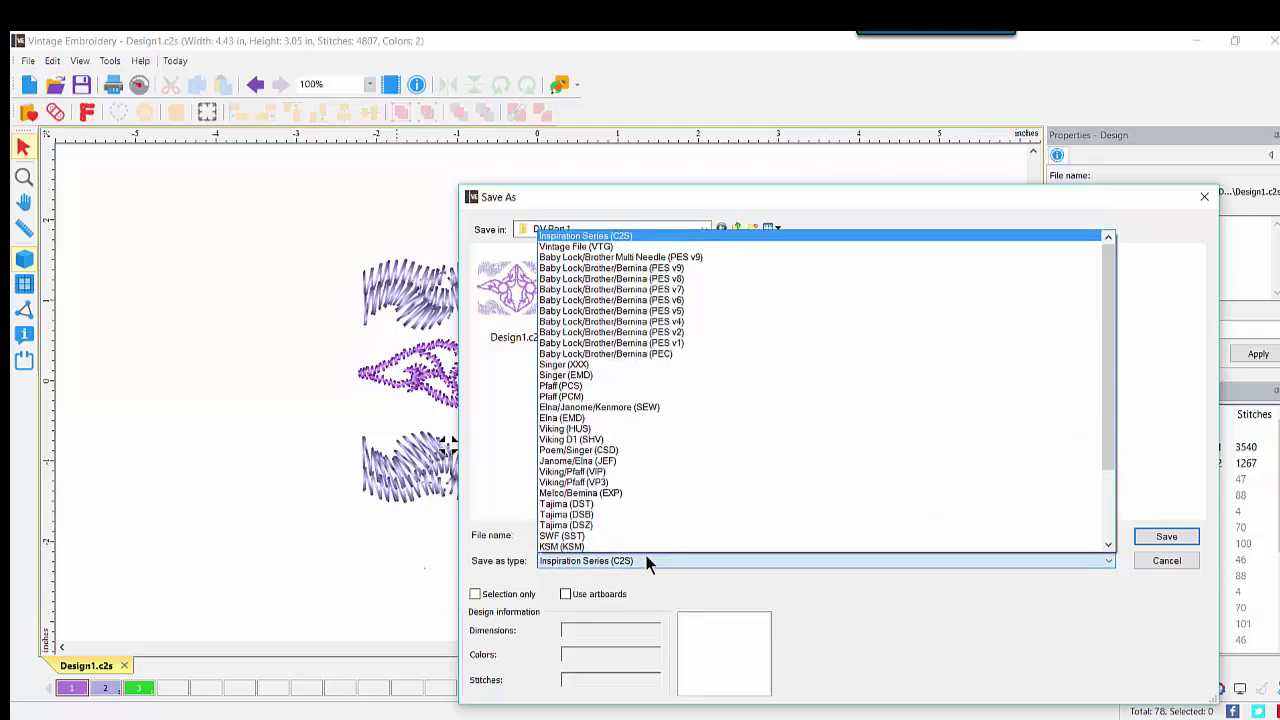
{"action": "left_click", "coordinate": [696, 277]}
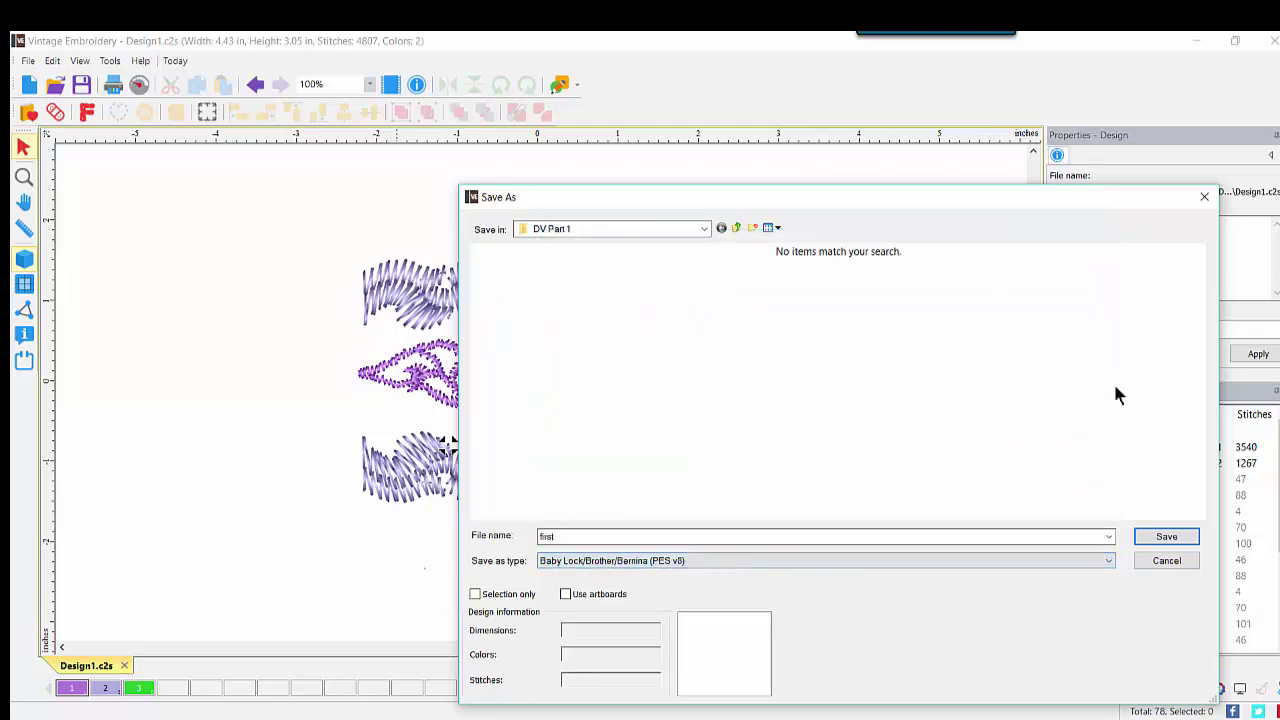
{"action": "left_click", "coordinate": [1146, 537]}
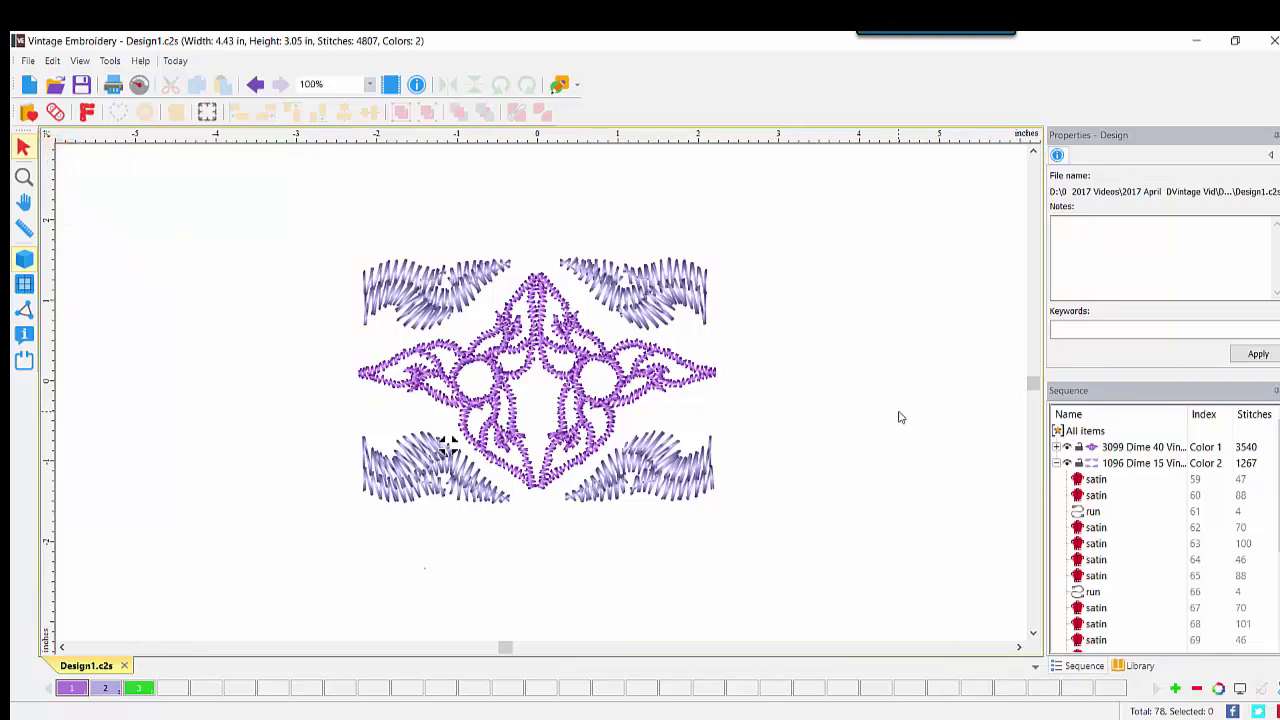
Start a new Design2 and insert the Abs_0001_Icon design from the Vintage Designs library.
{"action": "left_click", "coordinate": [19, 80]}
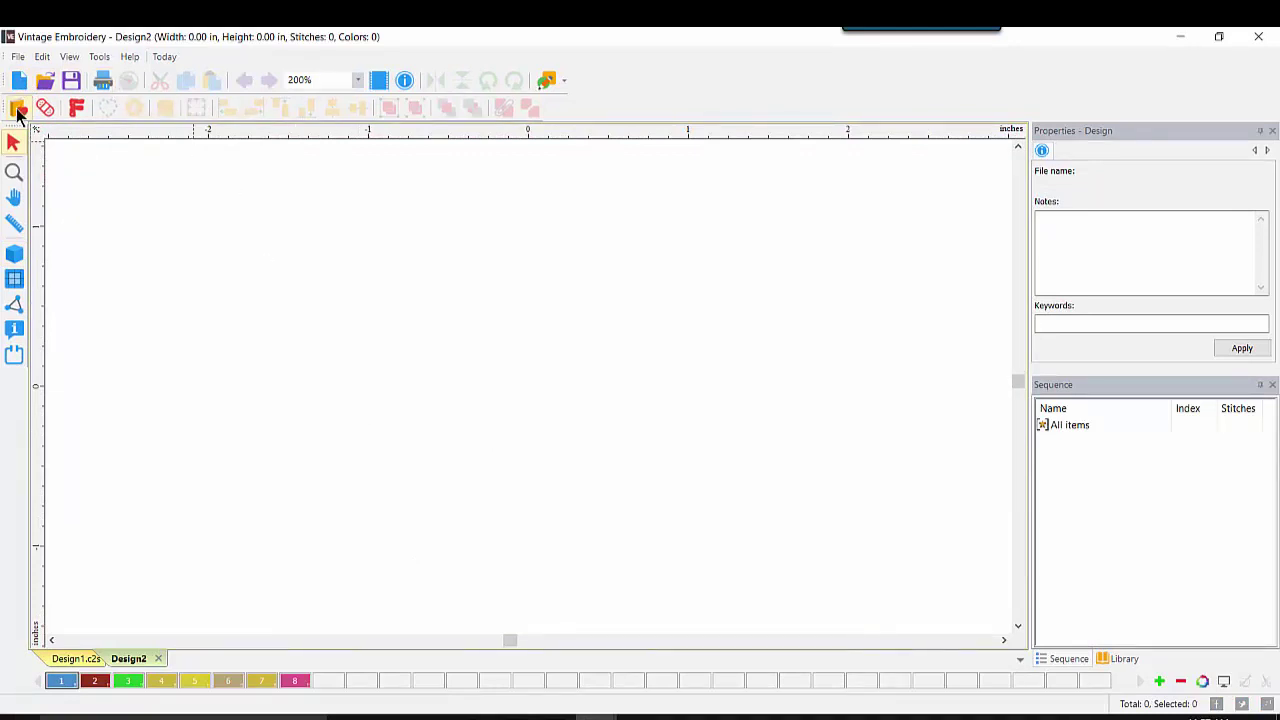
{"action": "left_click", "coordinate": [17, 113]}
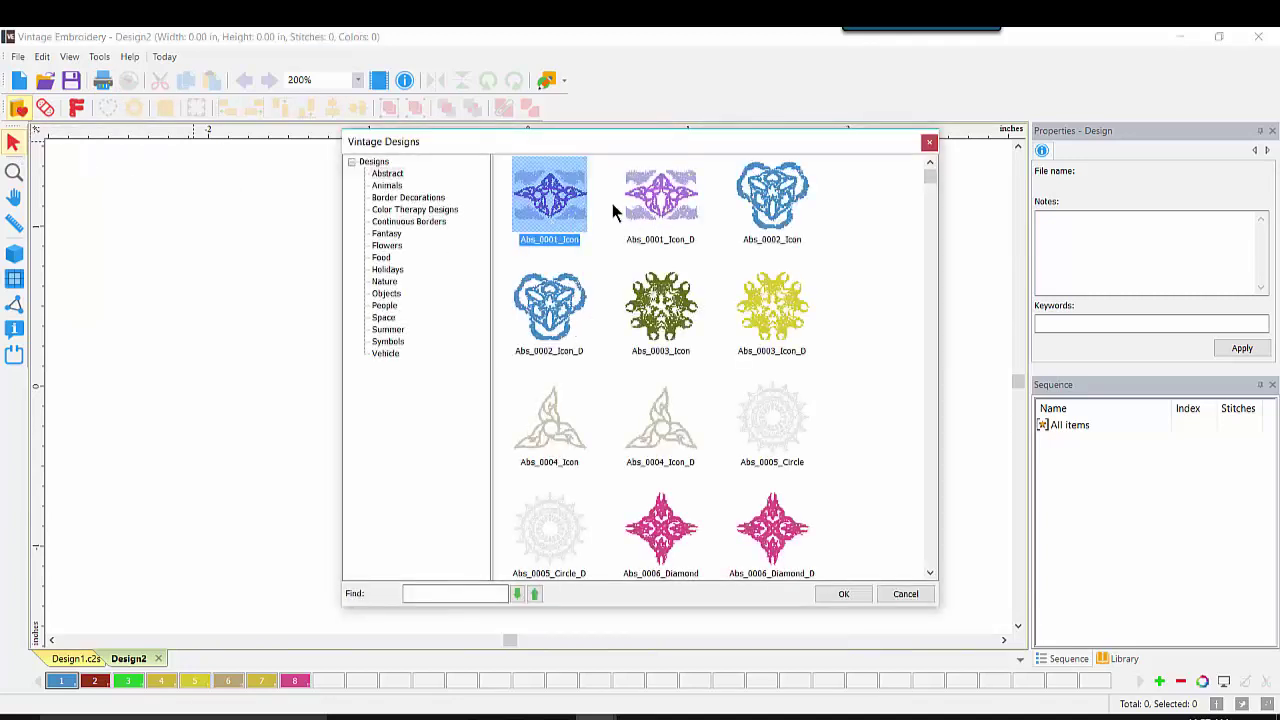
{"action": "double_click", "coordinate": [548, 195]}
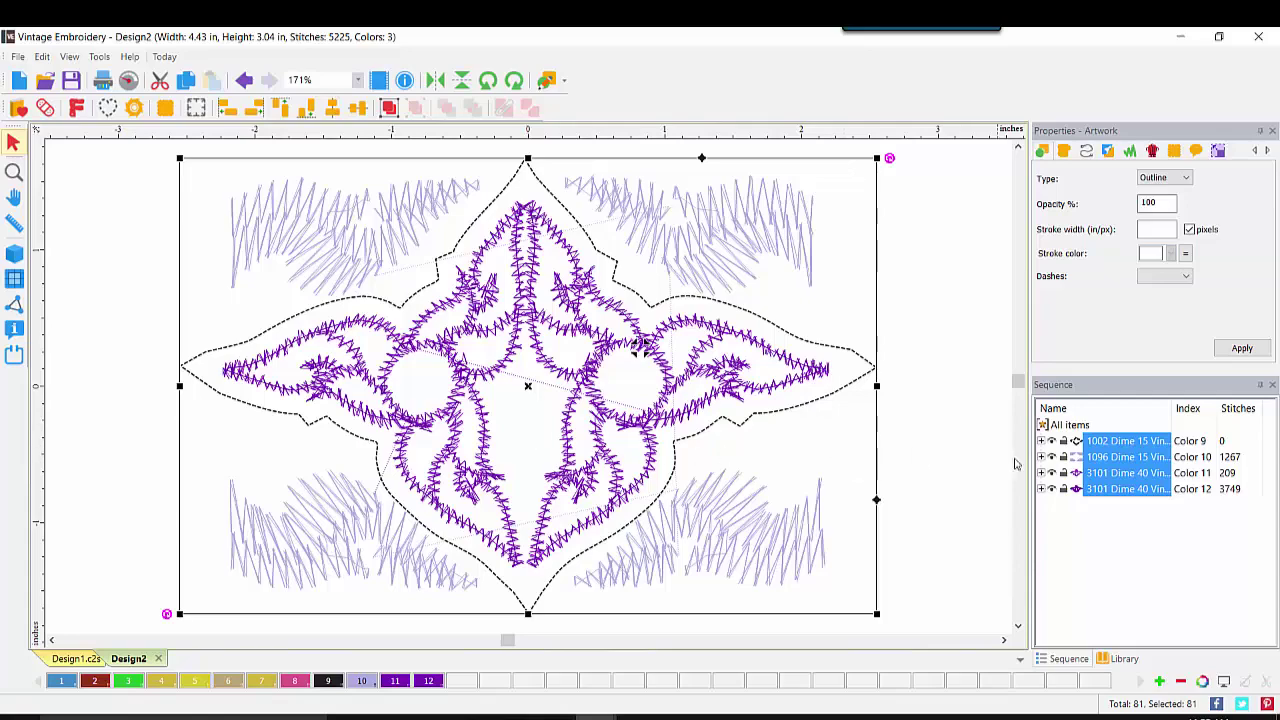
Expand the first Sequence group and select its <Cut Line> to show its dashed outline properties.
{"action": "left_click", "coordinate": [1041, 440]}
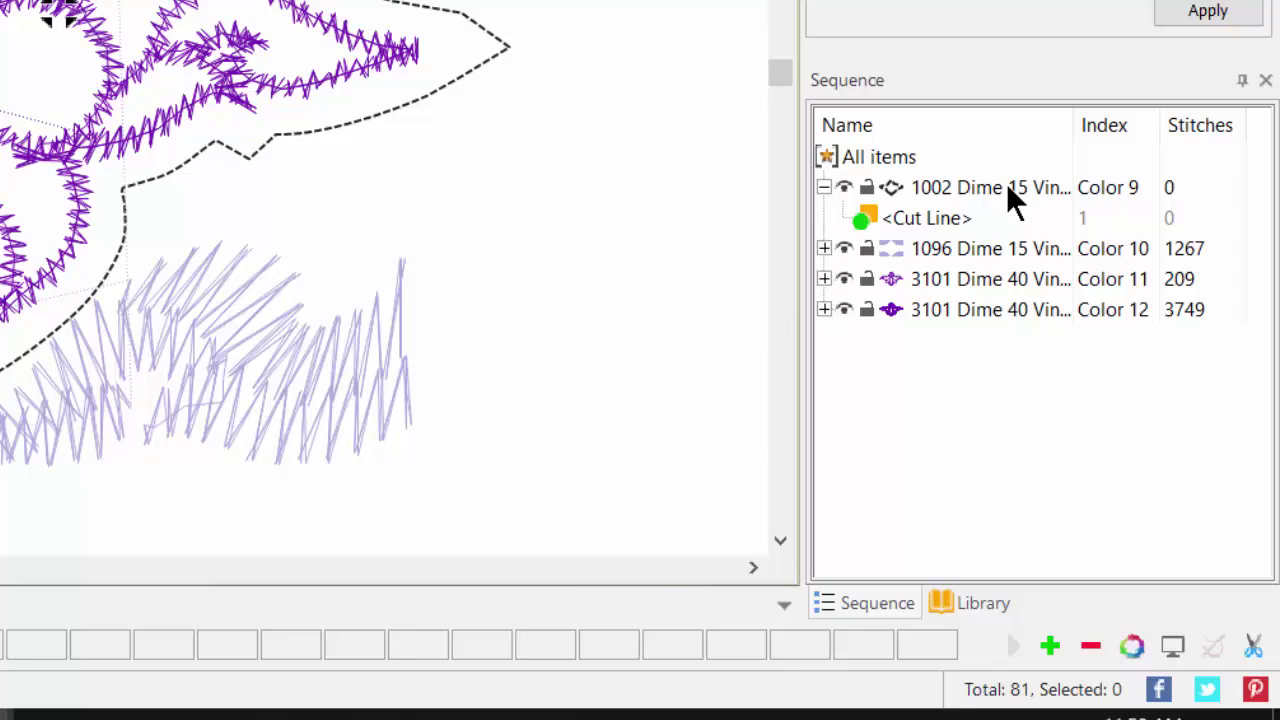
{"action": "left_click", "coordinate": [950, 221]}
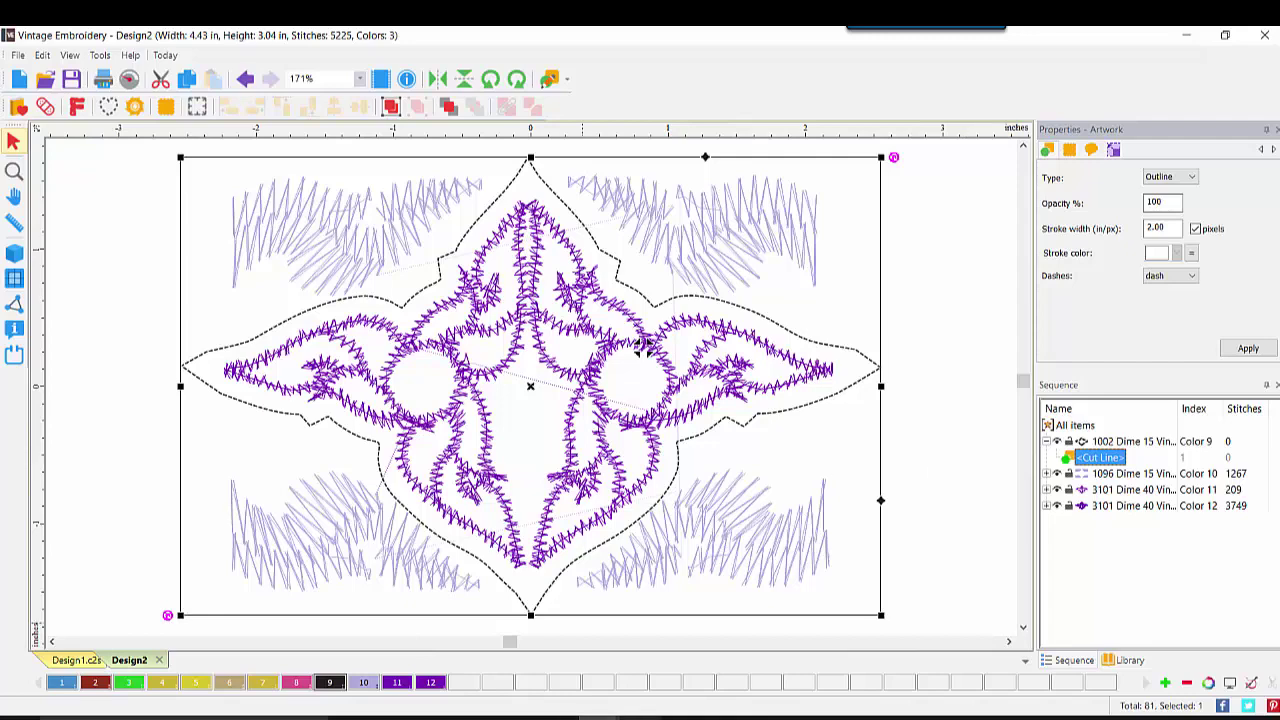
{"action": "mouse_move", "coordinate": [640, 718]}
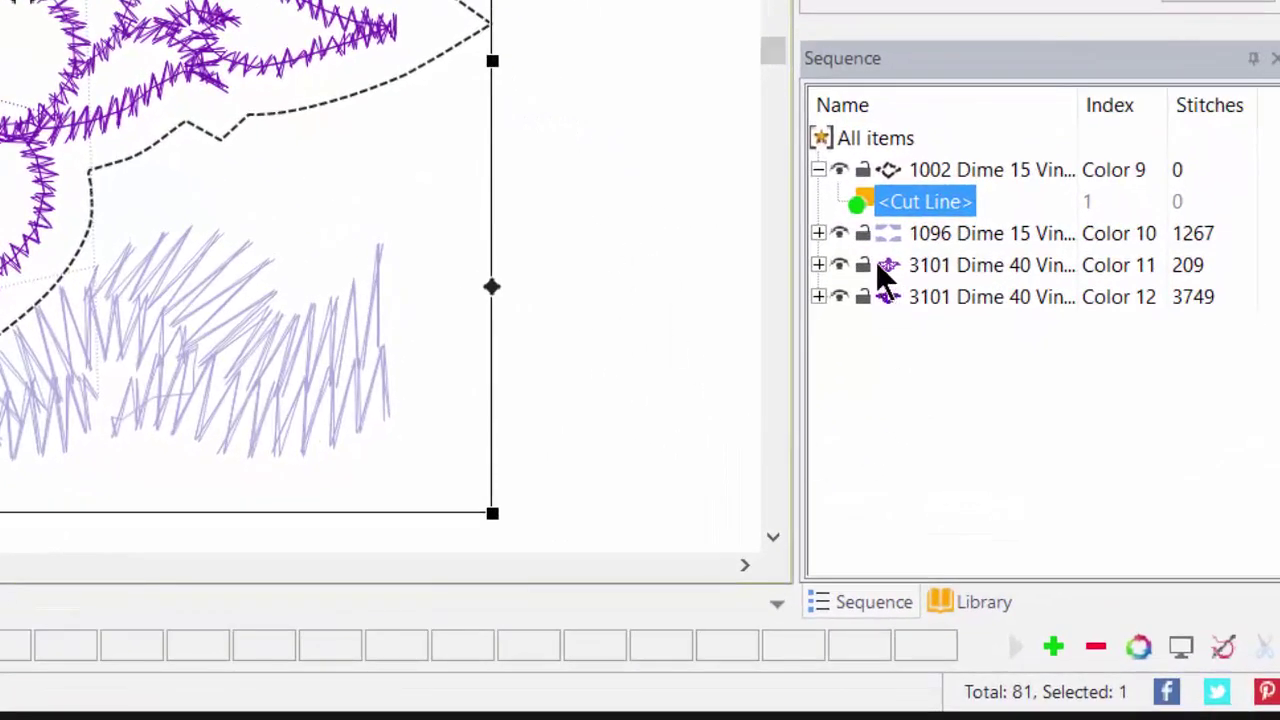
{"action": "left_click", "coordinate": [818, 266]}
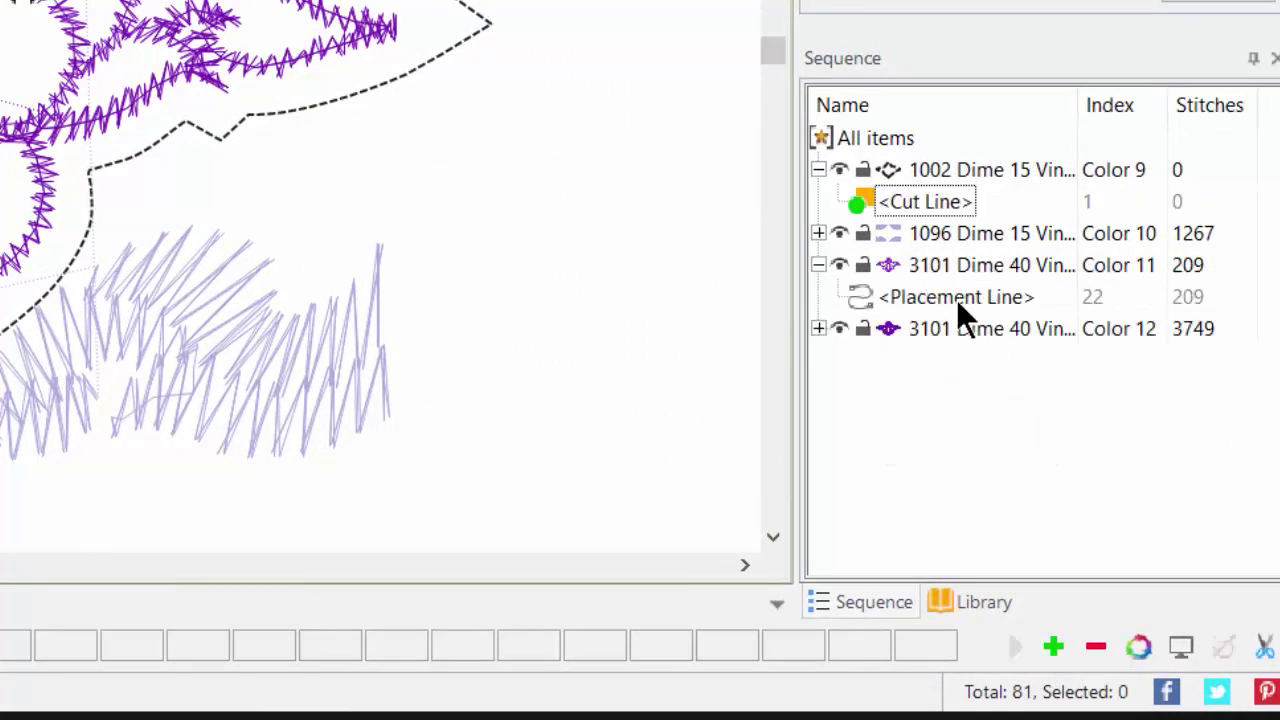
{"action": "left_click", "coordinate": [956, 299]}
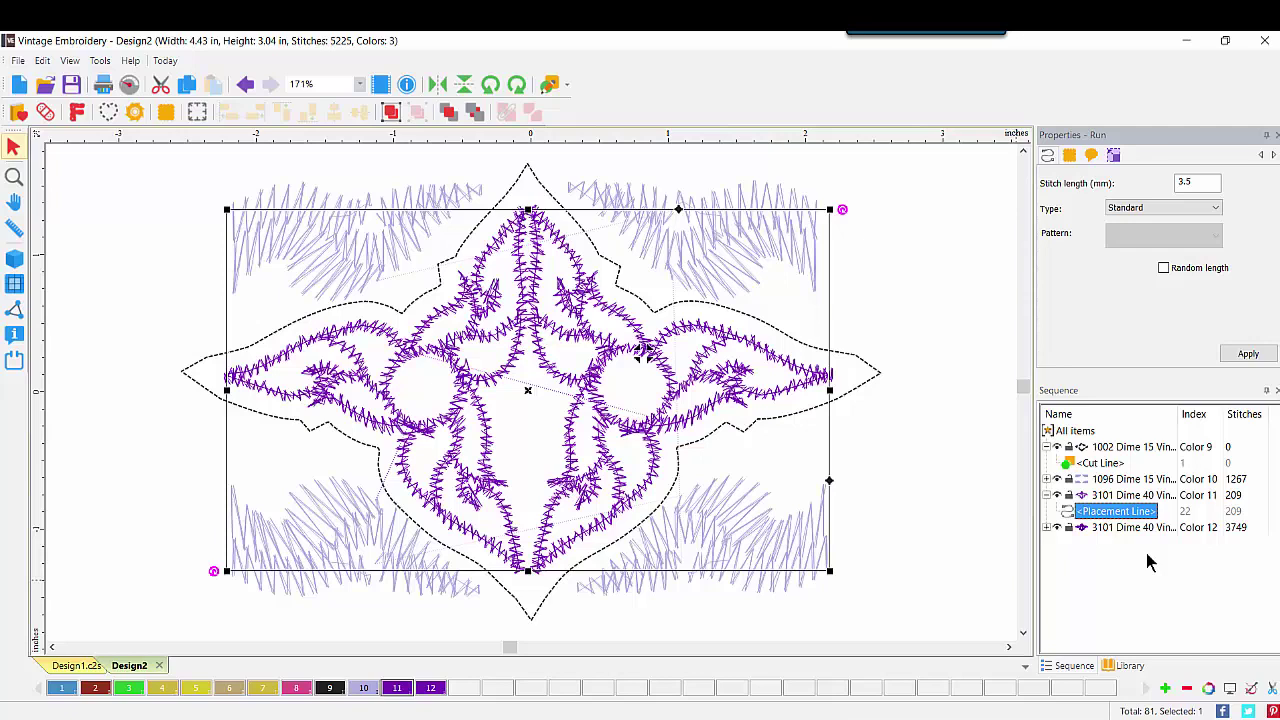
Hide and reshow the Color 12 stitches, then select the Color 11 placement line.
{"action": "left_click", "coordinate": [764, 423]}
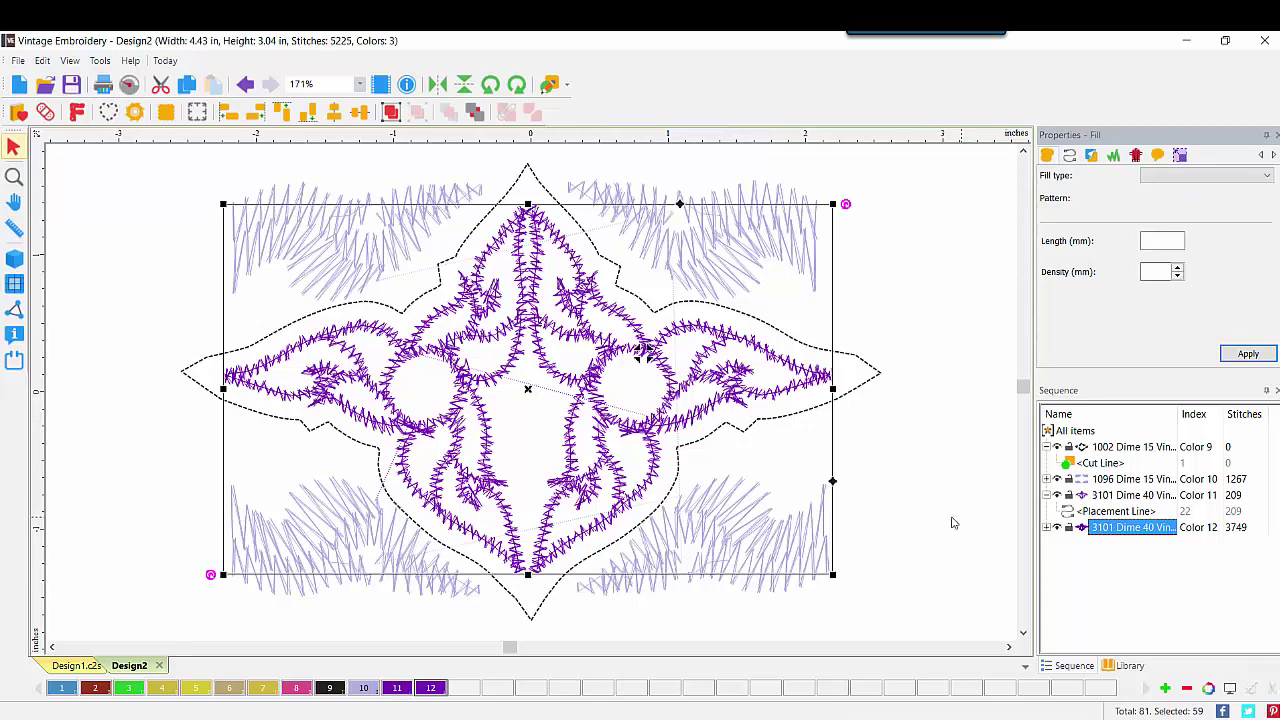
{"action": "left_click", "coordinate": [1057, 528]}
{"action": "left_click", "coordinate": [1059, 531]}
{"action": "left_click", "coordinate": [1059, 530]}
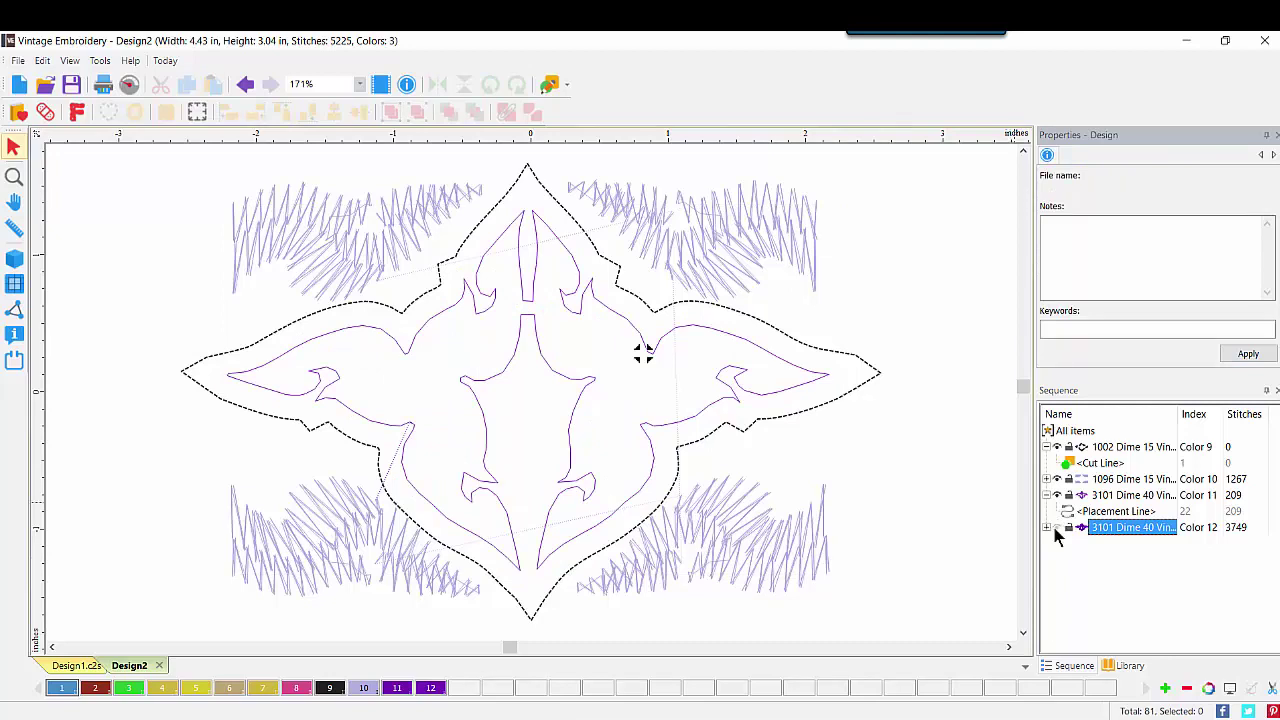
{"action": "left_click", "coordinate": [1056, 527]}
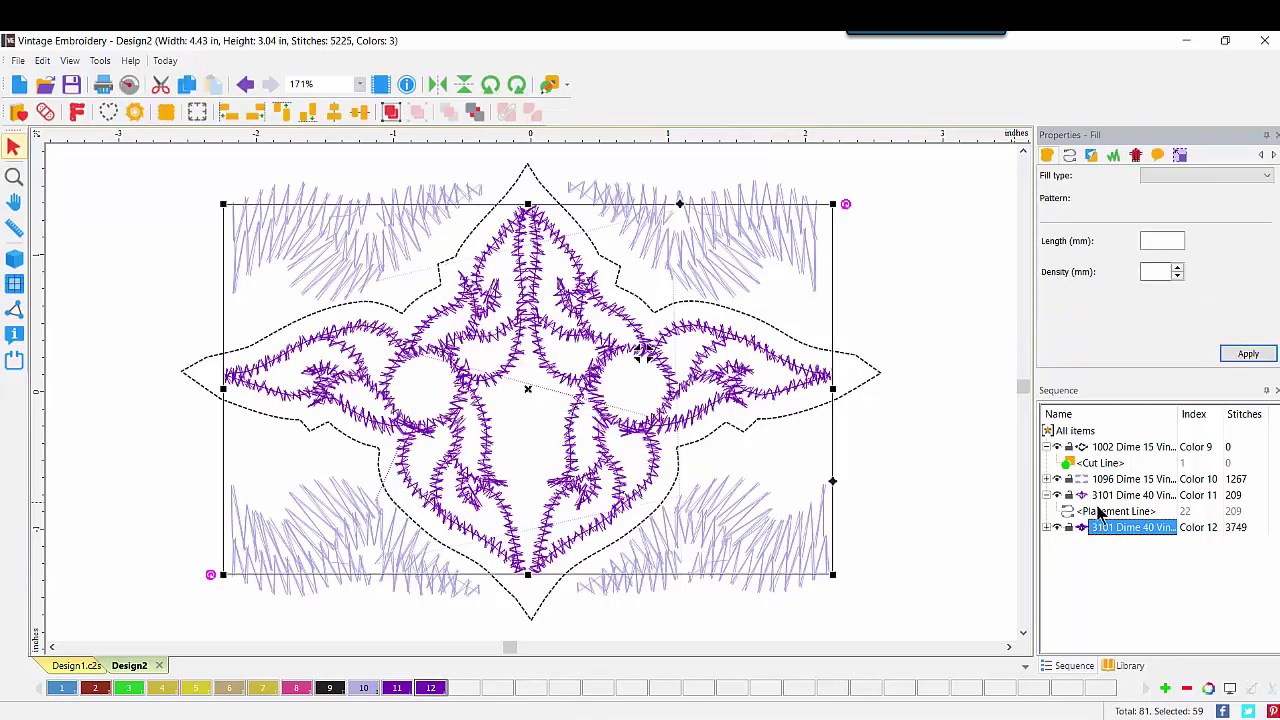
{"action": "left_click", "coordinate": [1100, 513]}
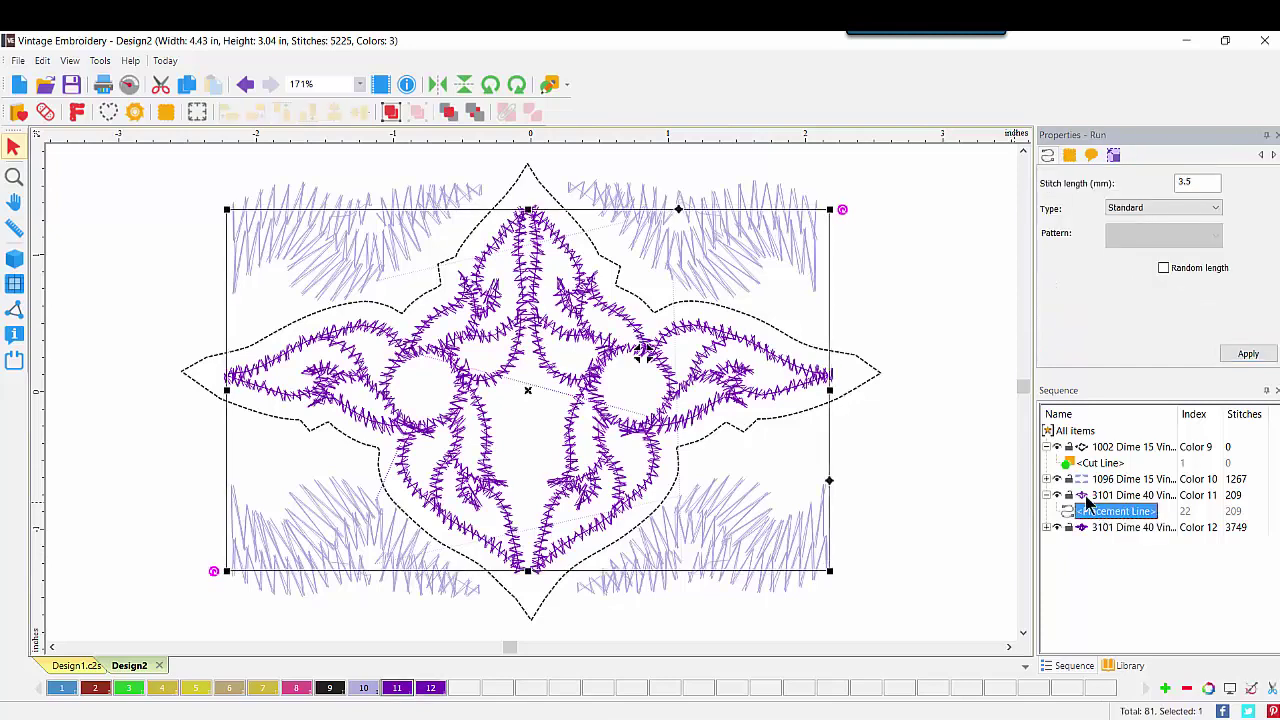
{"action": "mouse_move", "coordinate": [1083, 500]}
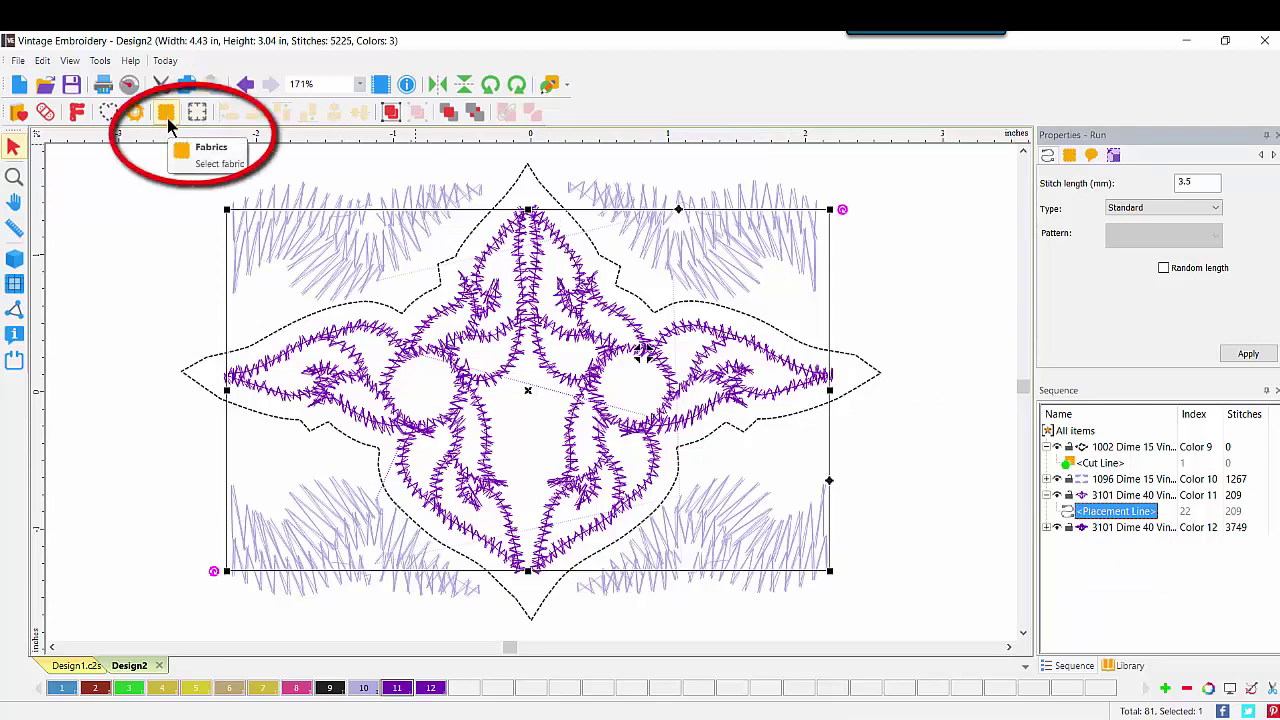
Apply orange fabric 08 to the placement area, then view the 7.png stitched reference photo.
{"action": "left_click", "coordinate": [168, 120]}
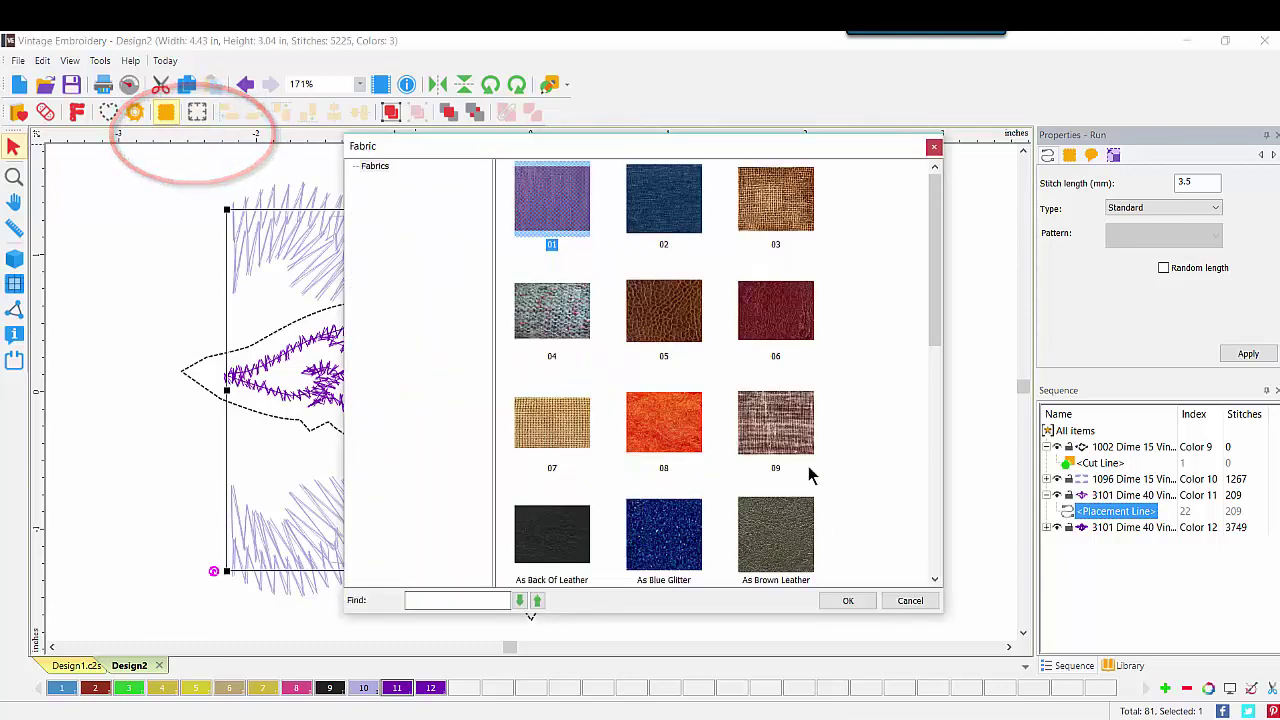
{"action": "double_click", "coordinate": [665, 432]}
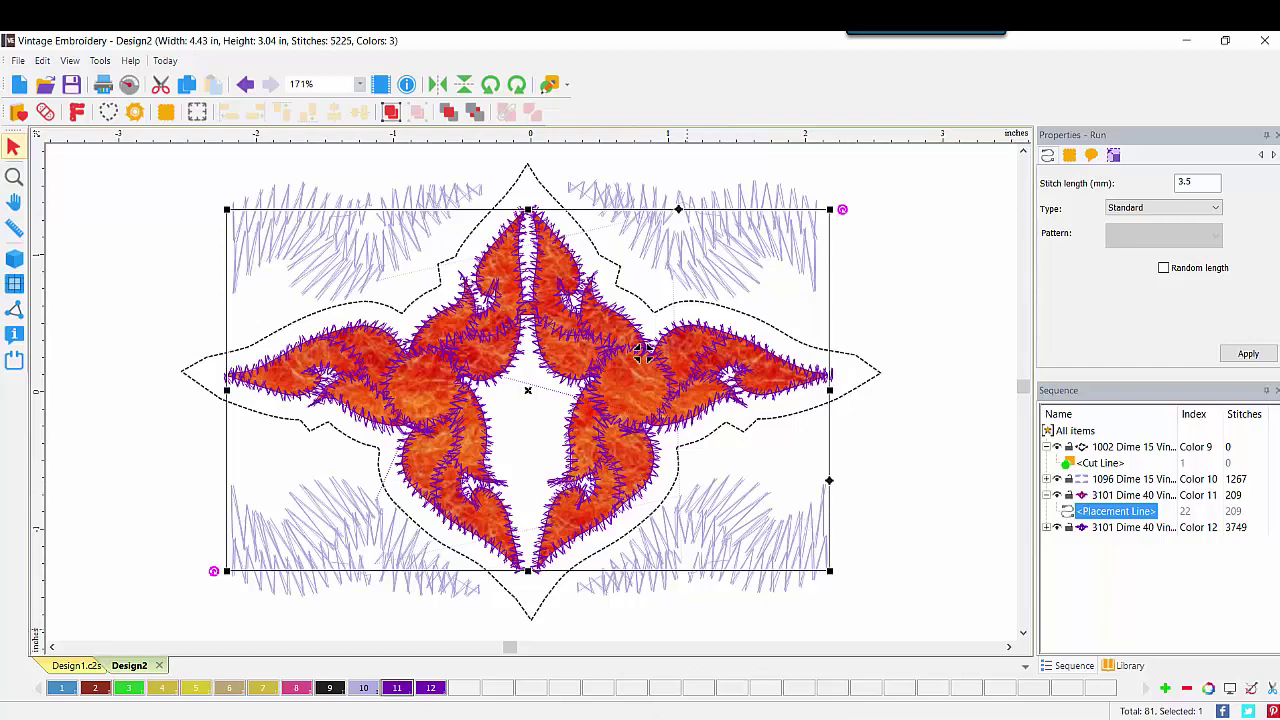
{"action": "key", "text": "alt+Tab"}
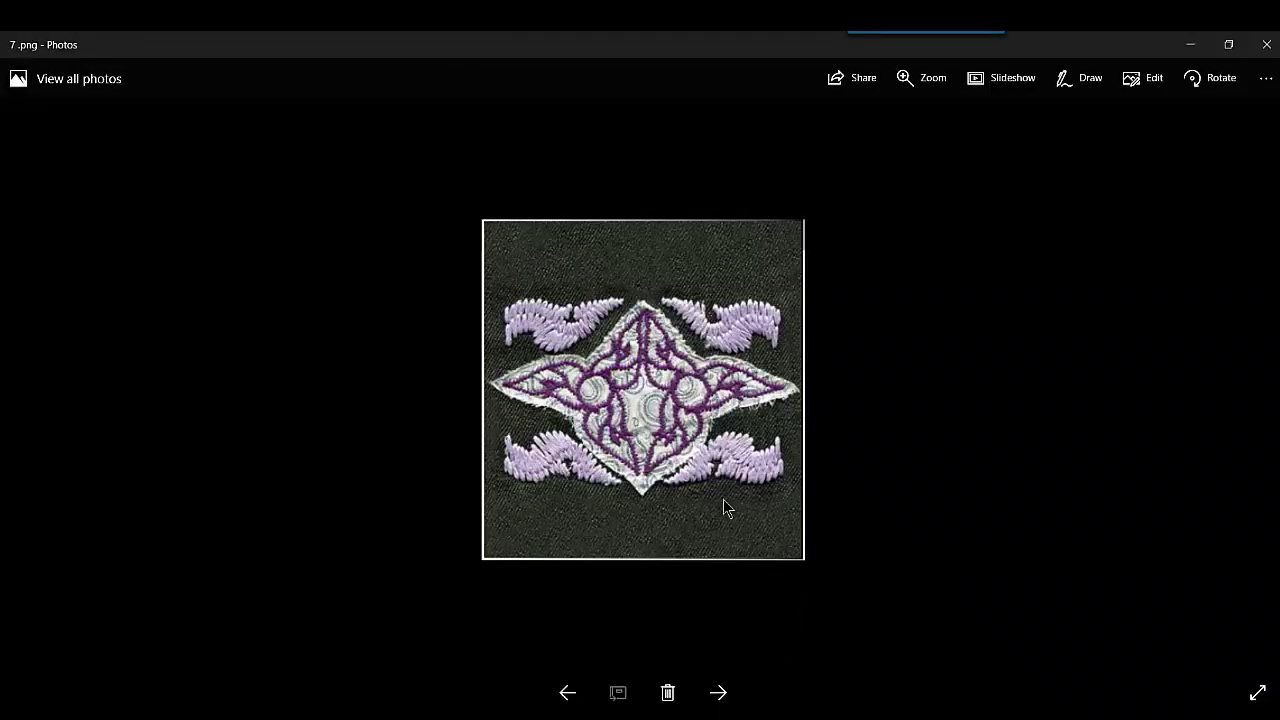
Back in Design2, set the placement line's fabric to none and apply it.
{"action": "key", "text": "alt+Tab"}
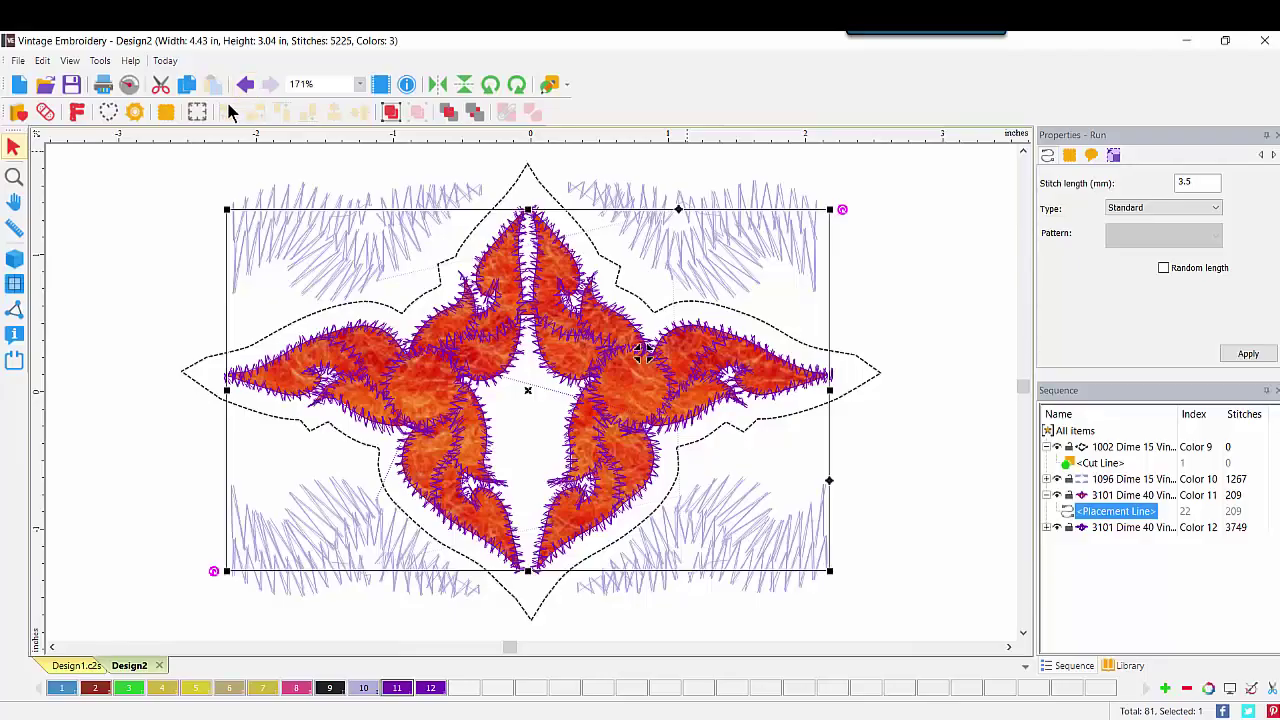
{"action": "left_click", "coordinate": [1069, 156]}
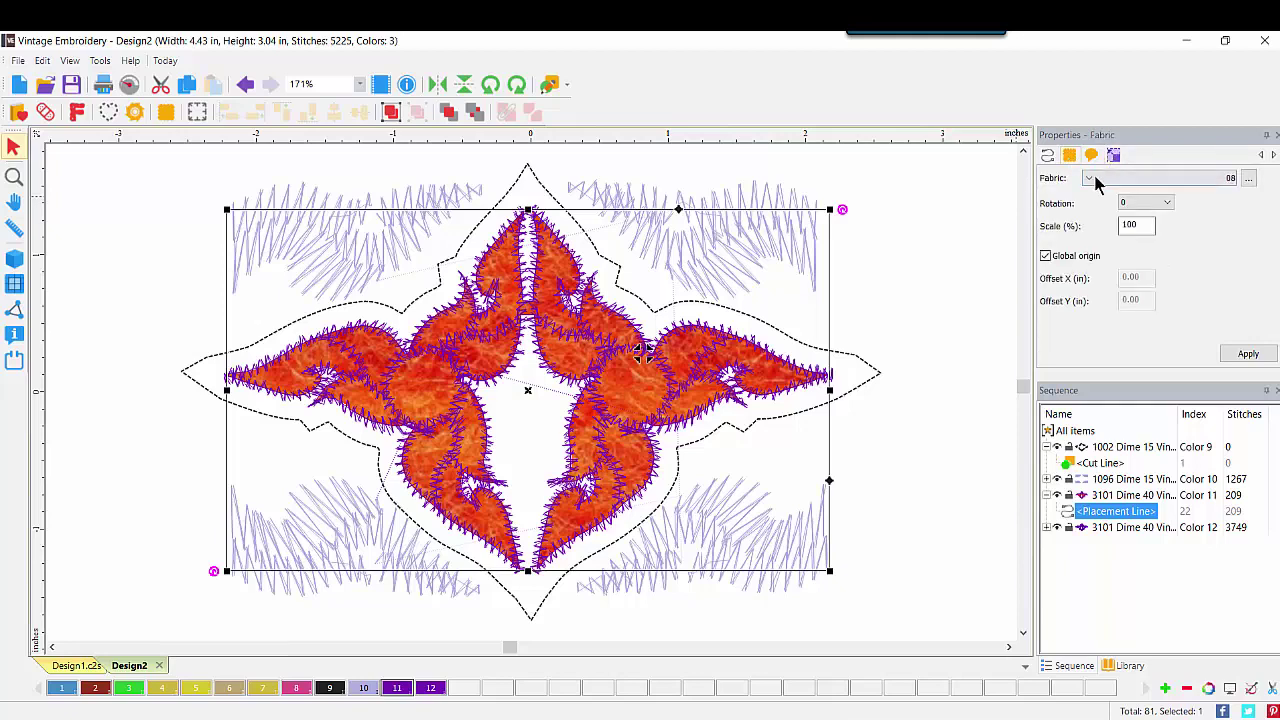
{"action": "left_click", "coordinate": [1168, 180]}
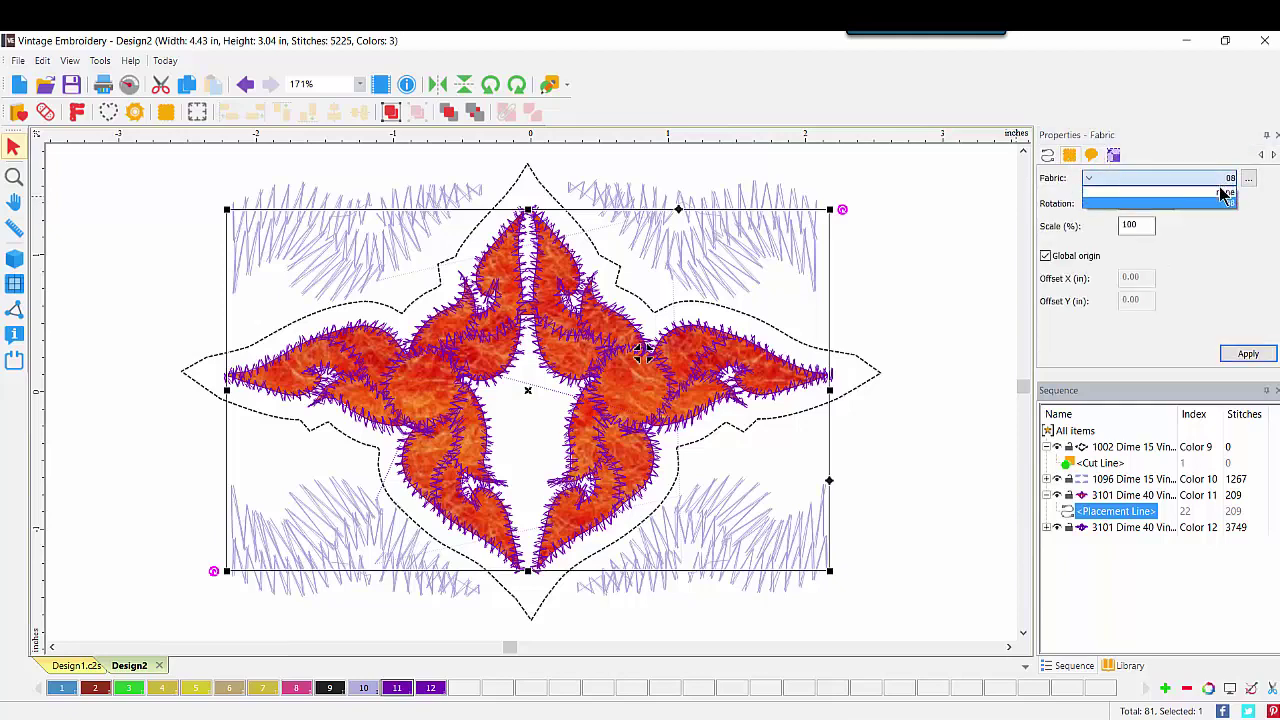
{"action": "left_click", "coordinate": [1224, 195]}
{"action": "left_click", "coordinate": [1248, 354]}
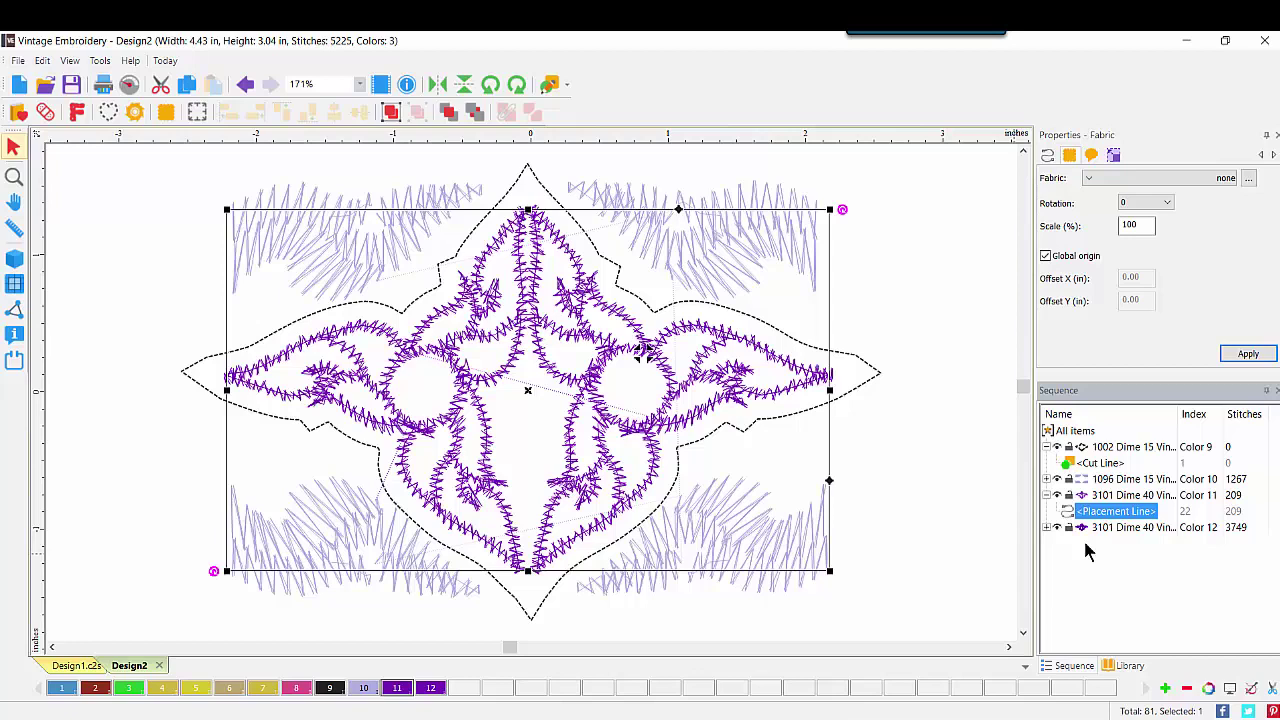
{"action": "left_click", "coordinate": [1147, 528]}
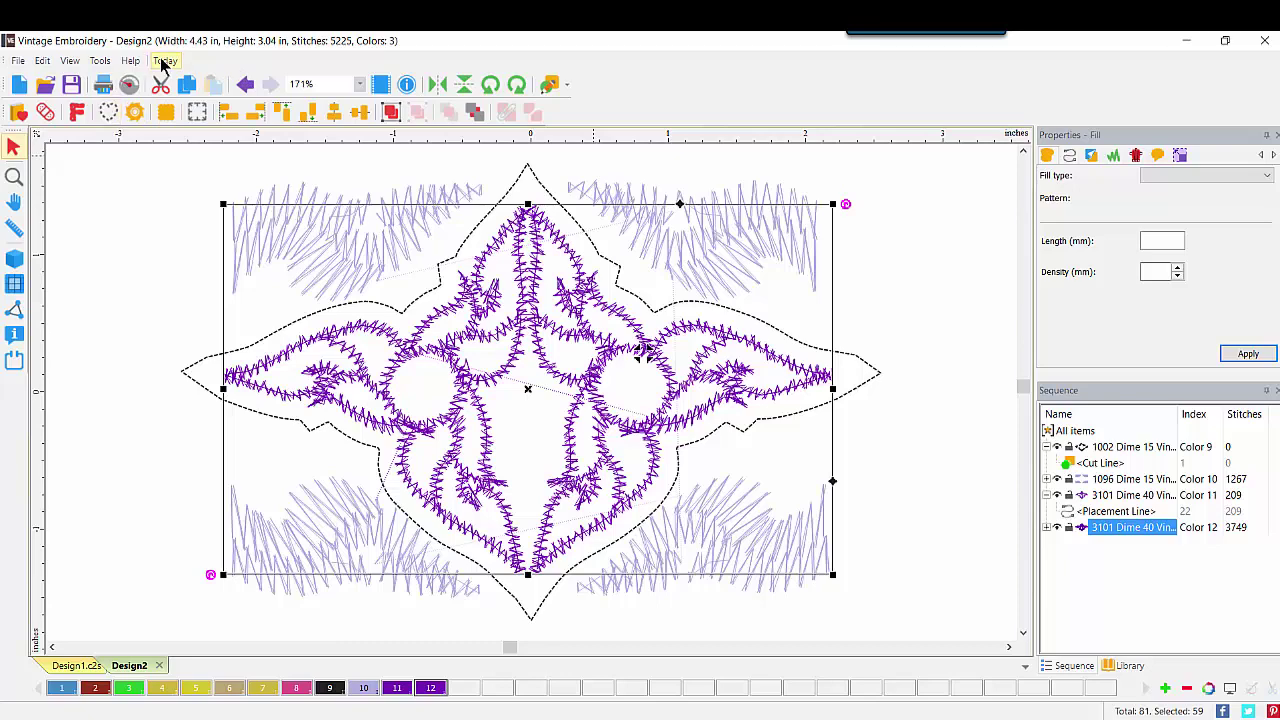
{"action": "left_click", "coordinate": [163, 62]}
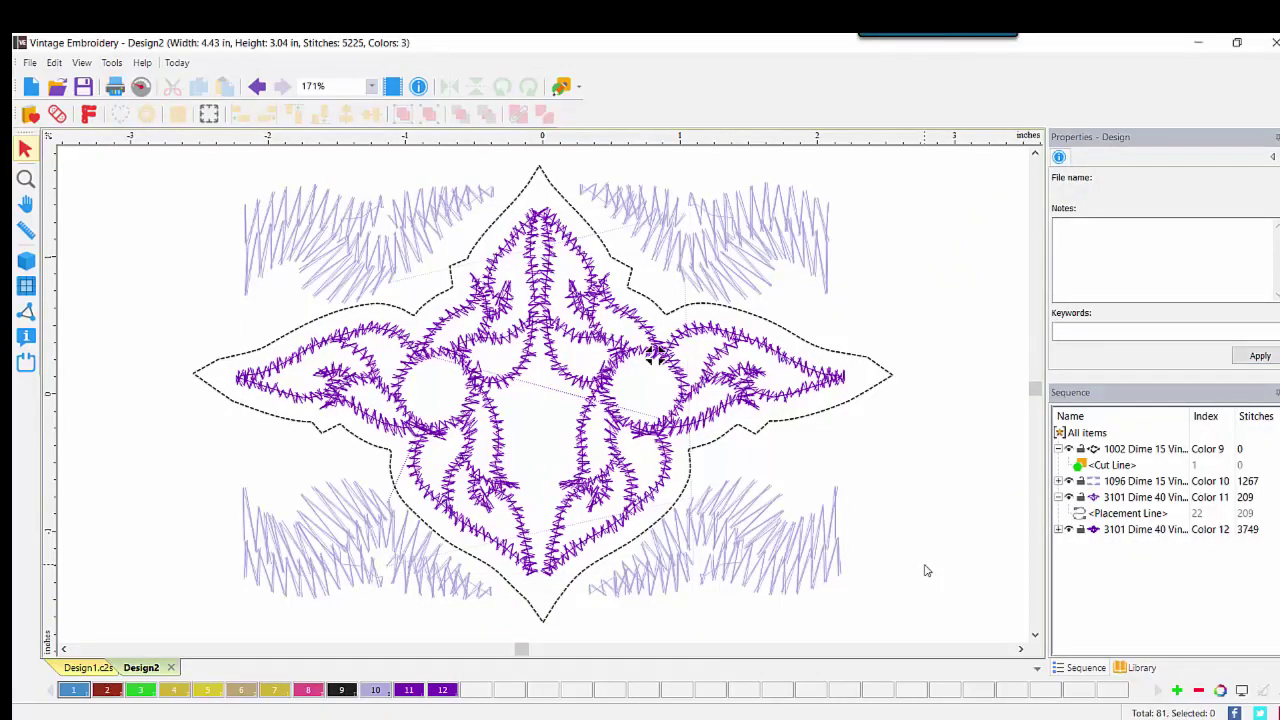
{"action": "left_click", "coordinate": [111, 63]}
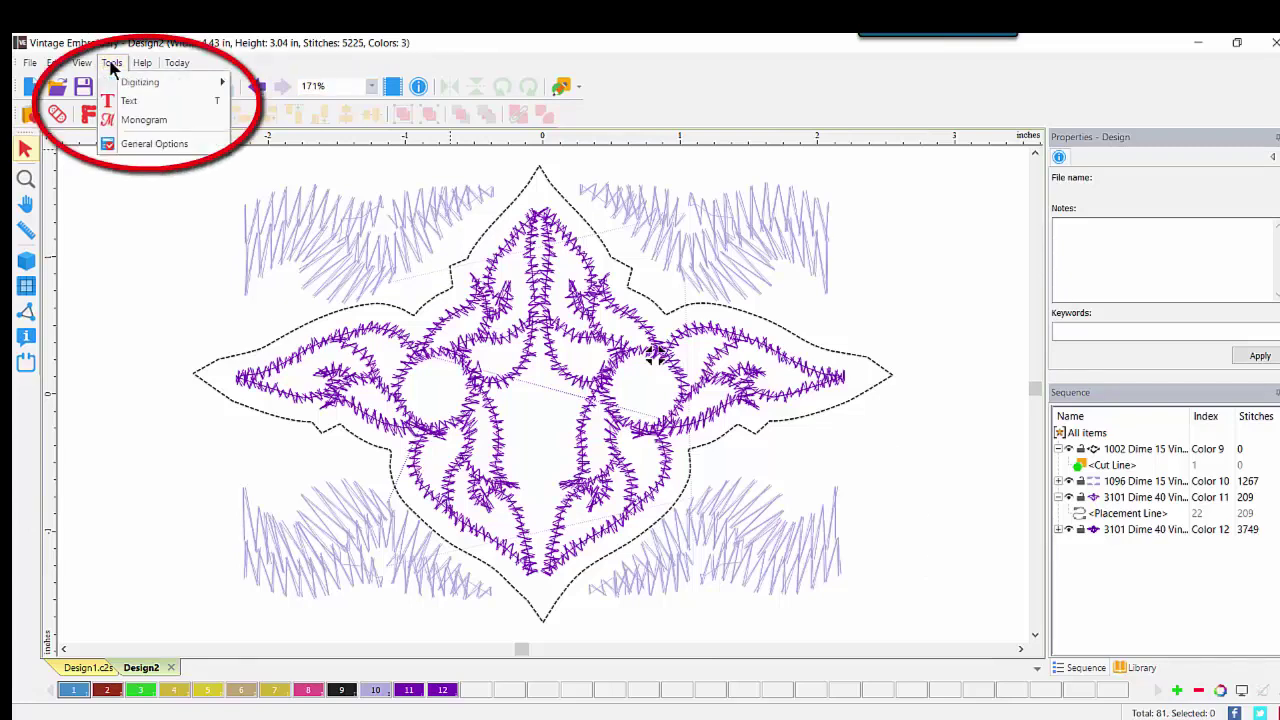
{"action": "left_click", "coordinate": [140, 144]}
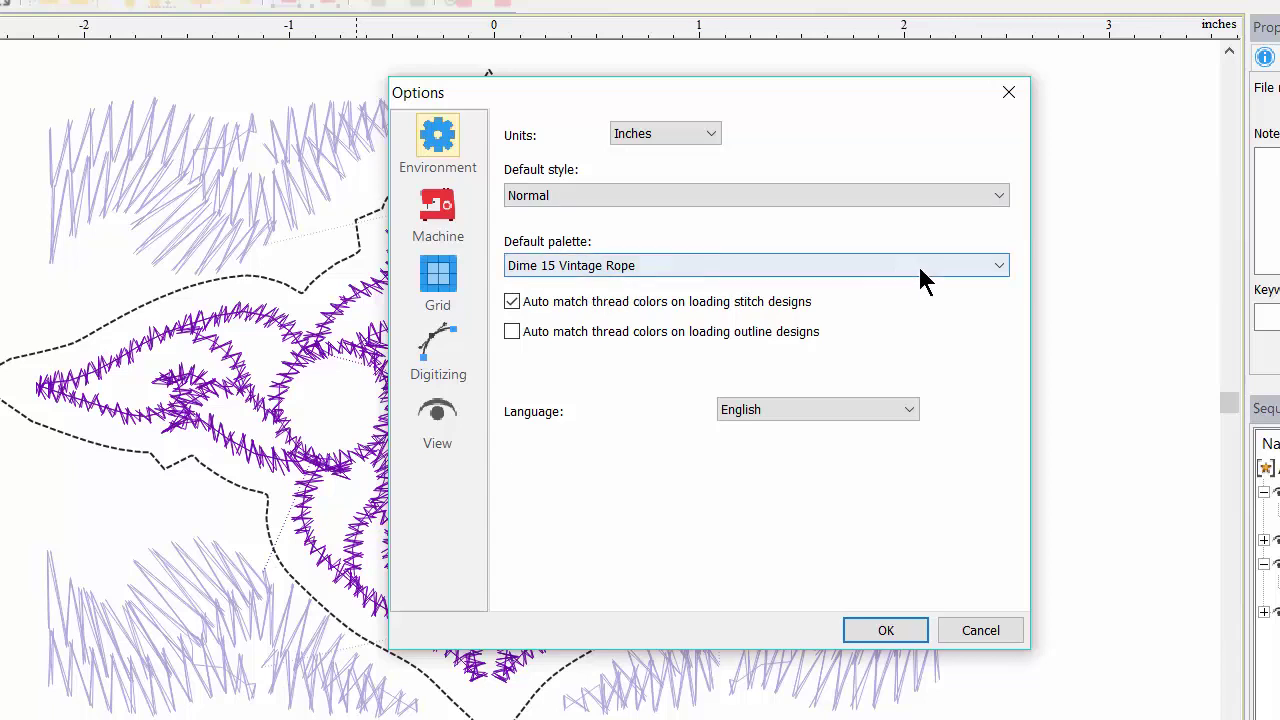
{"action": "left_click", "coordinate": [1000, 268]}
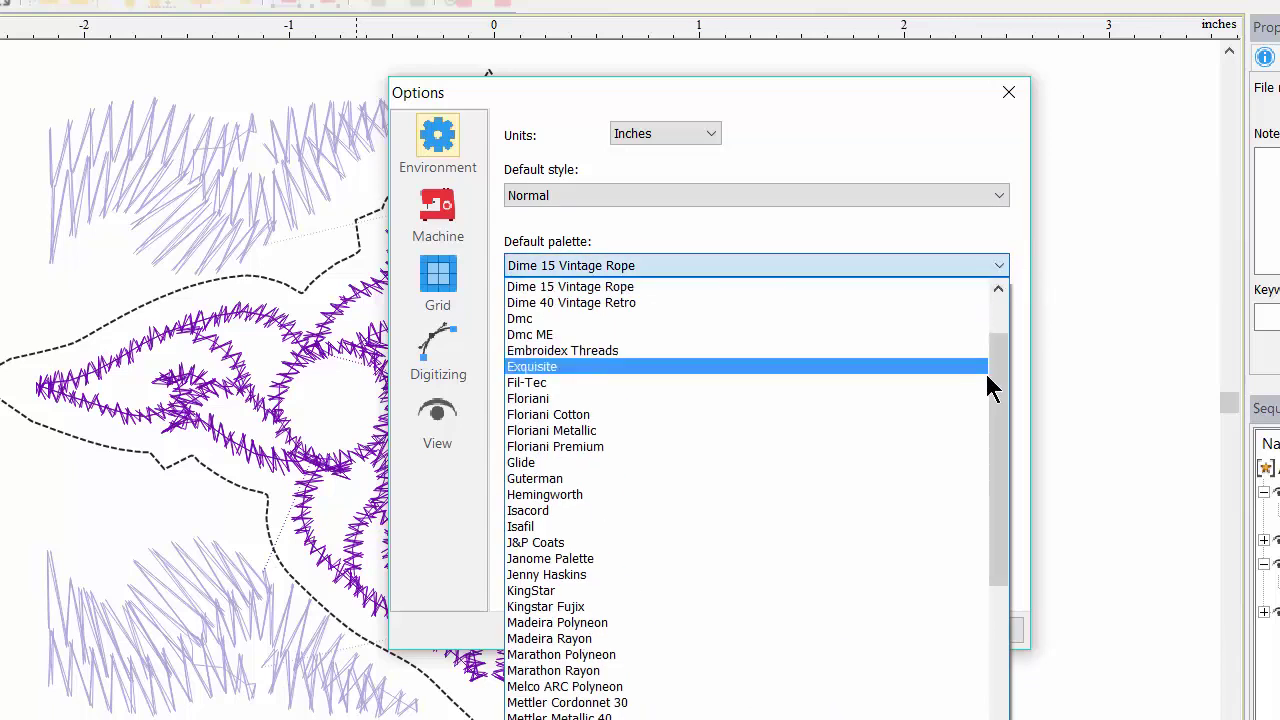
{"action": "left_click_drag", "start_coordinate": [1000, 400], "coordinate": [1000, 316]}
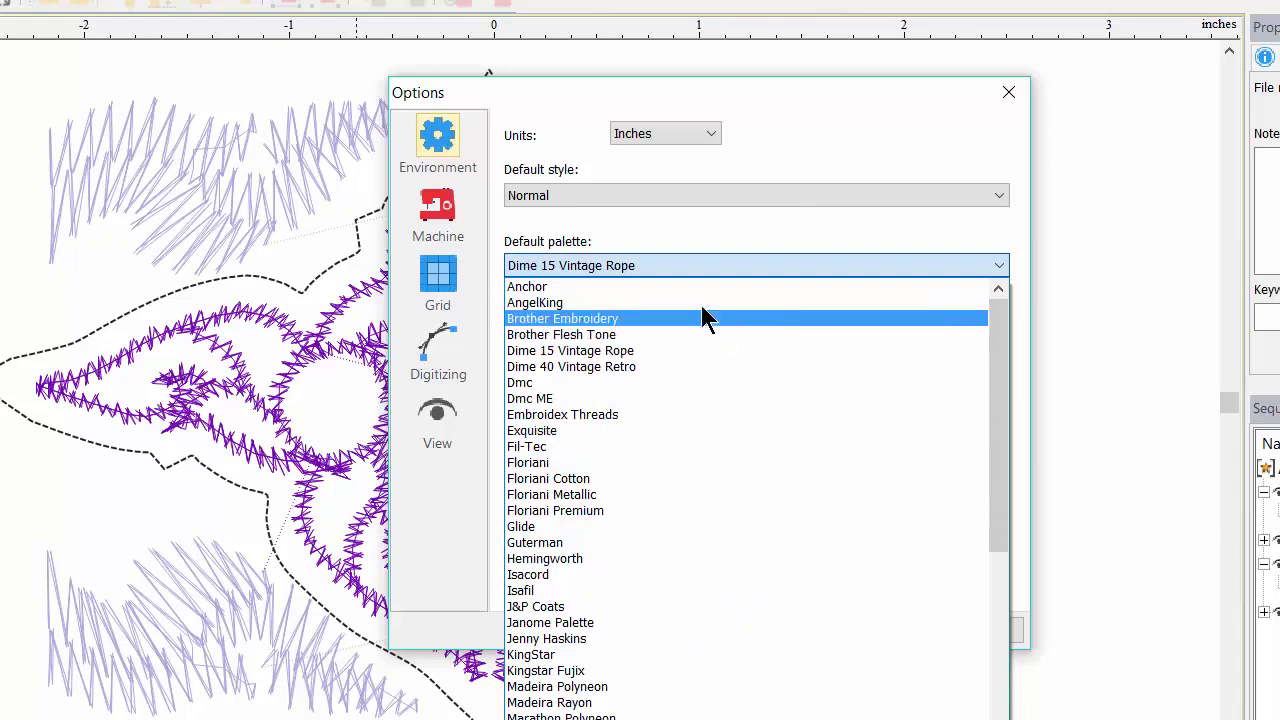
{"action": "left_click", "coordinate": [657, 352]}
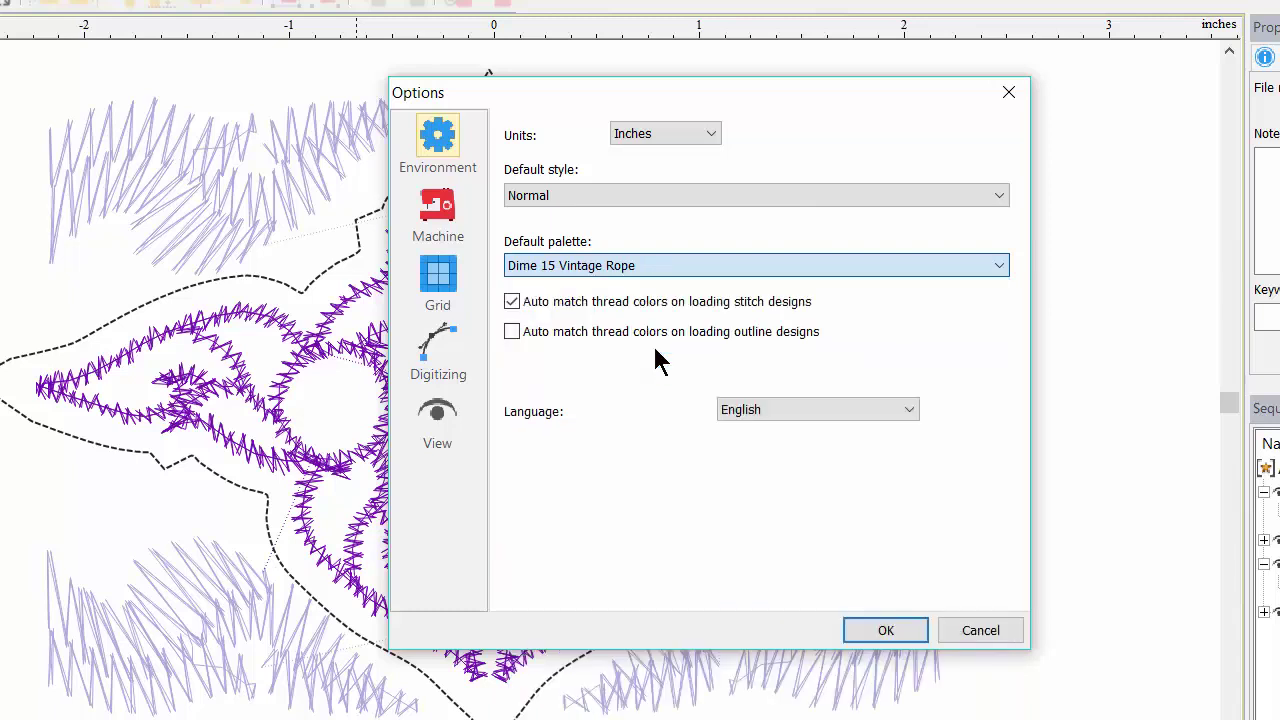
{"action": "left_click", "coordinate": [866, 627]}
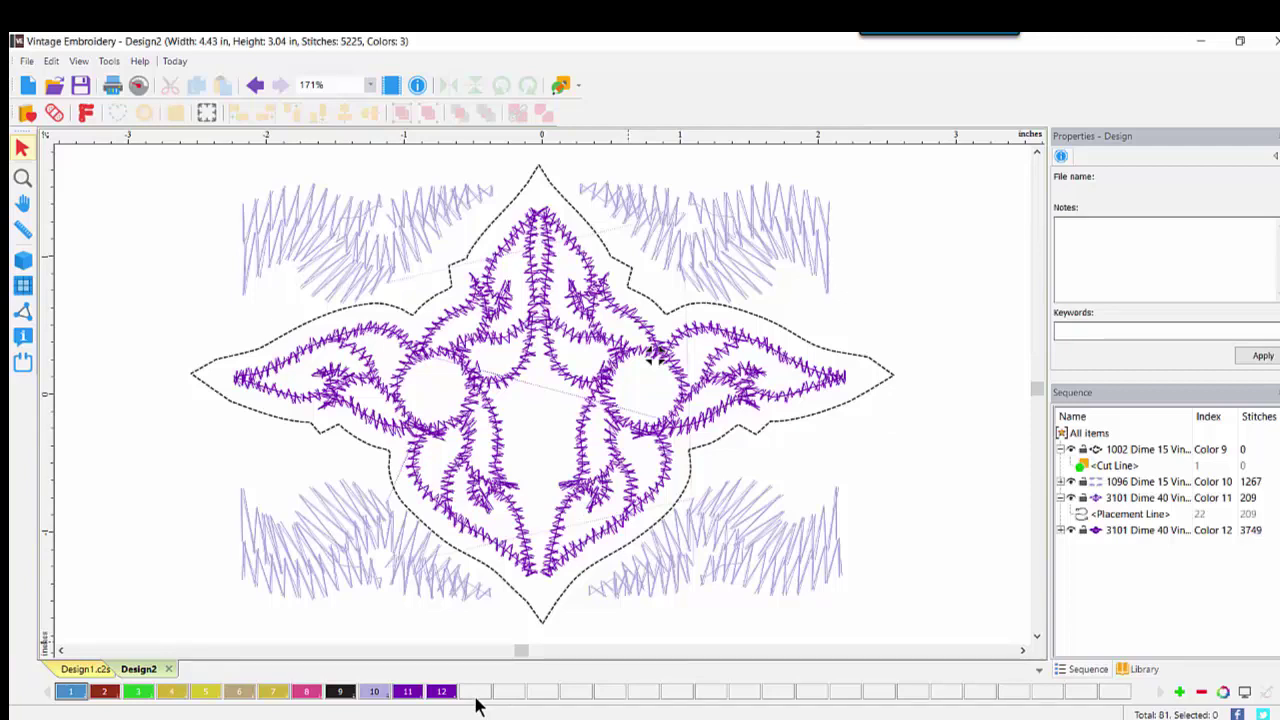
Open the thread palette chooser for colour swatch 8.
{"action": "double_click", "coordinate": [304, 691]}
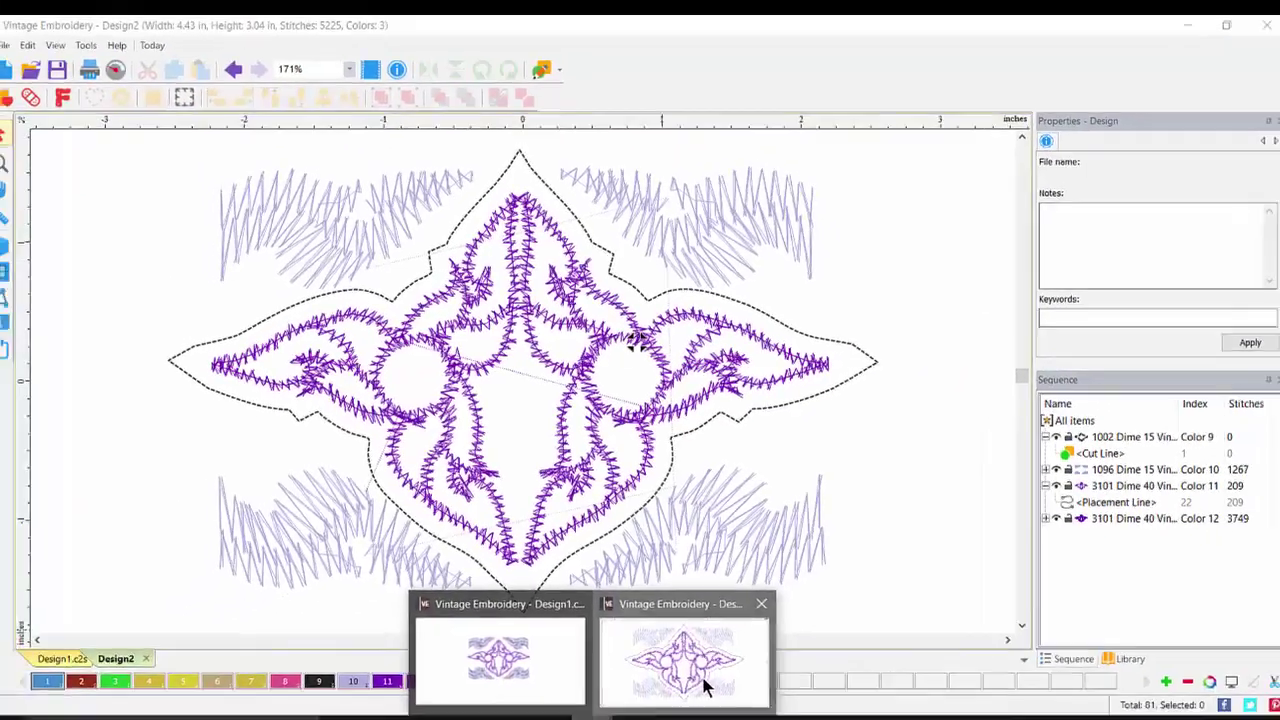
Start a new Design3 and insert the Continuous Borders design Con_0001_D.
{"action": "left_click", "coordinate": [706, 686]}
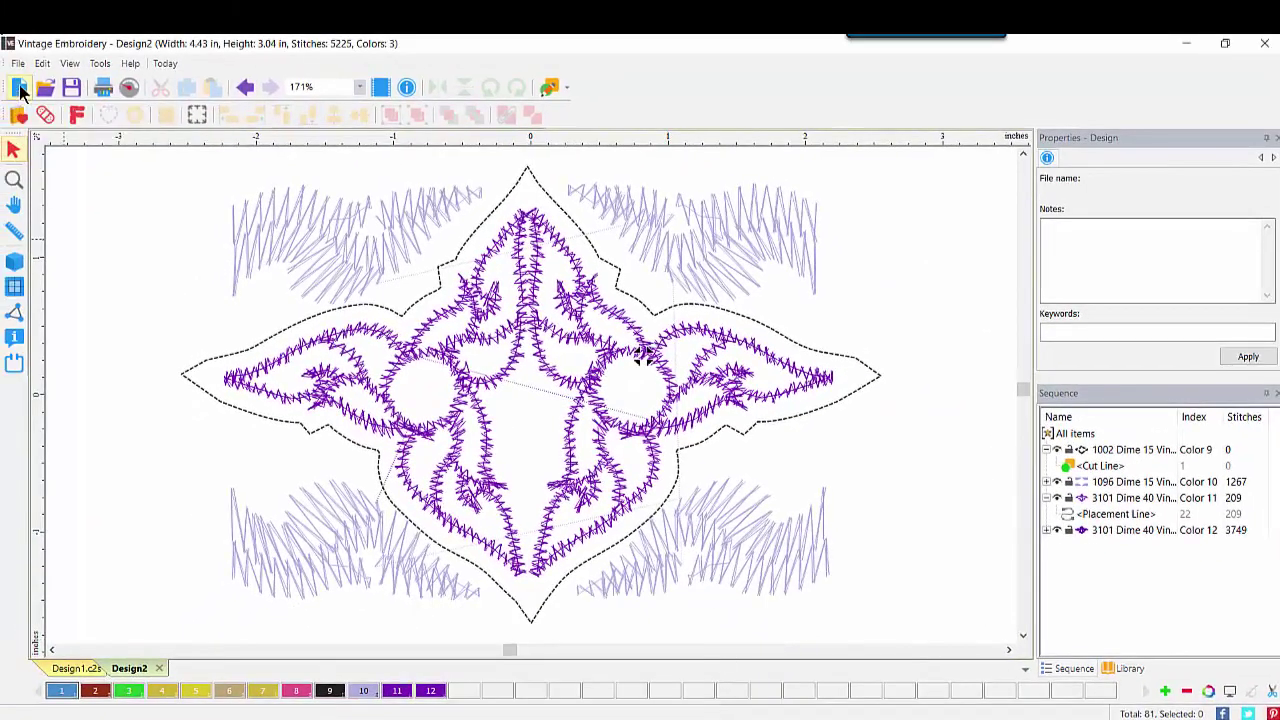
{"action": "left_click", "coordinate": [20, 88]}
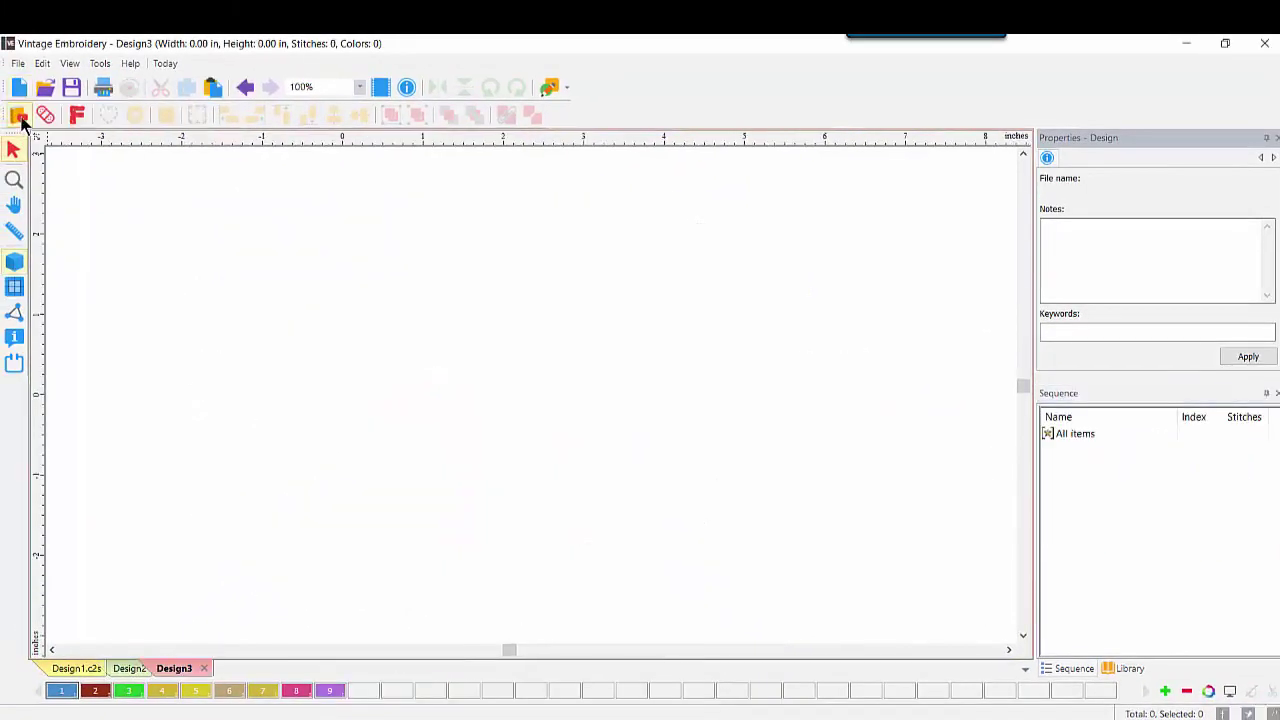
{"action": "left_click", "coordinate": [18, 115]}
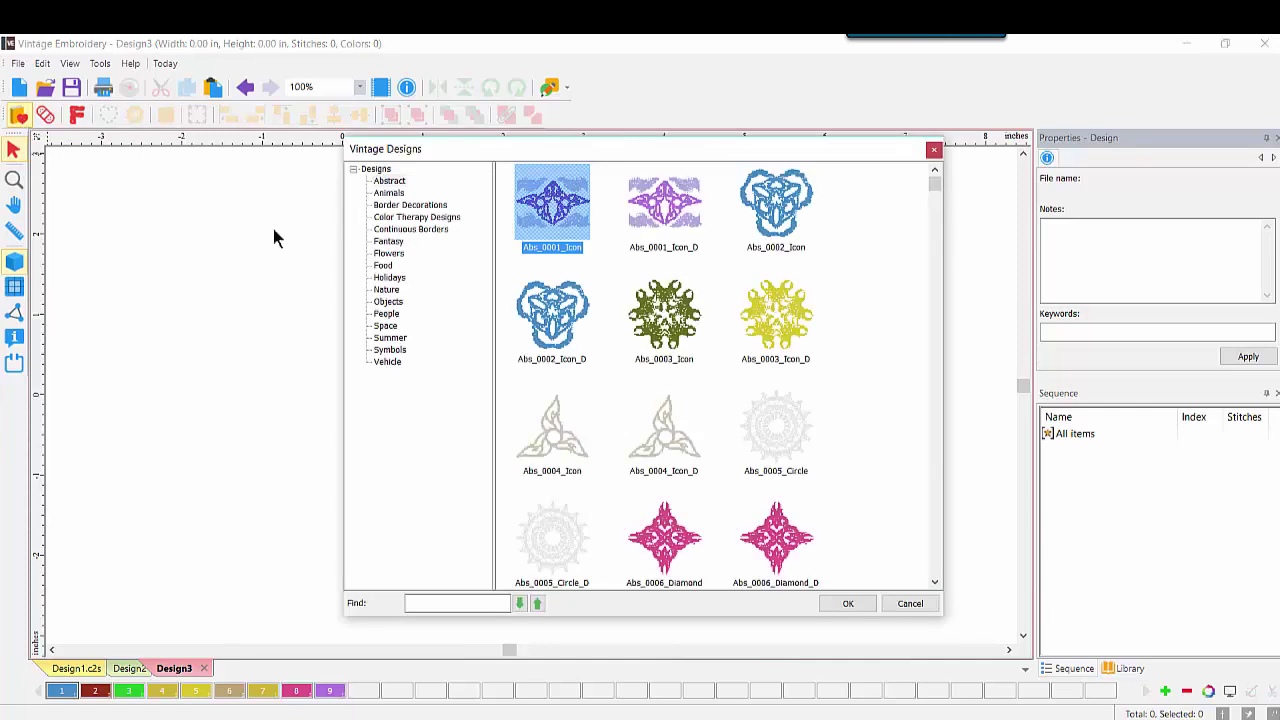
{"action": "left_click", "coordinate": [424, 229]}
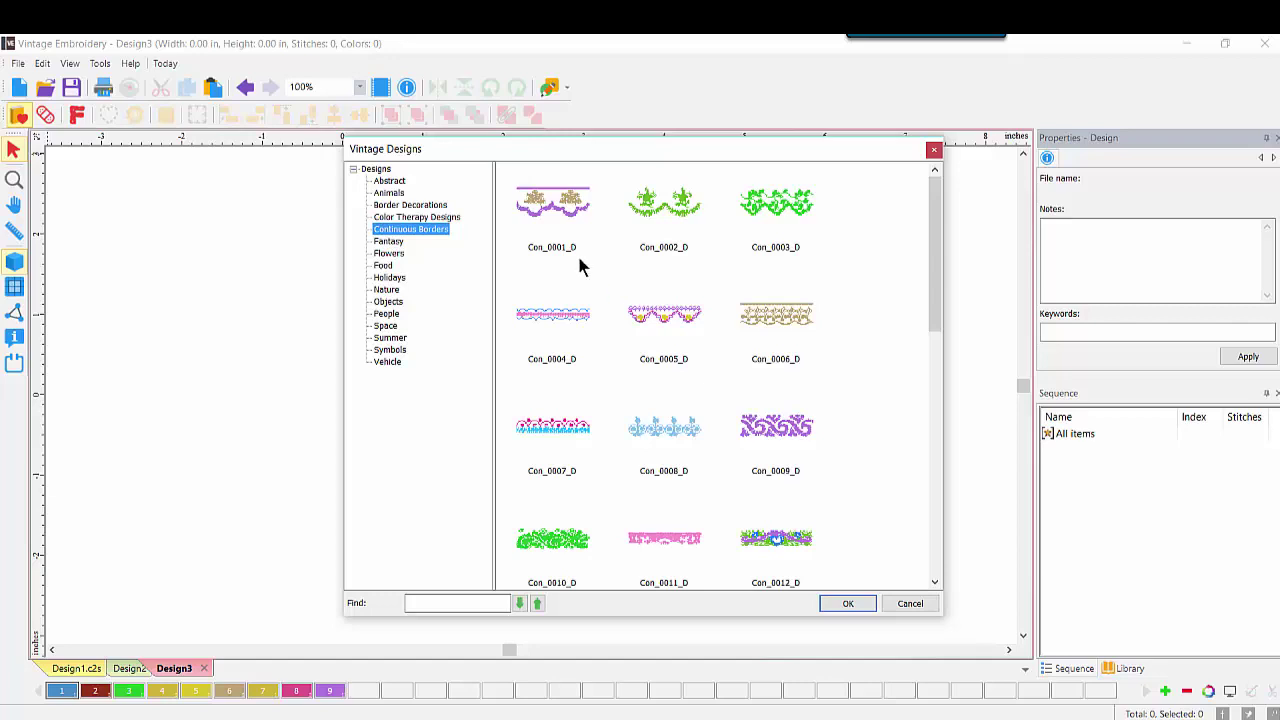
{"action": "double_click", "coordinate": [558, 212]}
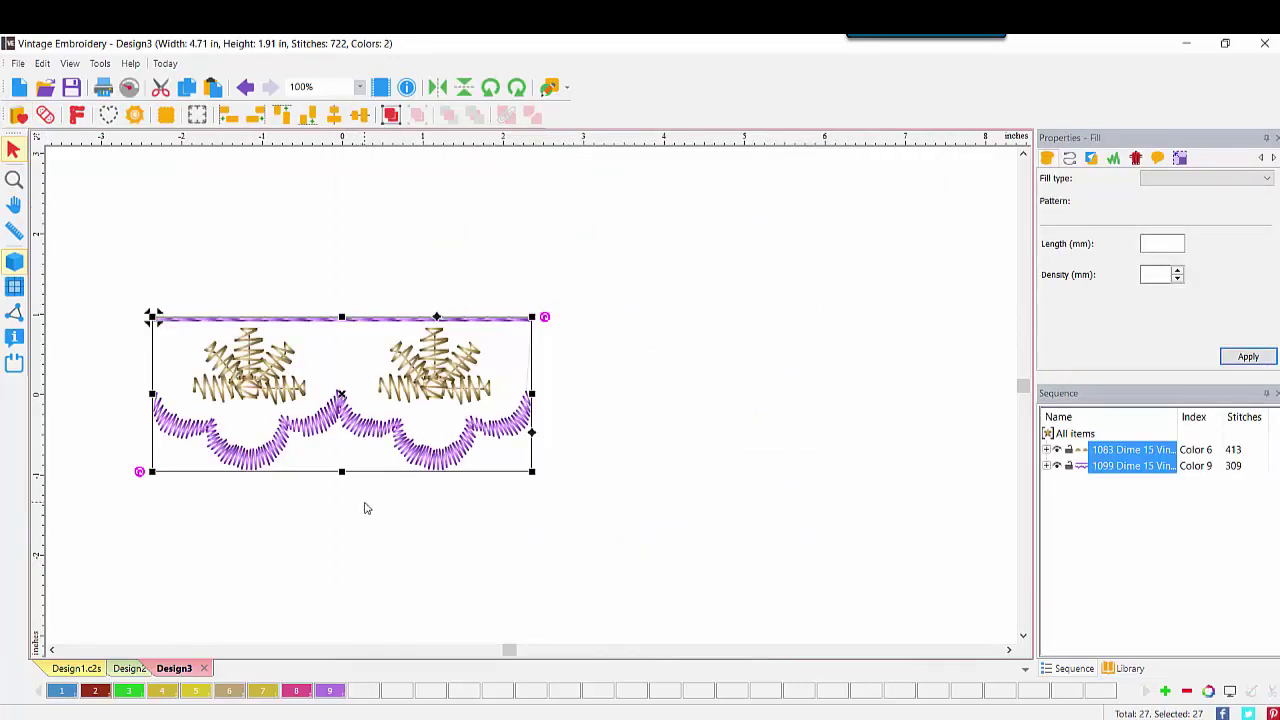
Group the border, paste a copy, and place the copy to the right of the original.
{"action": "left_click", "coordinate": [391, 115]}
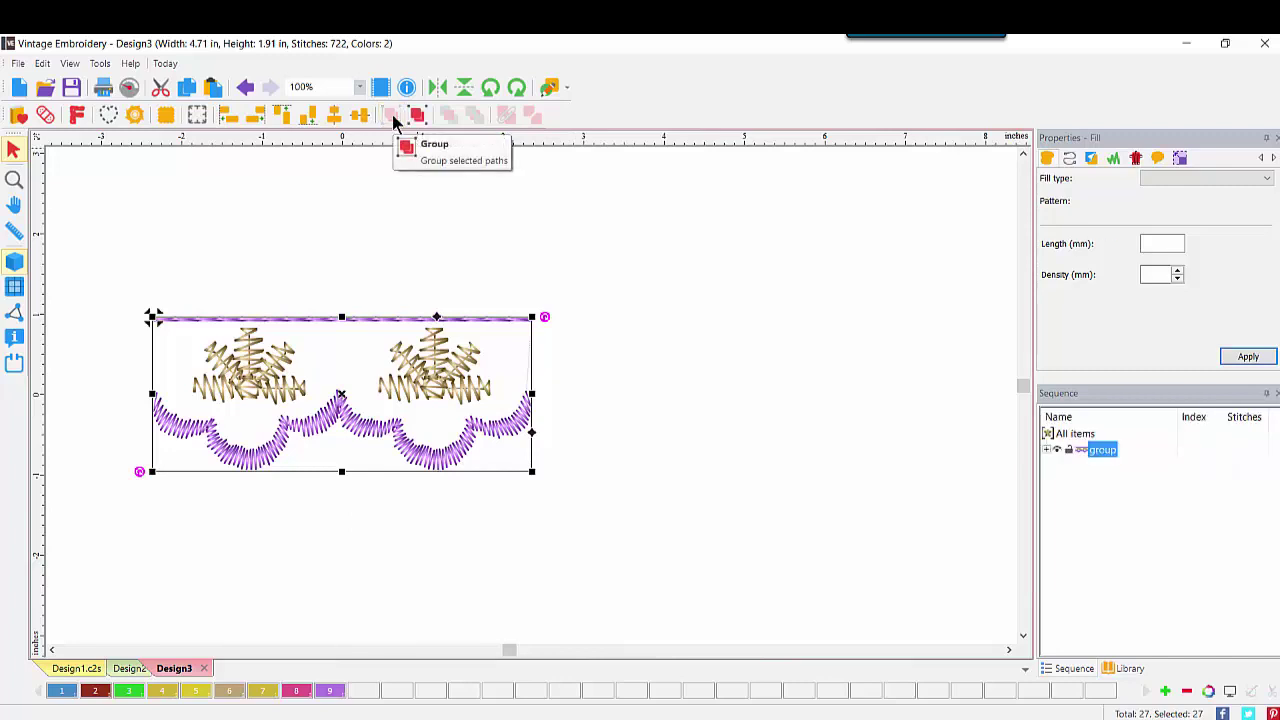
{"action": "left_click", "coordinate": [213, 87]}
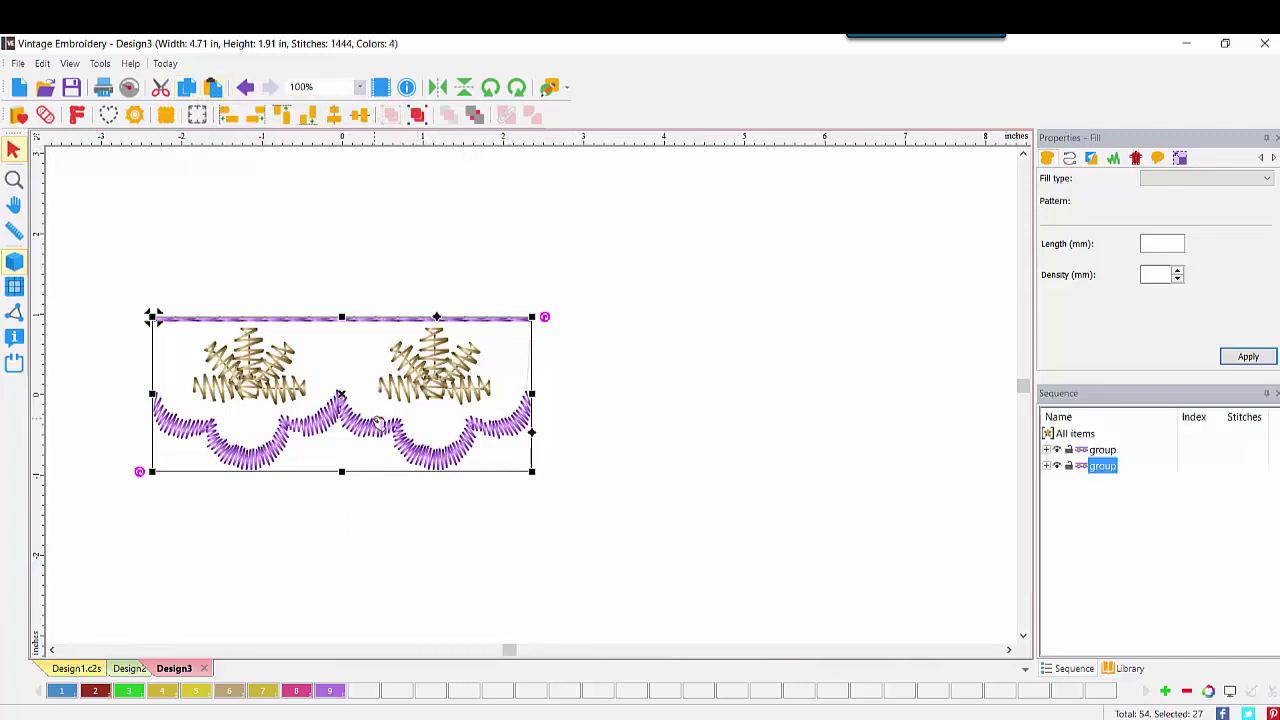
{"action": "left_click_drag", "start_coordinate": [378, 424], "coordinate": [751, 424]}
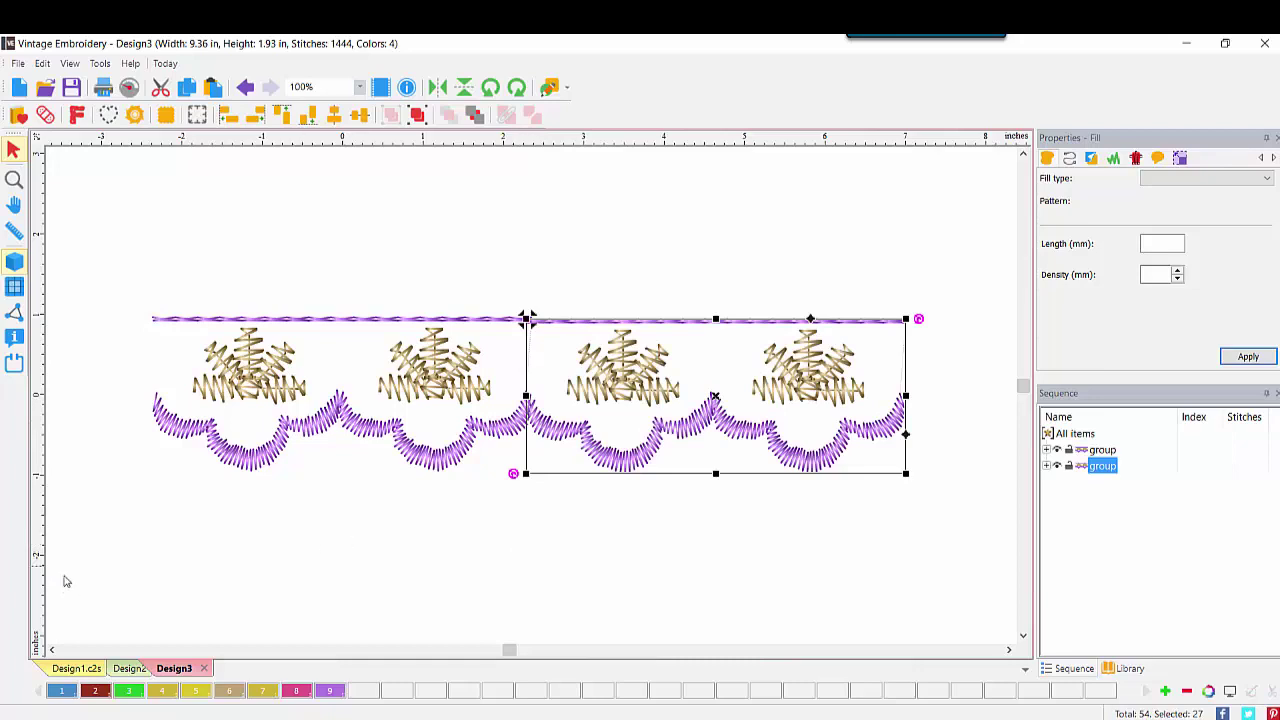
Set the hoop to BabyLock-Brother 180x300, rotated 90 degrees to landscape.
{"action": "left_click", "coordinate": [15, 365]}
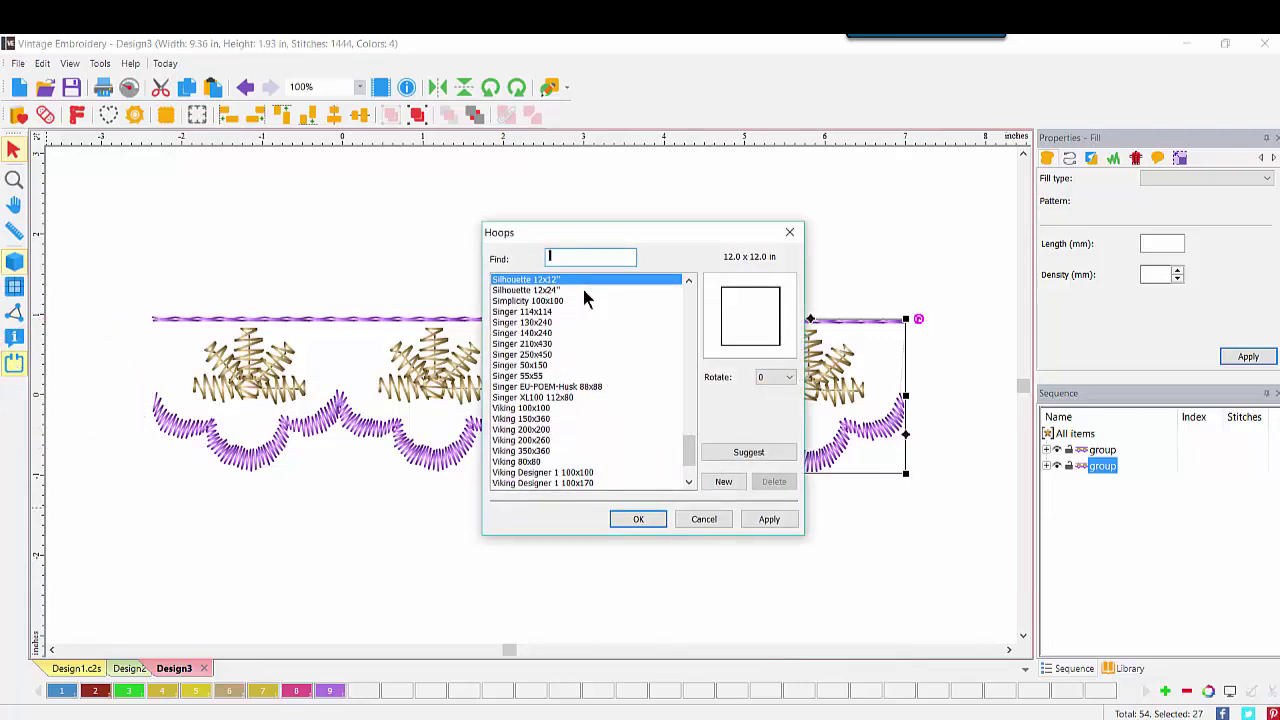
{"action": "left_click_drag", "start_coordinate": [689, 452], "coordinate": [692, 300]}
{"action": "left_click", "coordinate": [587, 312]}
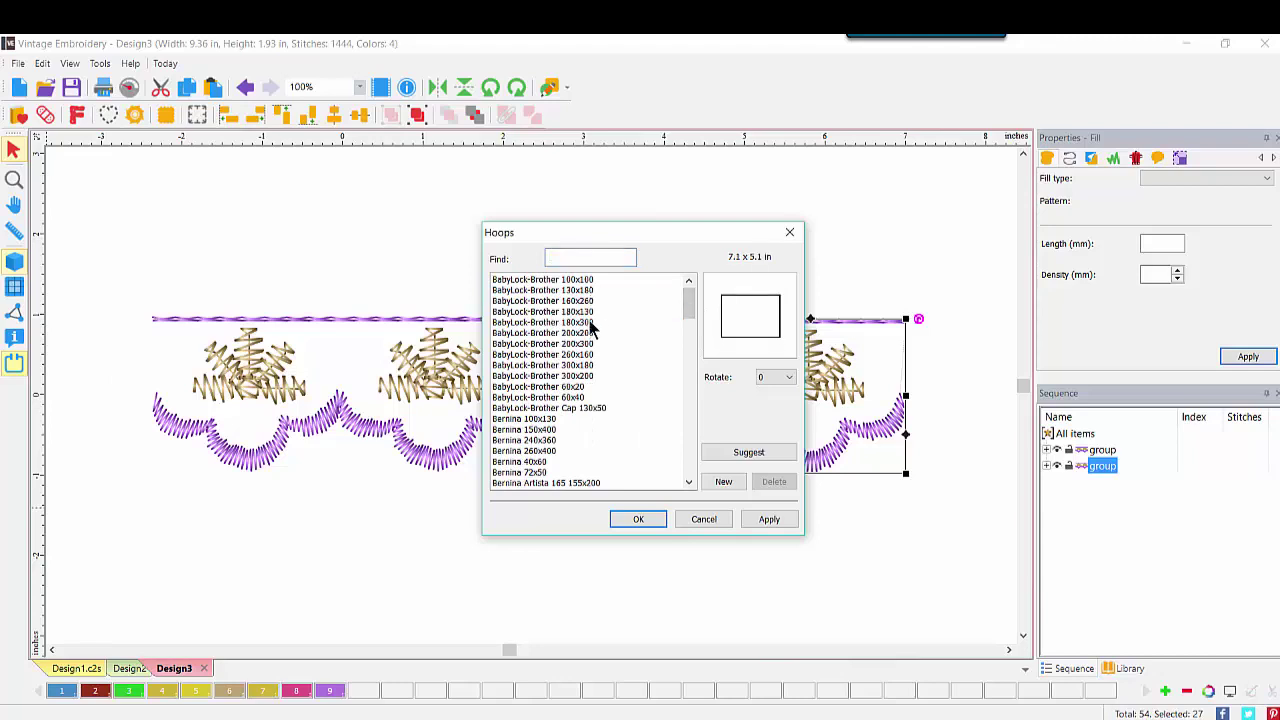
{"action": "left_click", "coordinate": [590, 324]}
{"action": "left_click", "coordinate": [787, 378]}
{"action": "left_click", "coordinate": [766, 406]}
{"action": "left_click", "coordinate": [638, 519]}
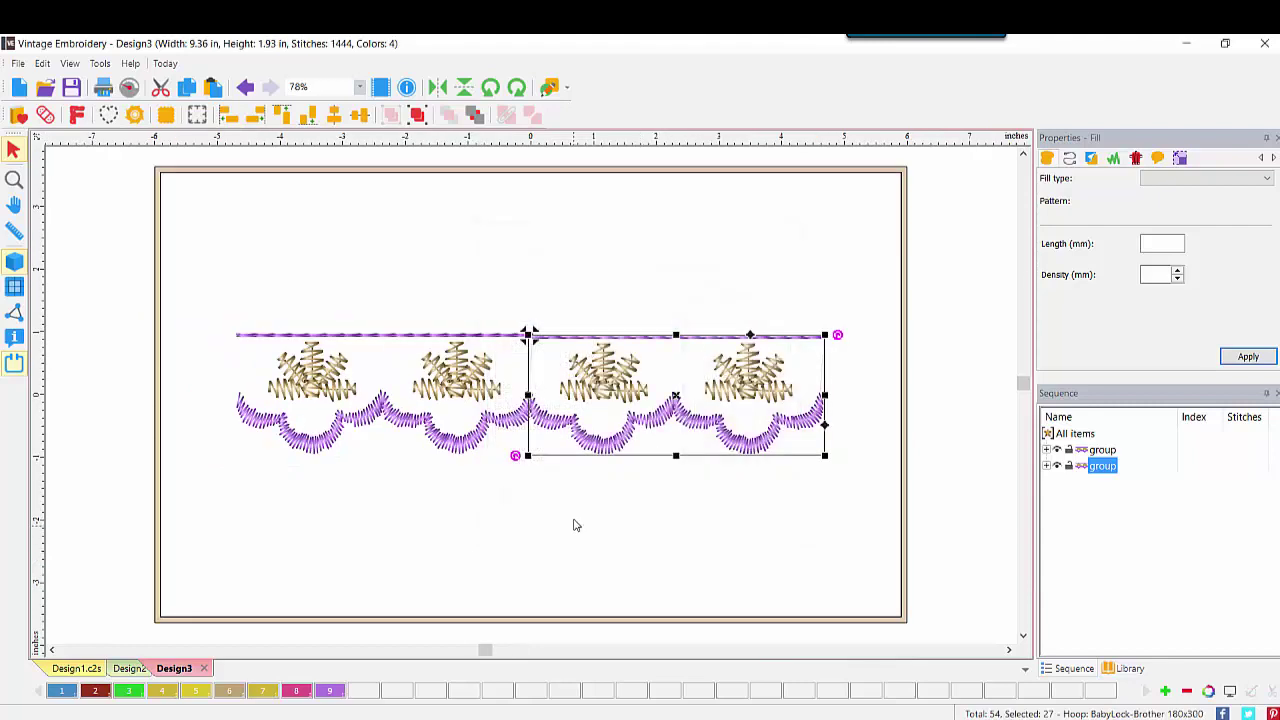
Vertically center-align both border halves and center the origin on the design.
{"action": "left_click_drag", "start_coordinate": [217, 268], "coordinate": [863, 486]}
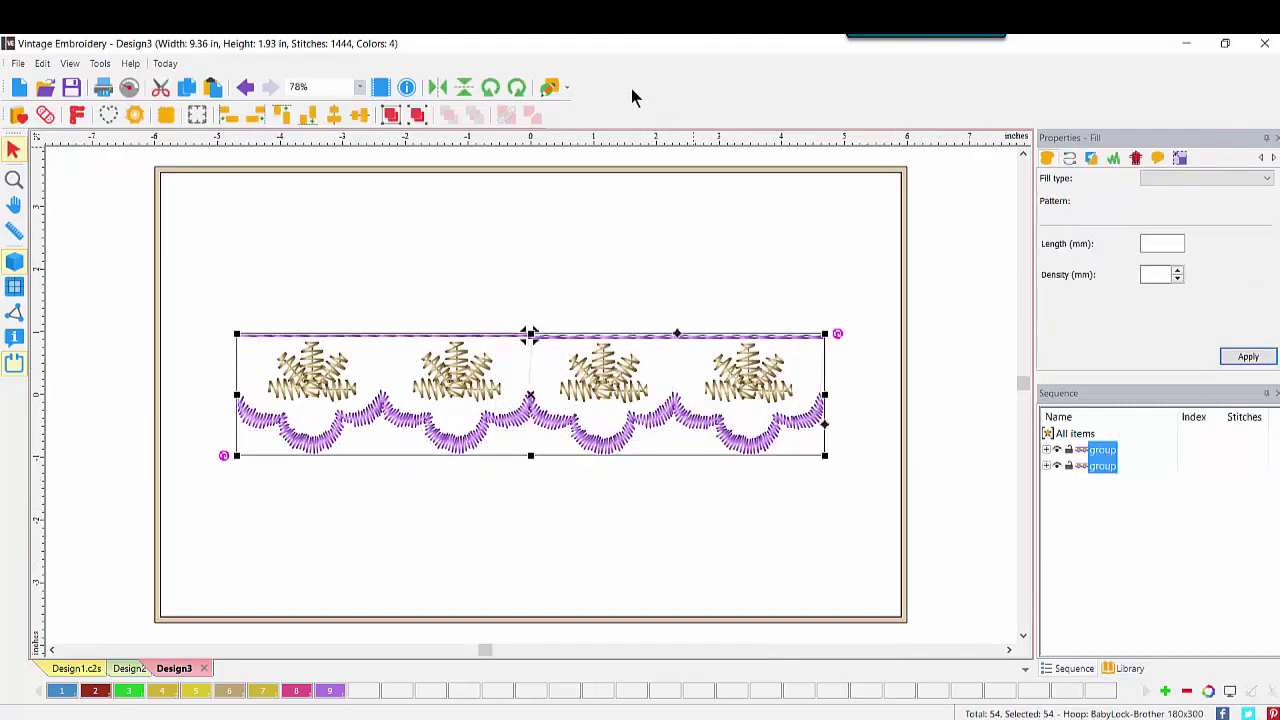
{"action": "left_click", "coordinate": [362, 117]}
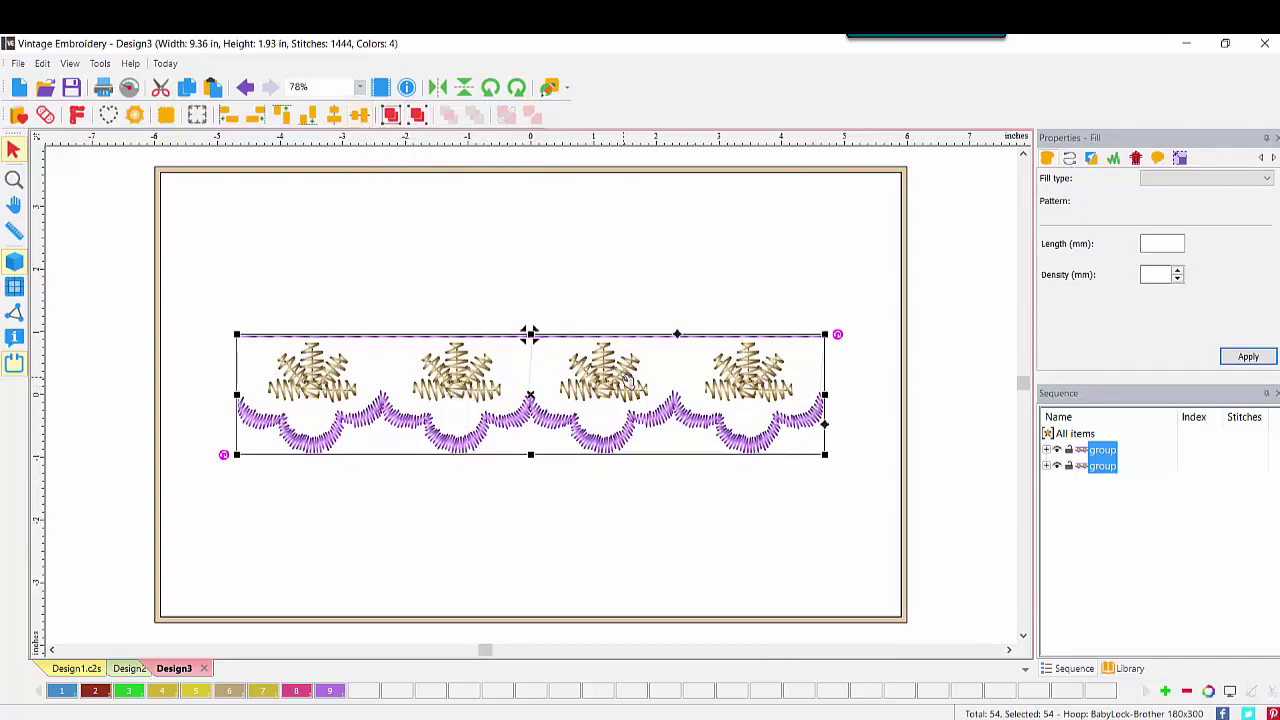
{"action": "right_click", "coordinate": [655, 143]}
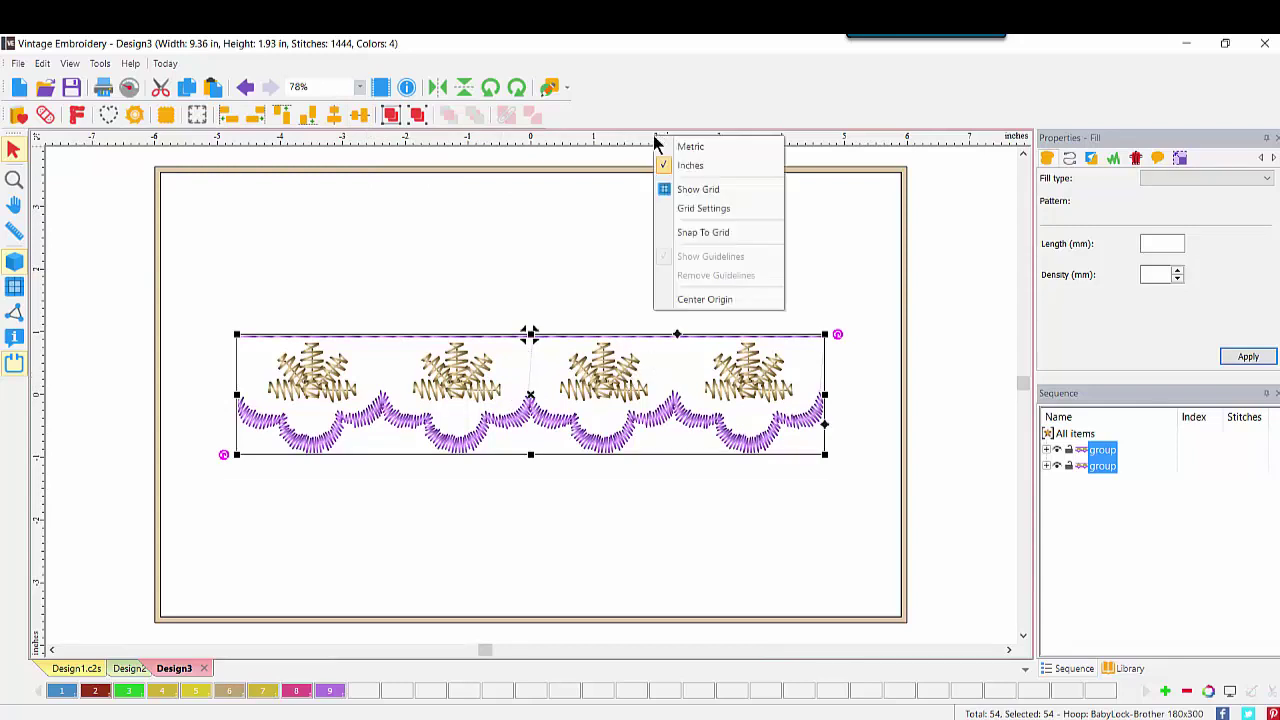
{"action": "left_click", "coordinate": [704, 302]}
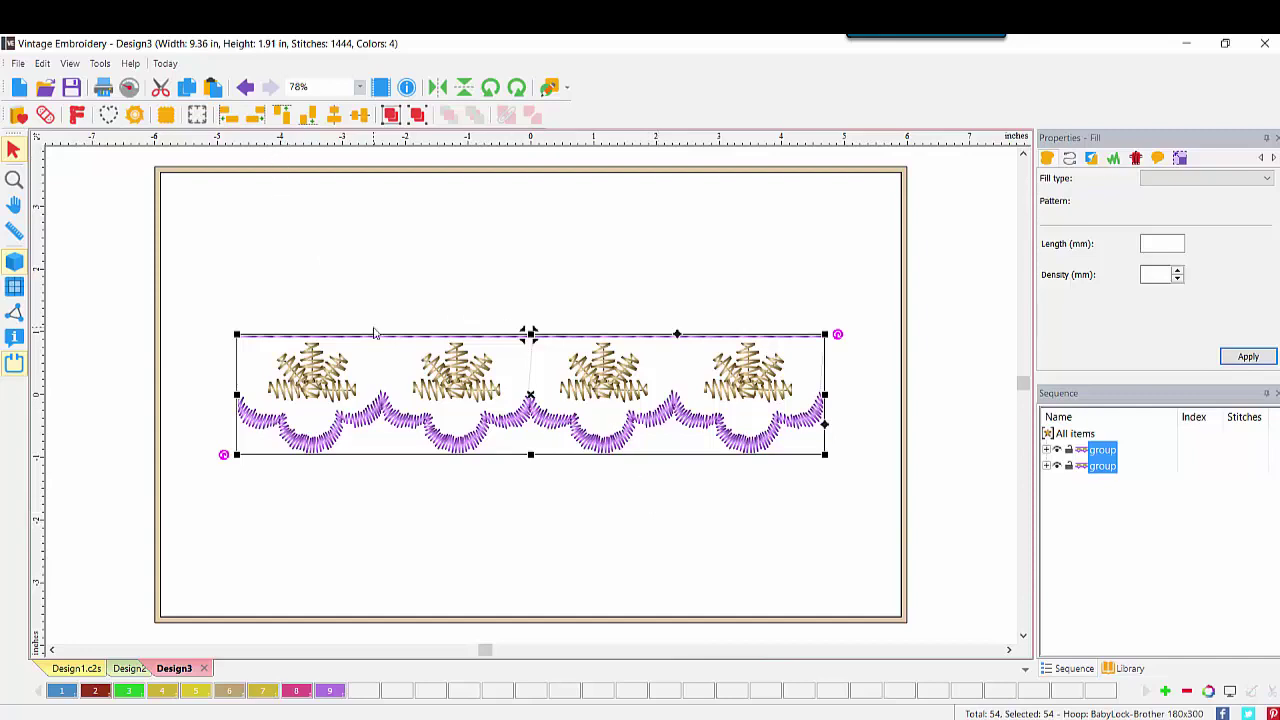
Add placement marks at the top-left, top-right, bottom-left and bottom-right corners.
{"action": "left_click", "coordinate": [196, 116]}
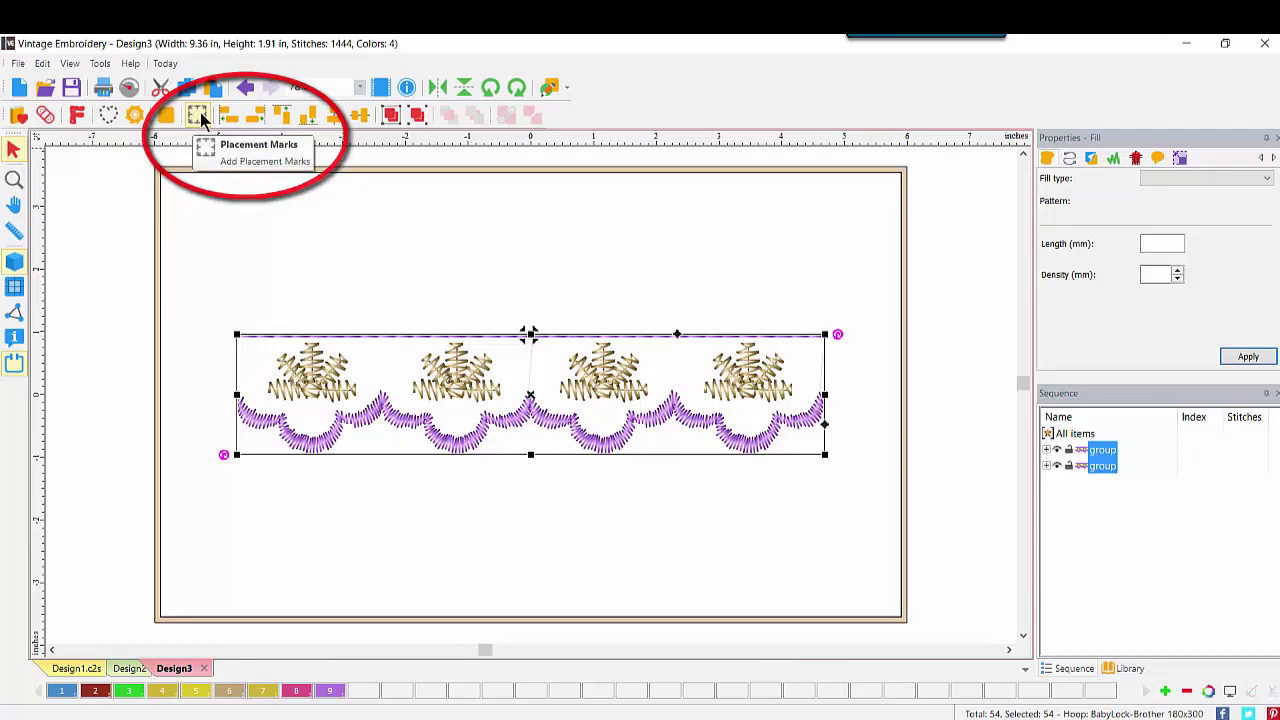
{"action": "left_click", "coordinate": [597, 308]}
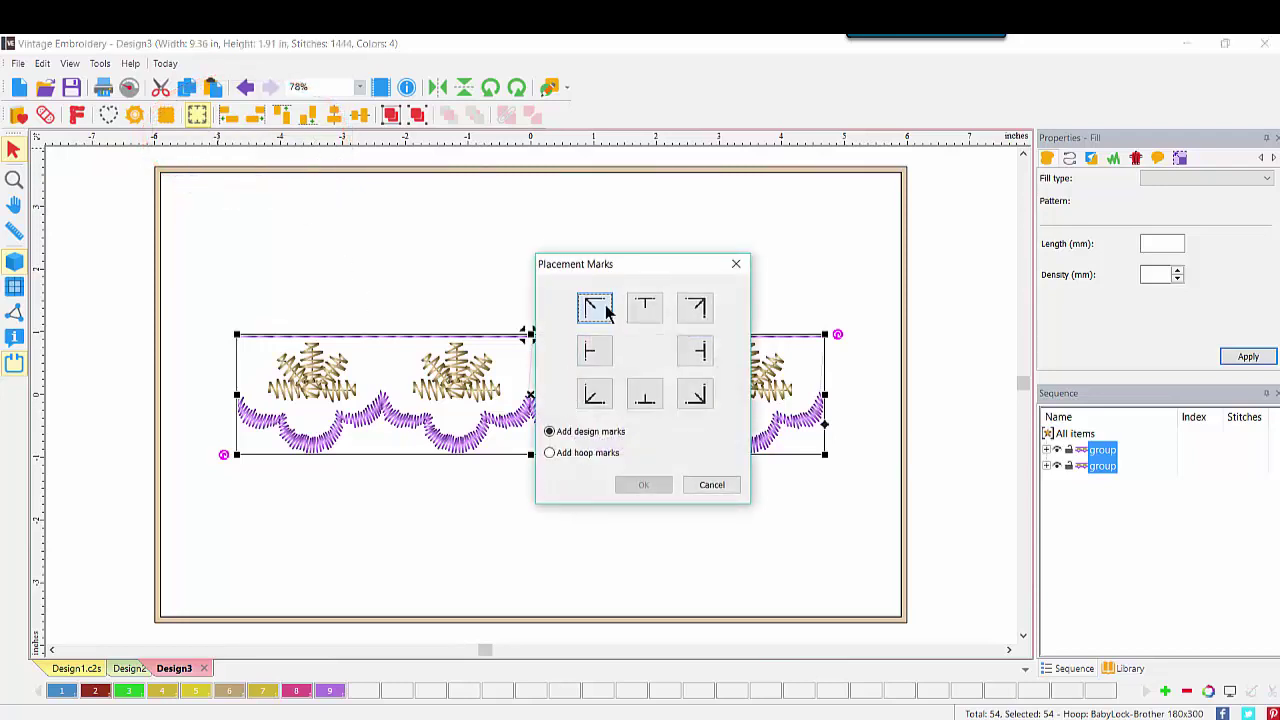
{"action": "left_click", "coordinate": [692, 308]}
{"action": "left_click", "coordinate": [595, 398]}
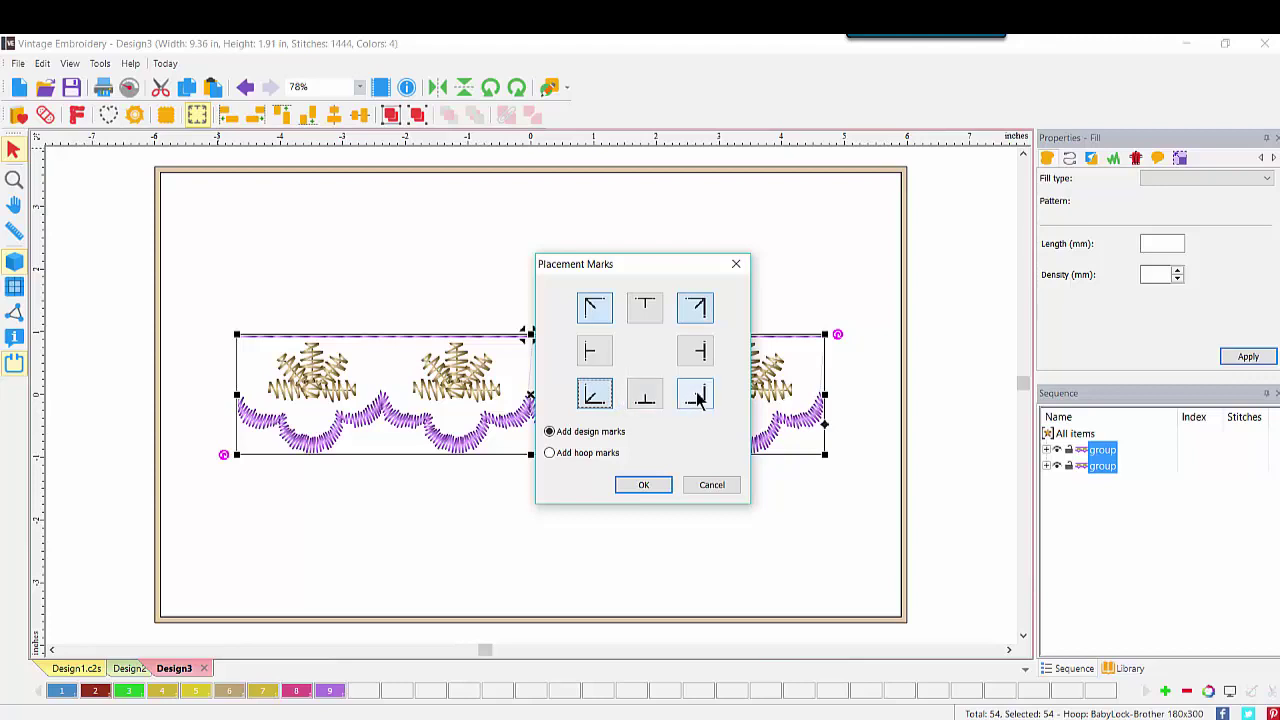
{"action": "left_click", "coordinate": [695, 397]}
{"action": "left_click", "coordinate": [640, 485]}
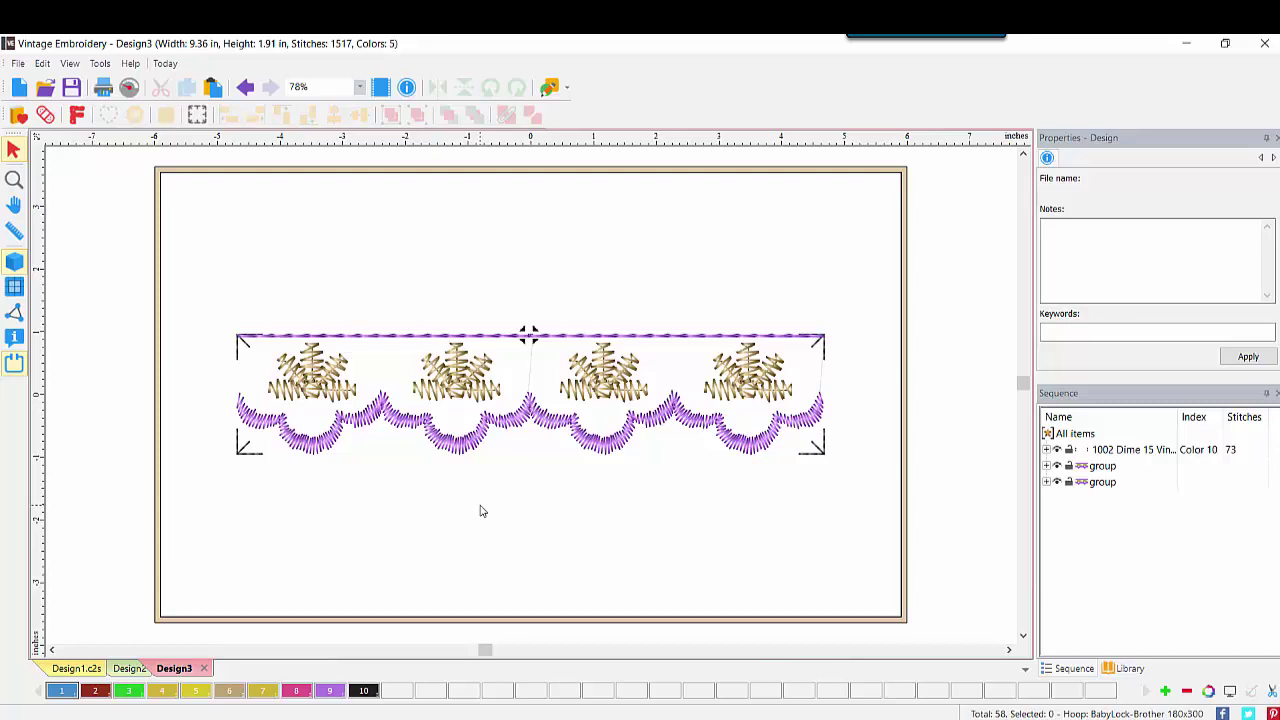
Load Obj_0001_Babycarriage from the Vintage Designs Objects library into a new Design4.
{"action": "left_click", "coordinate": [19, 88]}
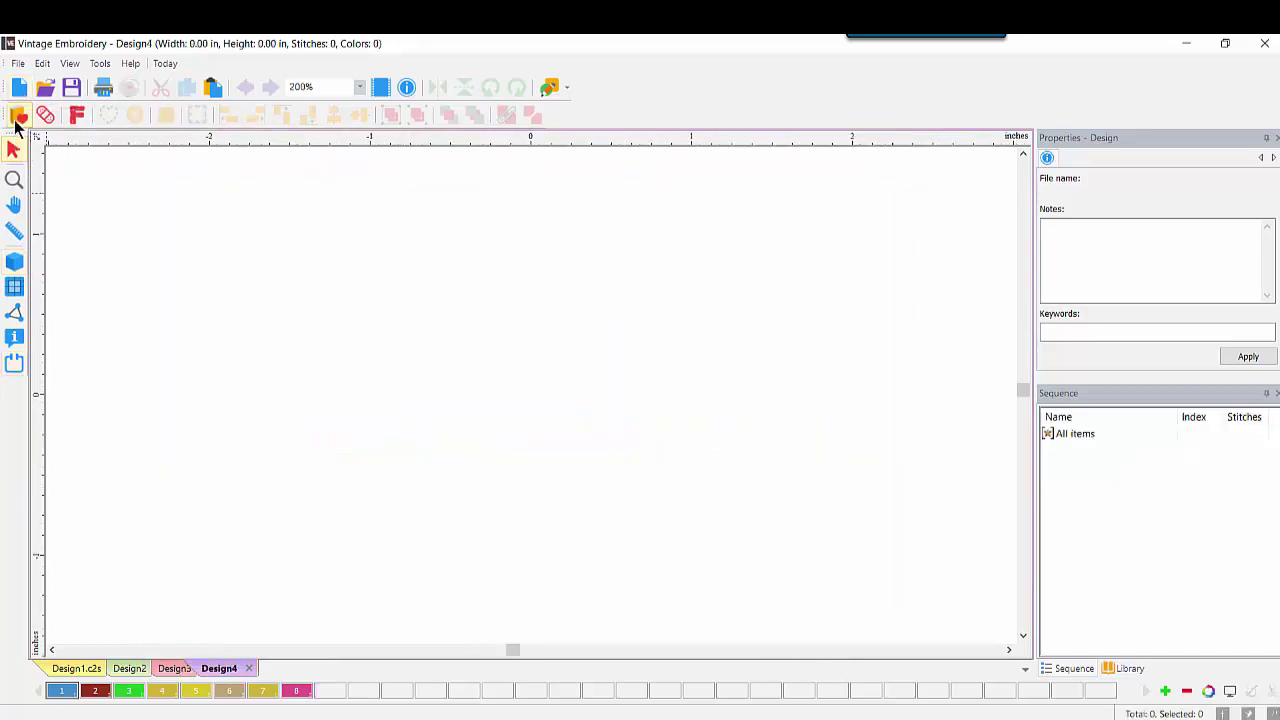
{"action": "left_click", "coordinate": [17, 117]}
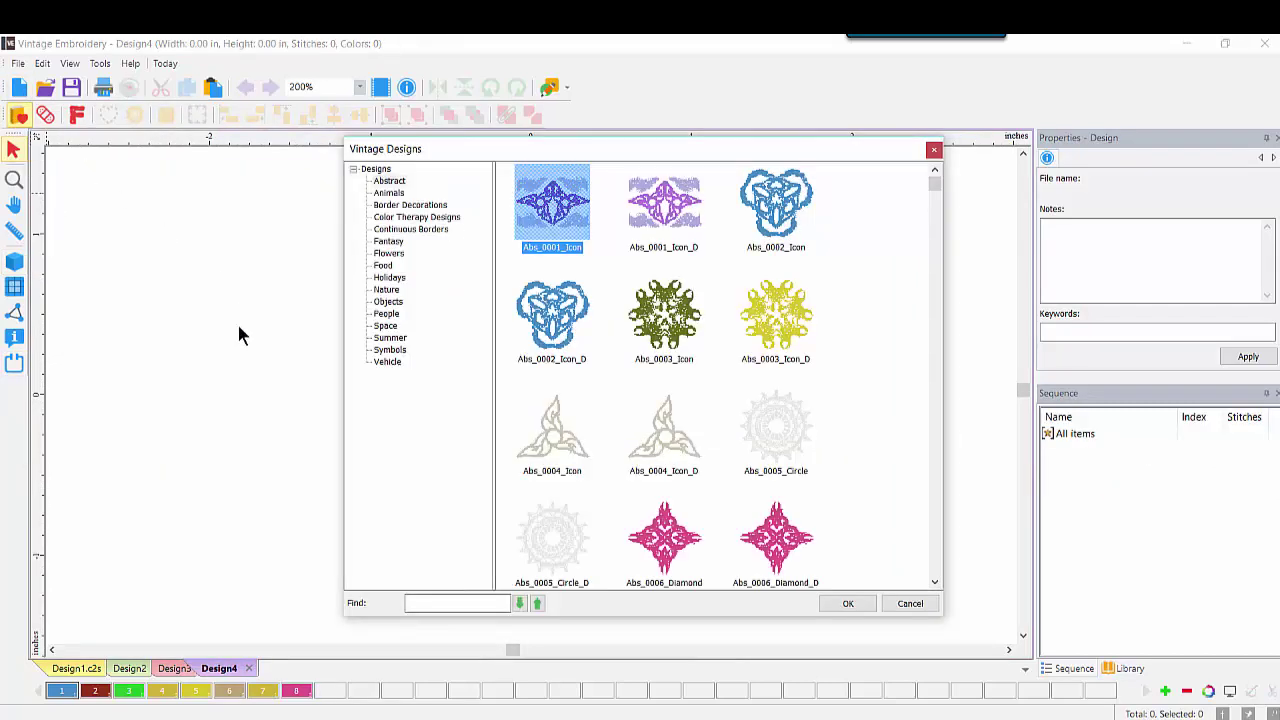
{"action": "left_click", "coordinate": [398, 302]}
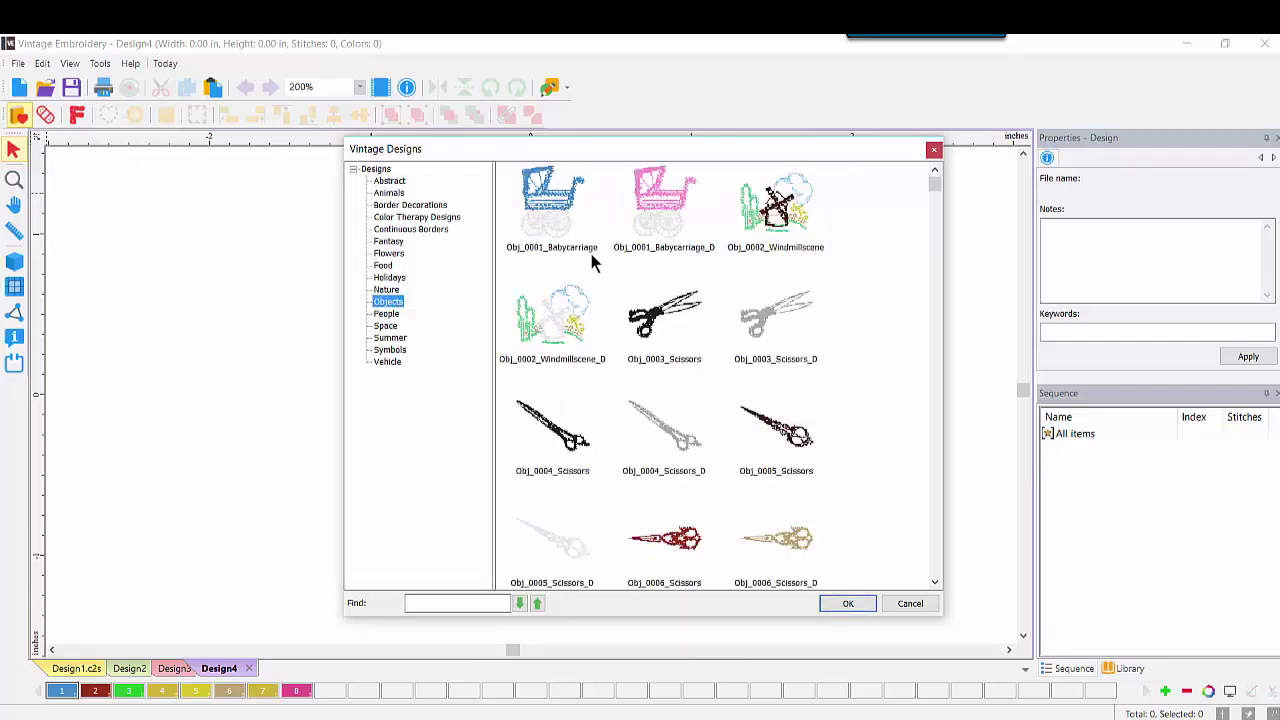
{"action": "double_click", "coordinate": [541, 204]}
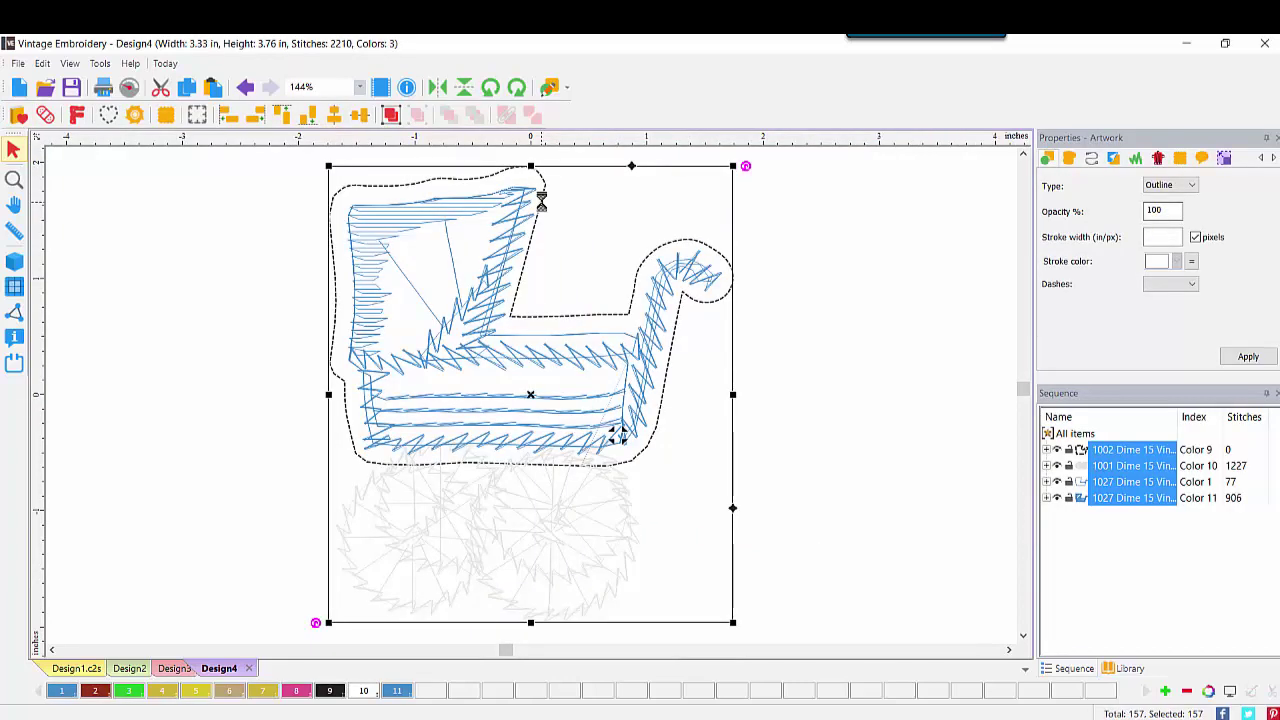
Expand the carriage's first sequence item (Color 9) and select its <Cut Line>.
{"action": "left_click", "coordinate": [1128, 456]}
{"action": "left_click", "coordinate": [1047, 450]}
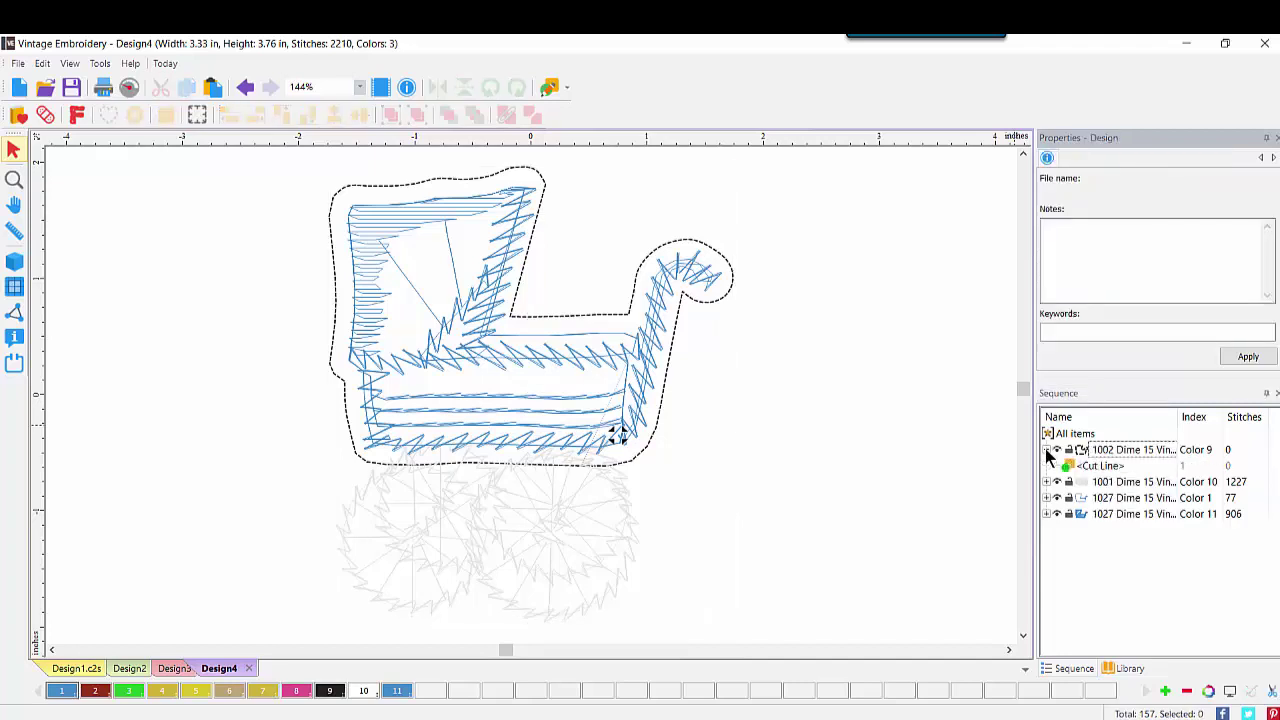
{"action": "left_click", "coordinate": [1097, 467]}
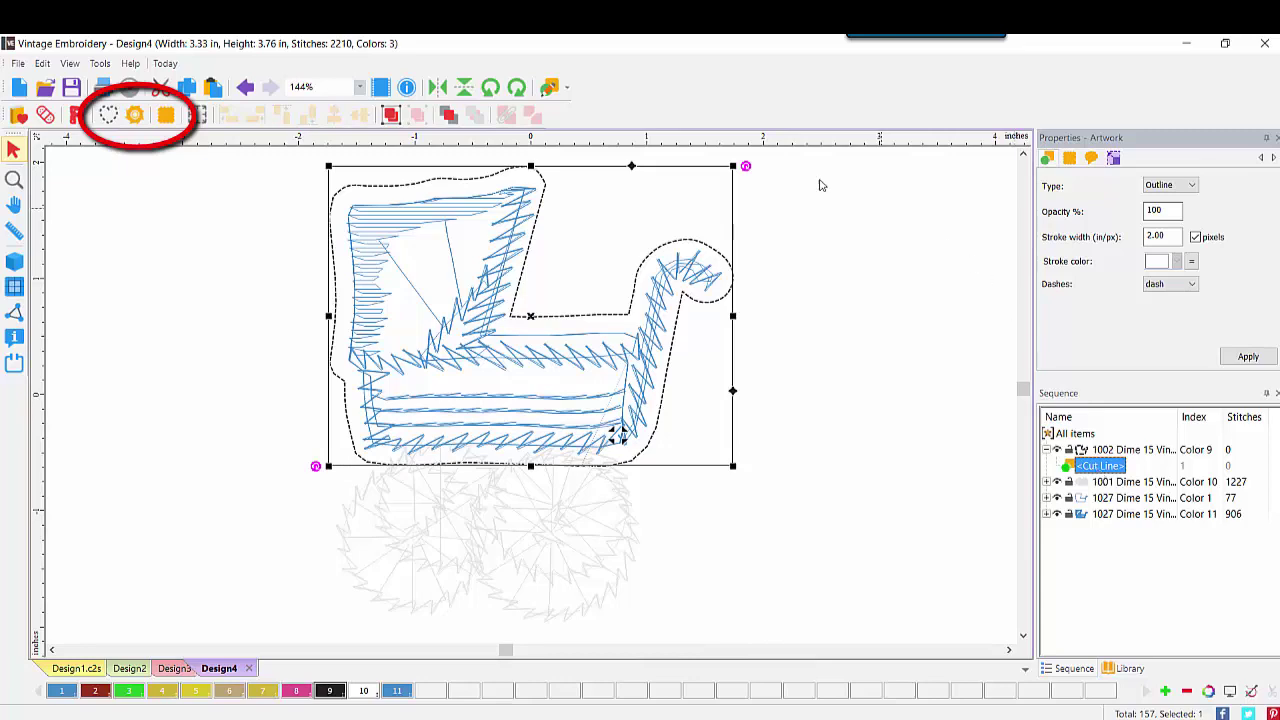
Open the Cutter dialog to lay out the carriage's 7.6-inch cut line.
{"action": "left_click", "coordinate": [135, 118]}
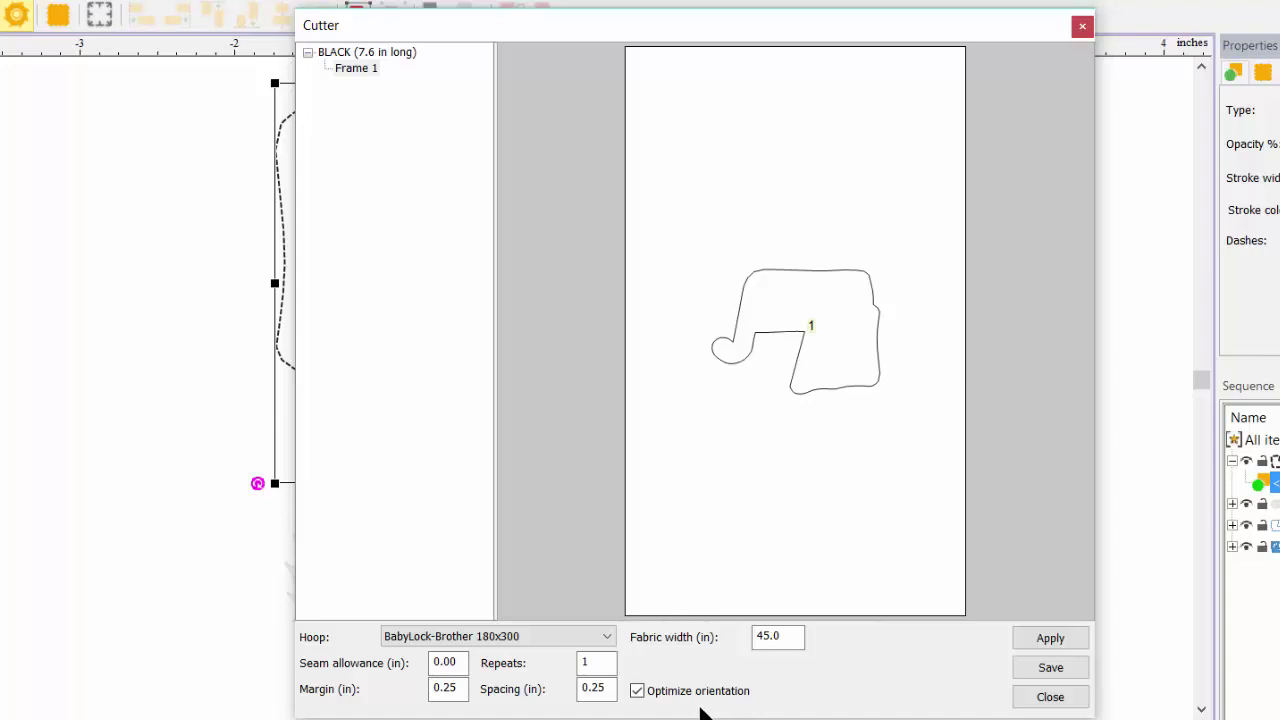
Turn off Optimize orientation and switch the cutter hoop to Silhouette 12x12.
{"action": "left_click", "coordinate": [642, 690]}
{"action": "left_click", "coordinate": [644, 690]}
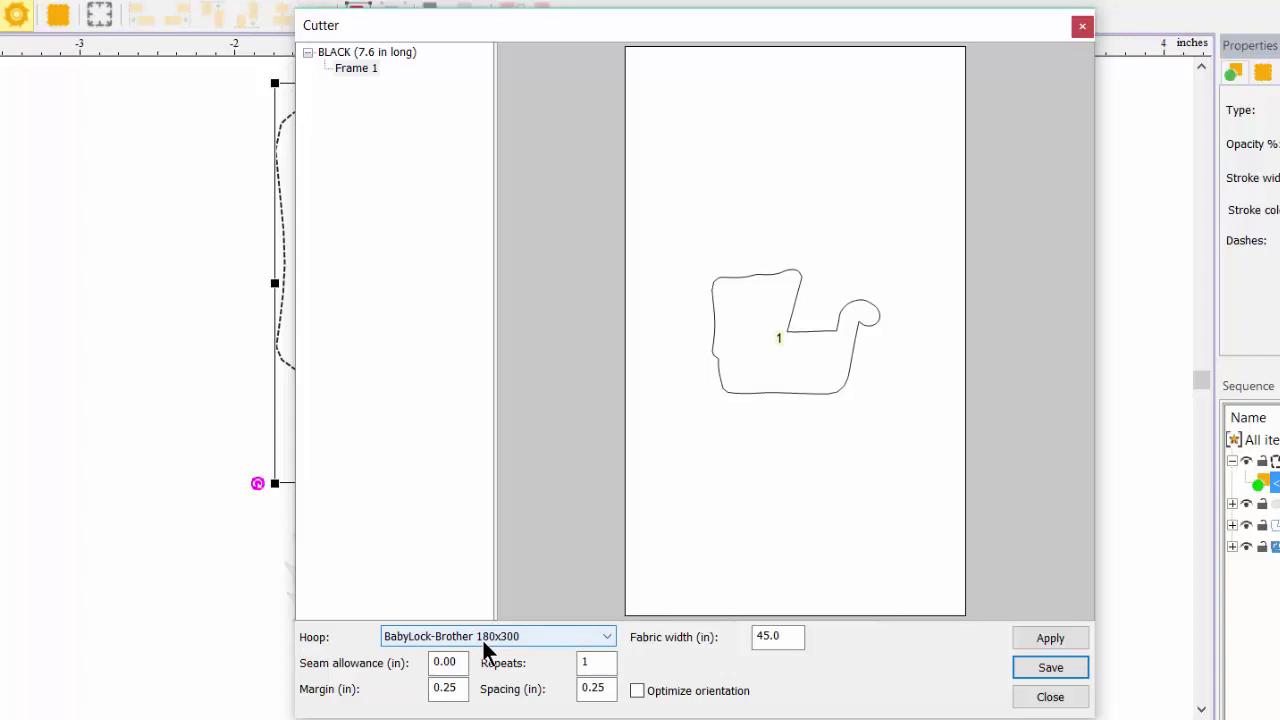
{"action": "left_click", "coordinate": [603, 634]}
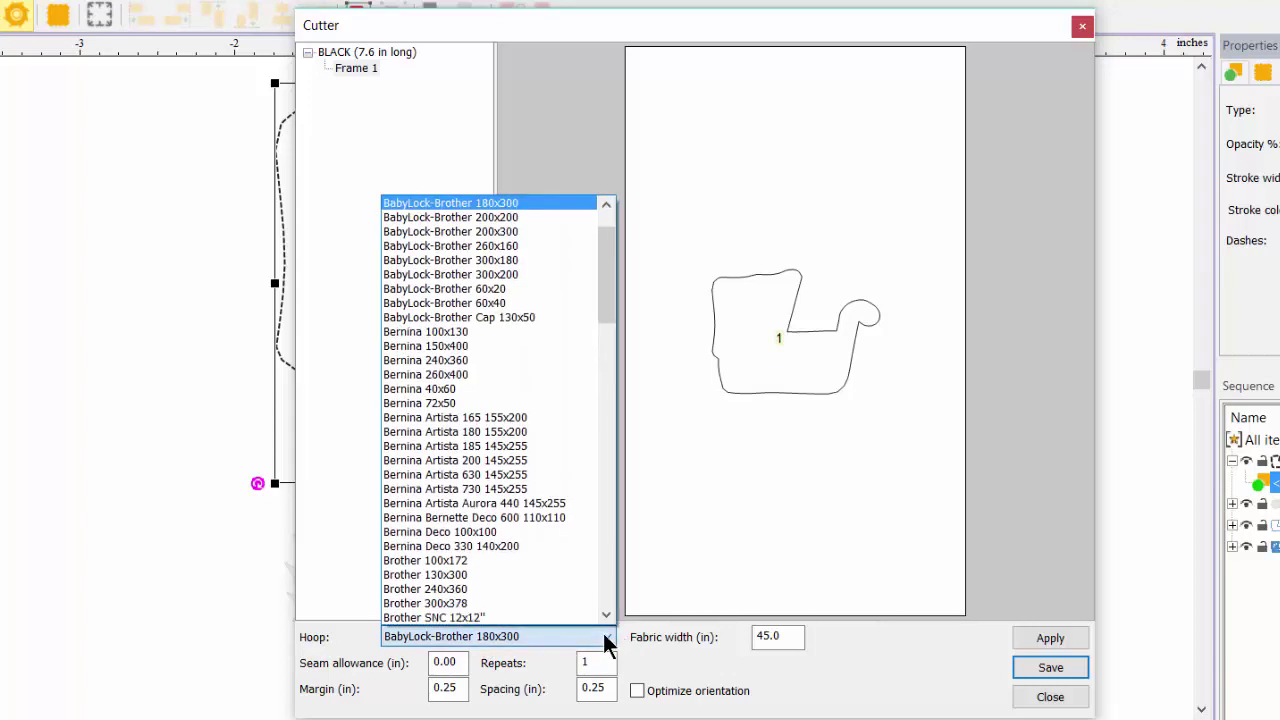
{"action": "scroll", "coordinate": [608, 280], "scroll_direction": "up", "scroll_amount": 2}
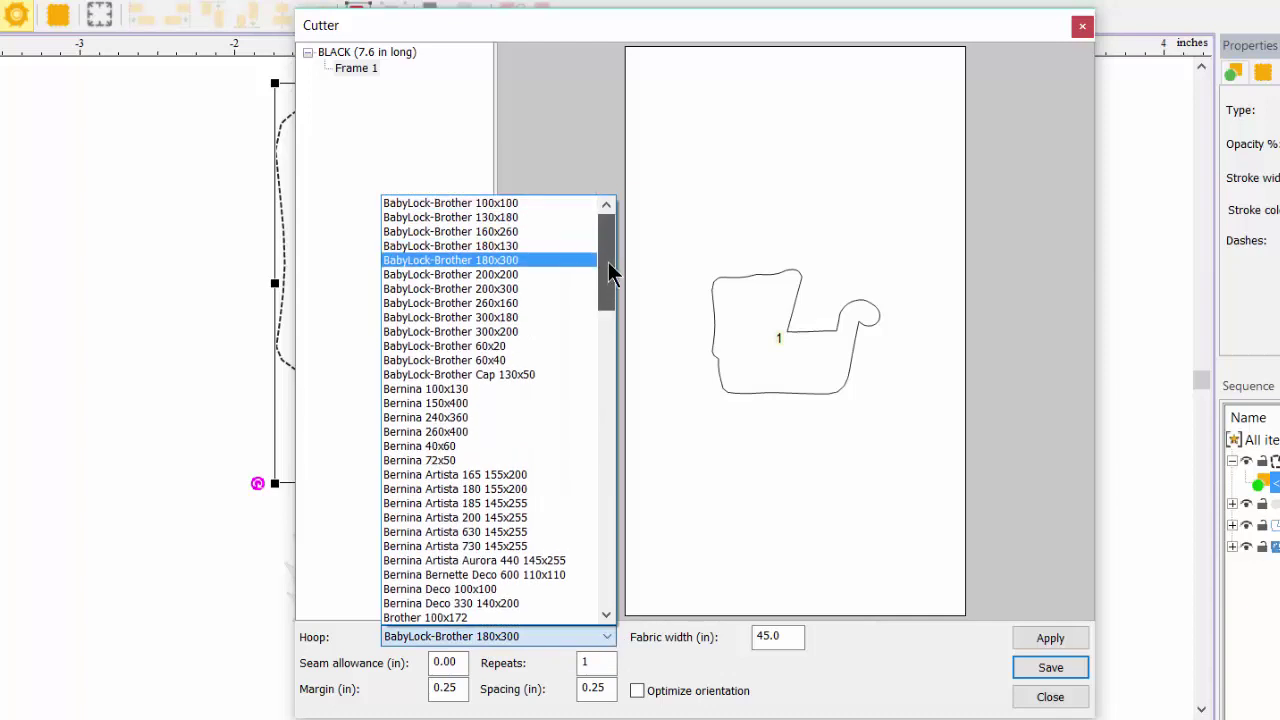
{"action": "left_click_drag", "start_coordinate": [608, 263], "coordinate": [608, 527]}
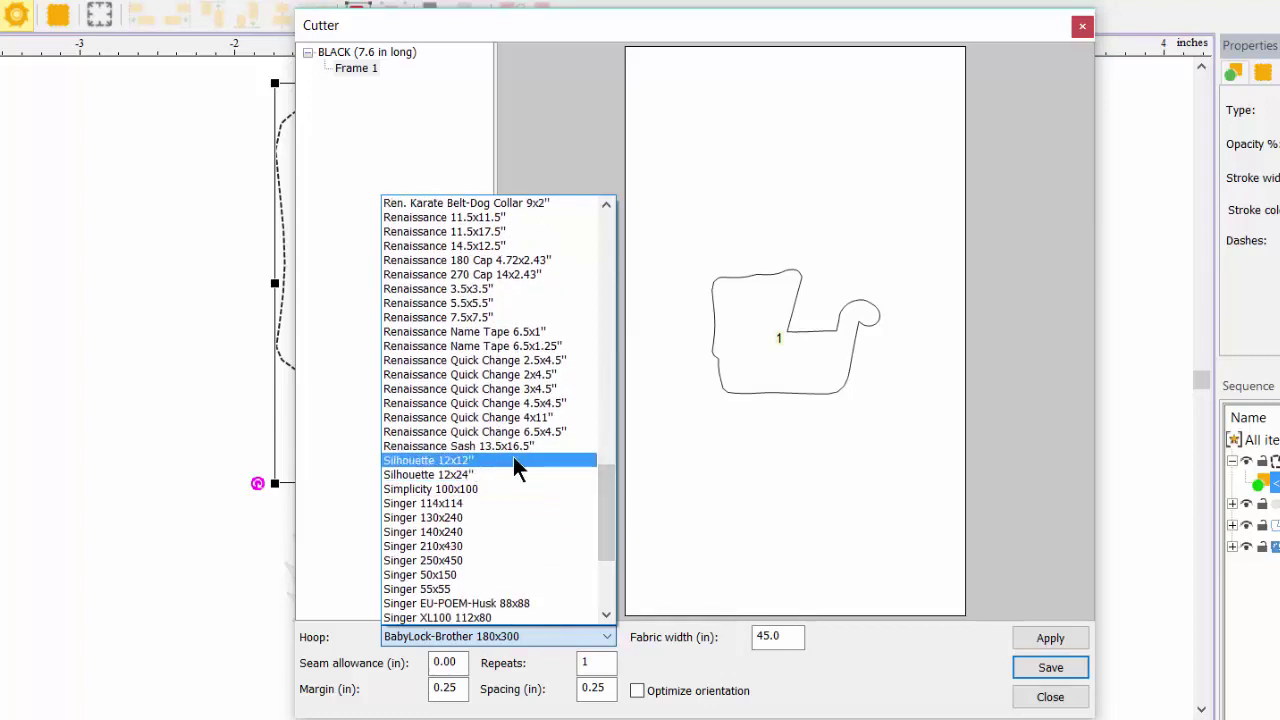
{"action": "left_click", "coordinate": [457, 455]}
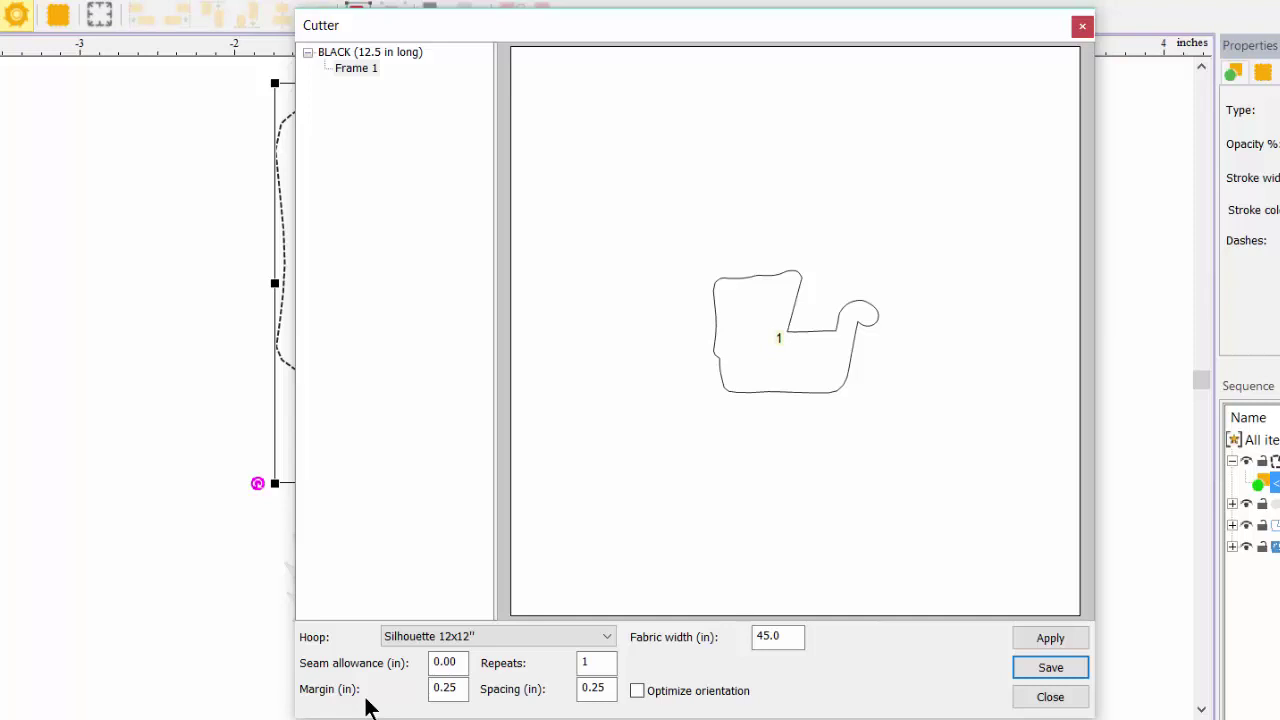
Set the cutter layout to 10 repeats of the carriage and apply.
{"action": "double_click", "coordinate": [583, 663]}
{"action": "type", "text": "2"}
{"action": "double_click", "coordinate": [588, 663]}
{"action": "type", "text": "1"}
{"action": "double_click", "coordinate": [588, 663]}
{"action": "type", "text": "10"}
{"action": "left_click", "coordinate": [1042, 644]}
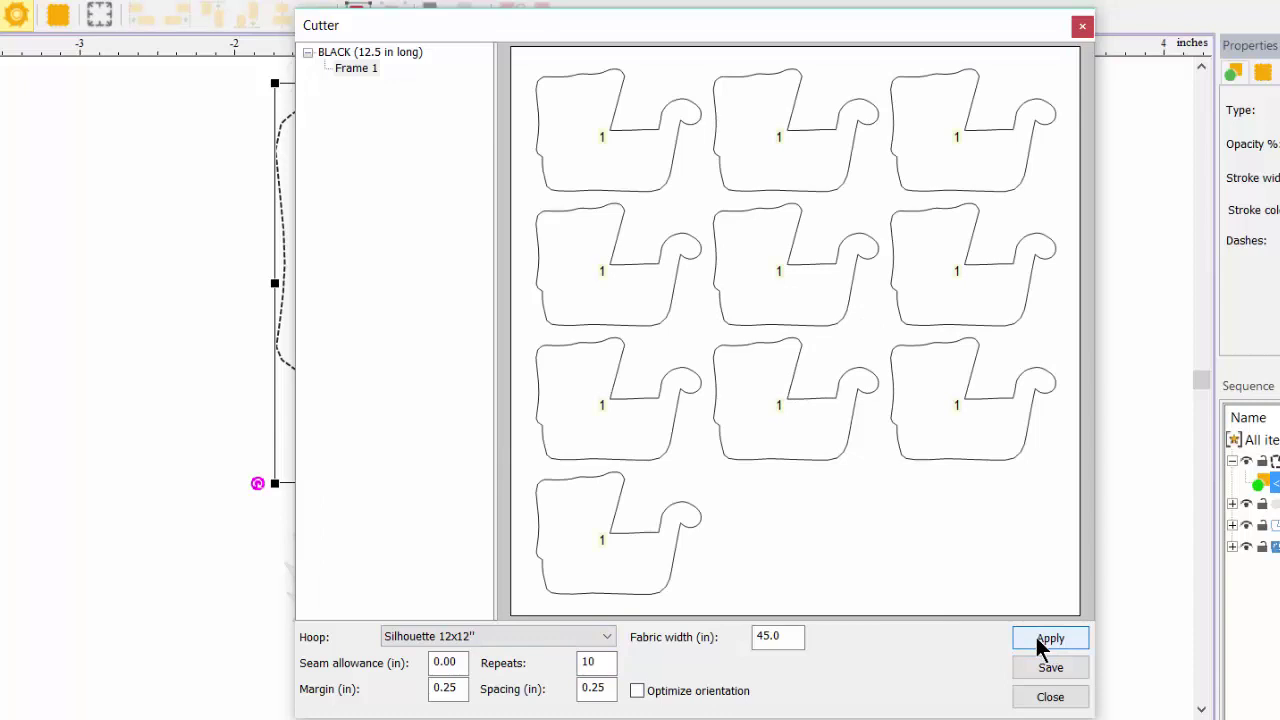
Raise repeats to 15 and view the three carriages placed on Frame 2.
{"action": "left_click", "coordinate": [592, 664]}
{"action": "type", "text": "5"}
{"action": "left_click", "coordinate": [1047, 641]}
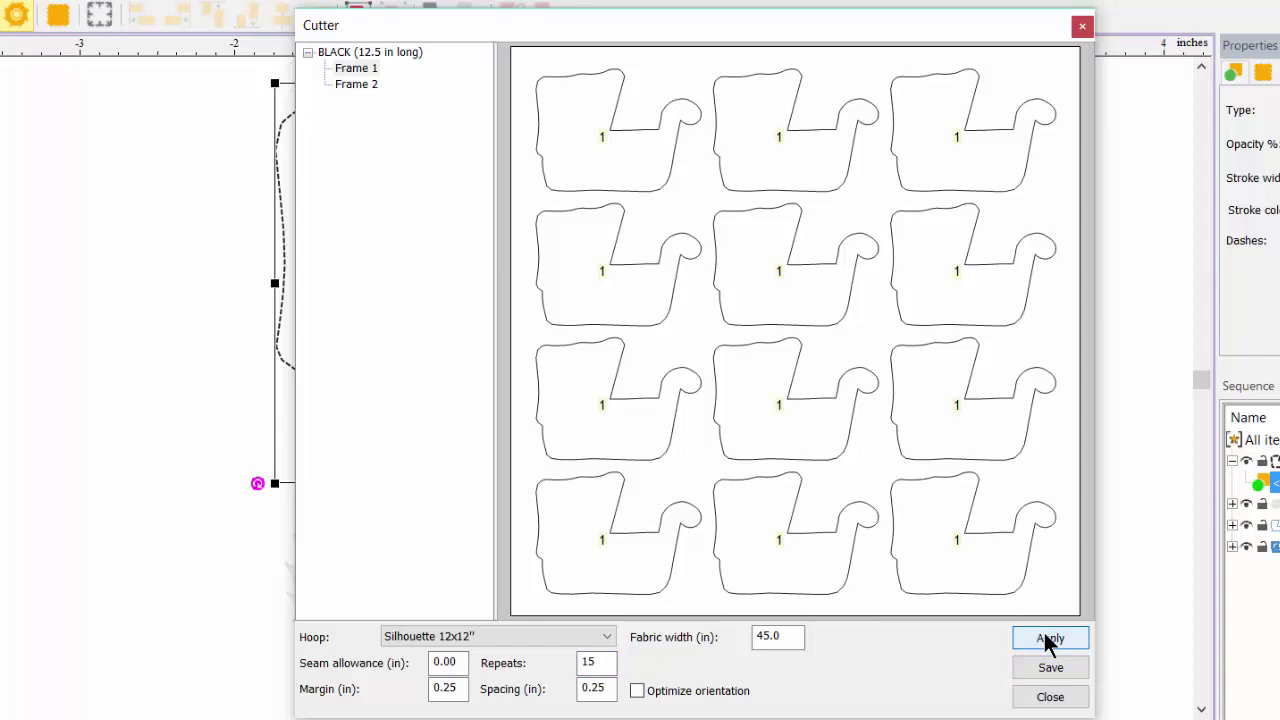
{"action": "left_click", "coordinate": [360, 84]}
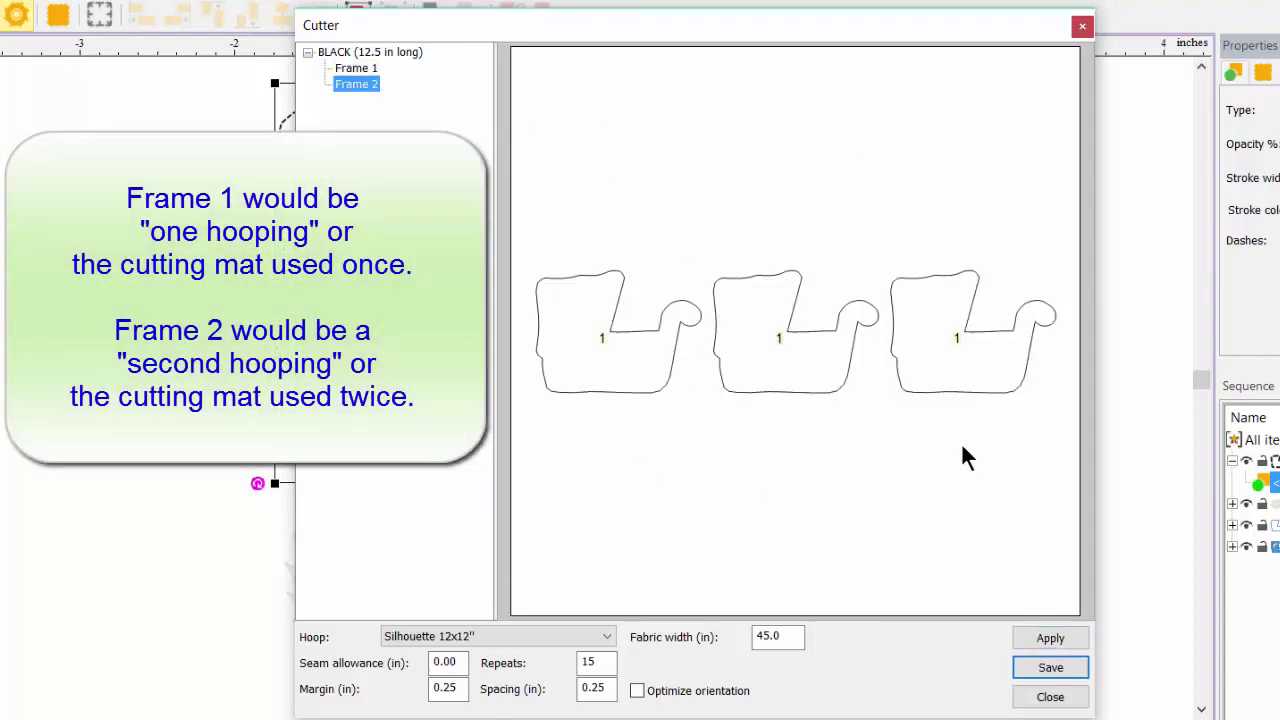
Reset the cutter layout to 10 repeats and apply.
{"action": "left_click_drag", "start_coordinate": [594, 662], "coordinate": [532, 648]}
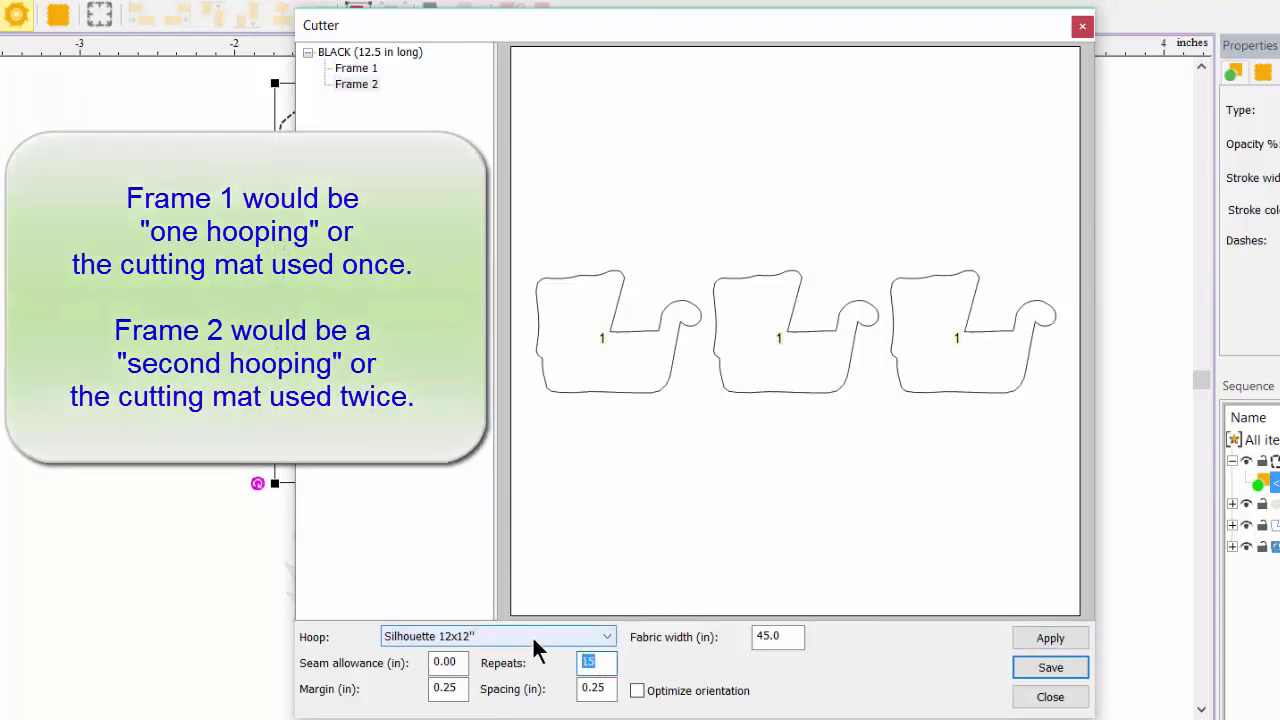
{"action": "type", "text": "10"}
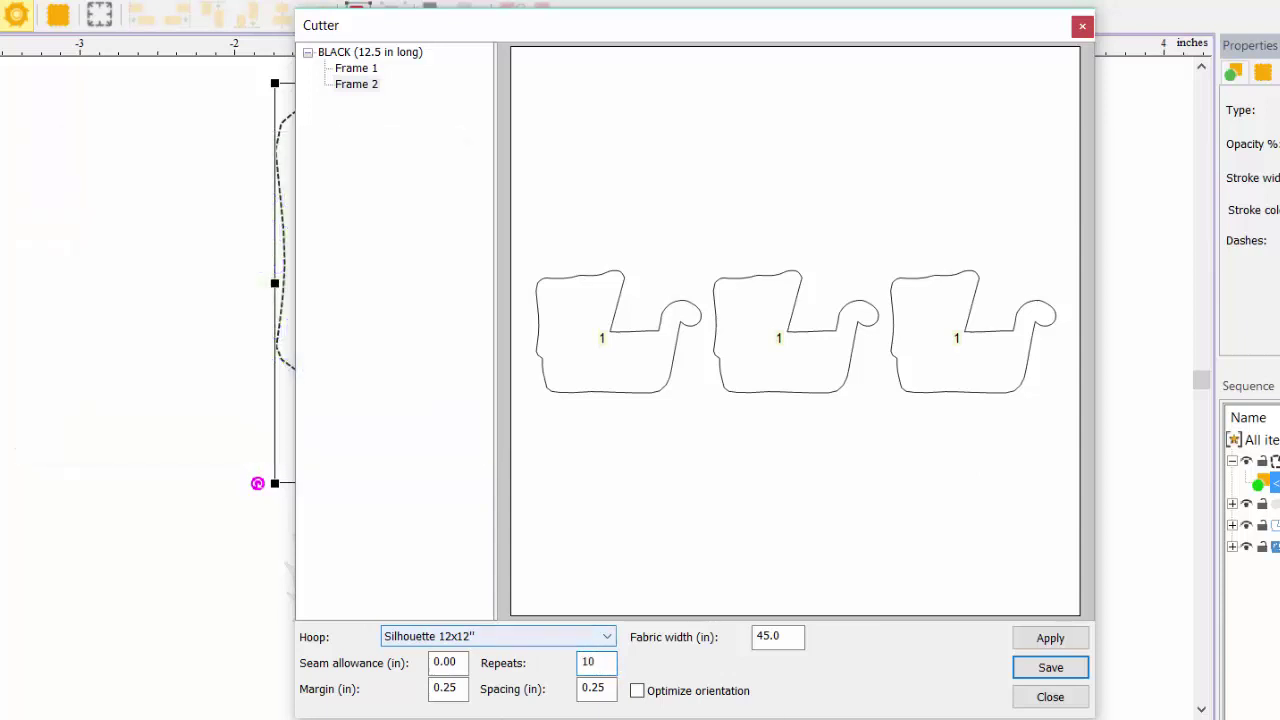
{"action": "left_click", "coordinate": [1056, 635]}
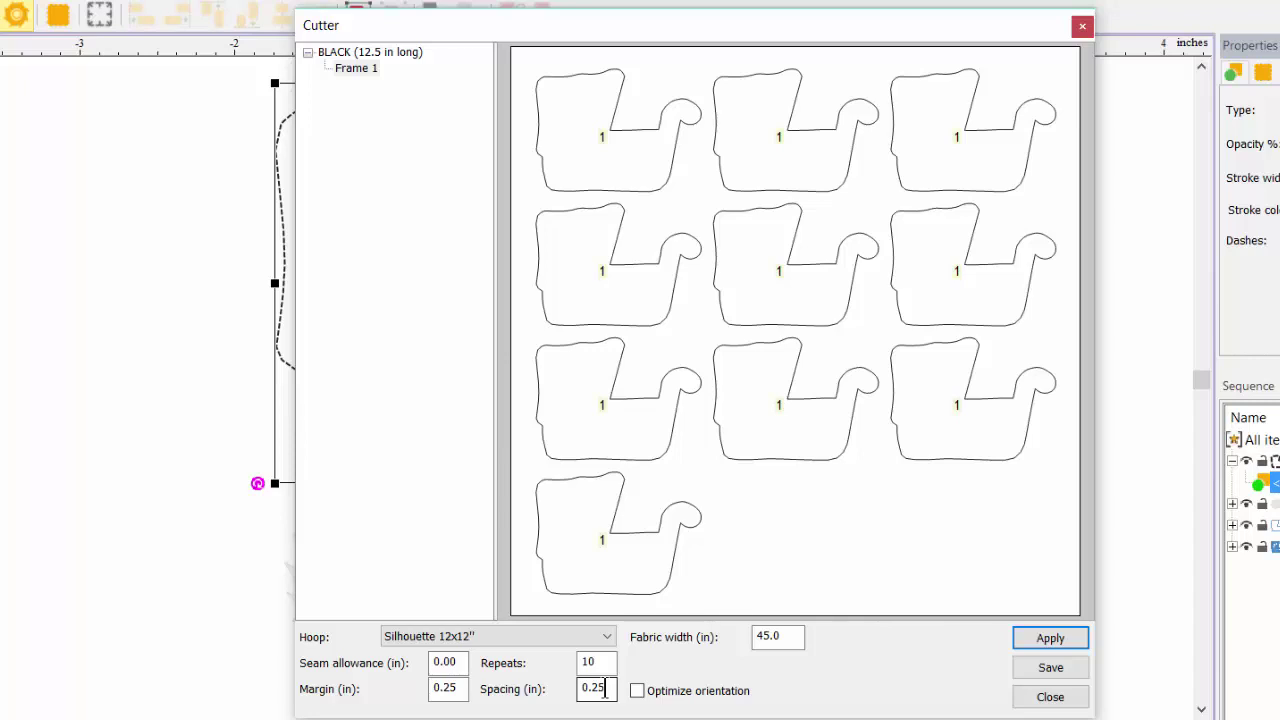
Apply 0.75 in spacing, review Frames 2 and 1, and save the layout.
{"action": "double_click", "coordinate": [600, 690]}
{"action": "type", "text": ".75"}
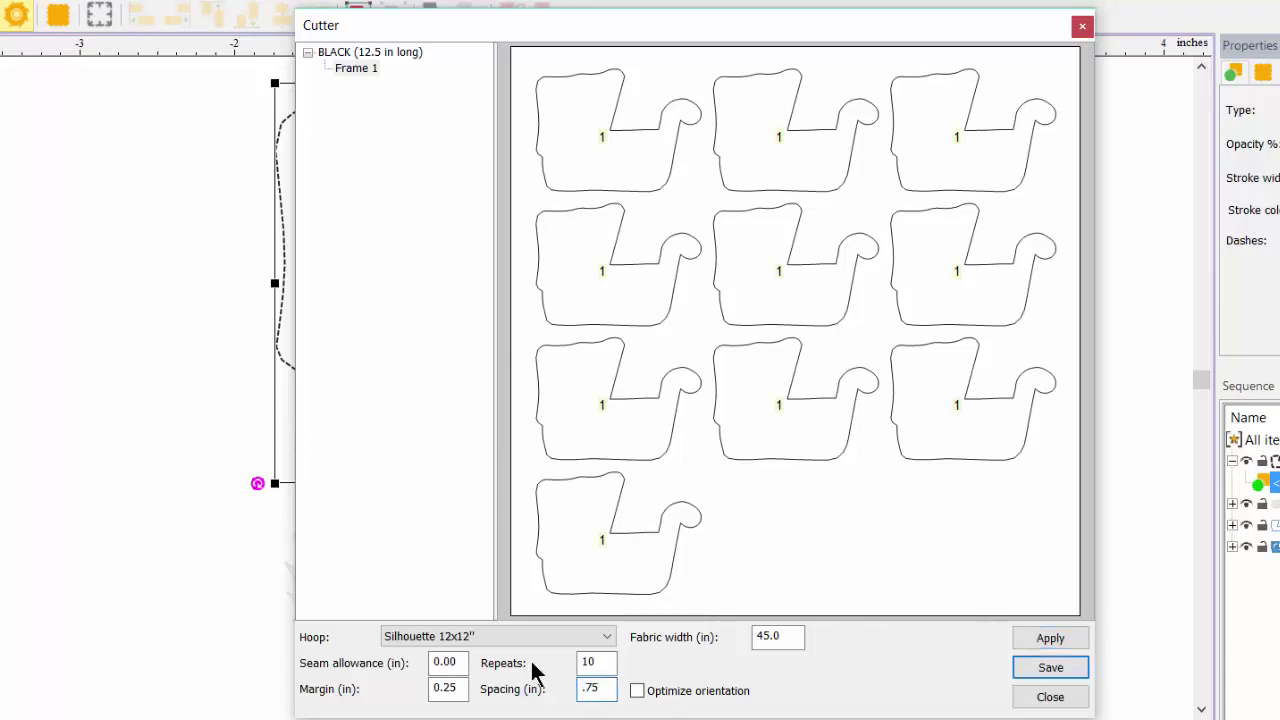
{"action": "left_click", "coordinate": [1079, 639]}
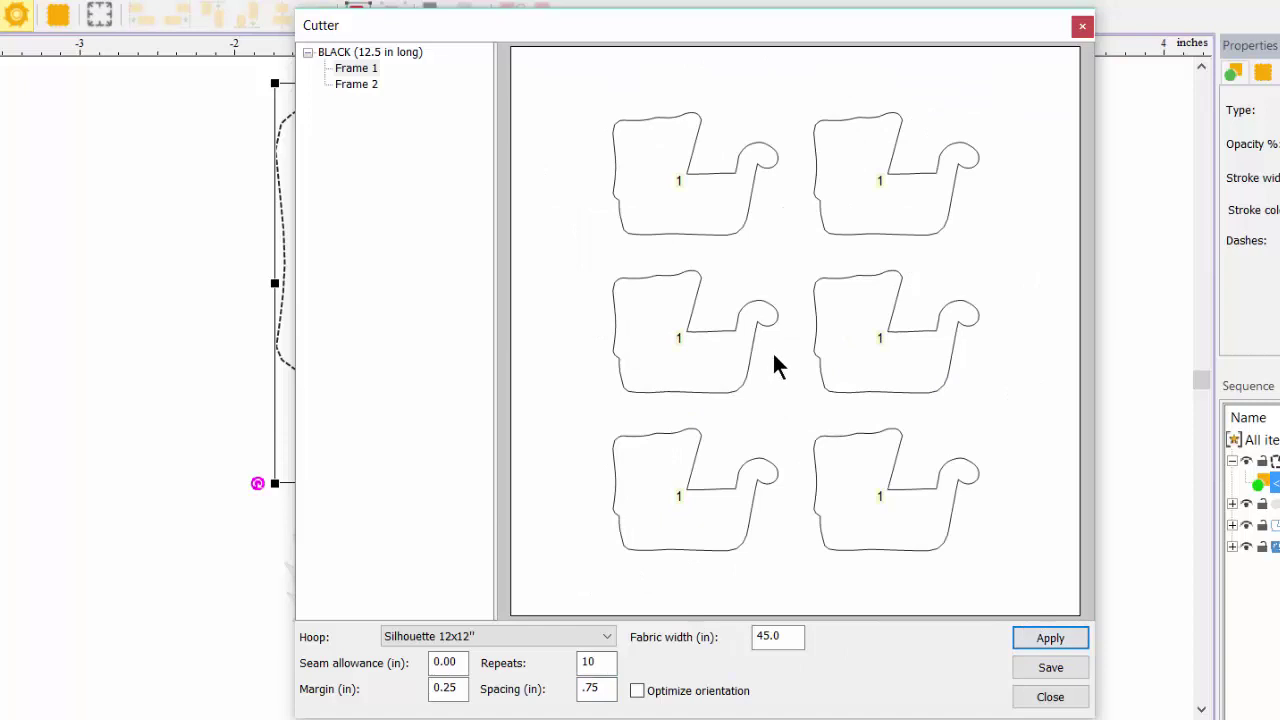
{"action": "left_click", "coordinate": [365, 88]}
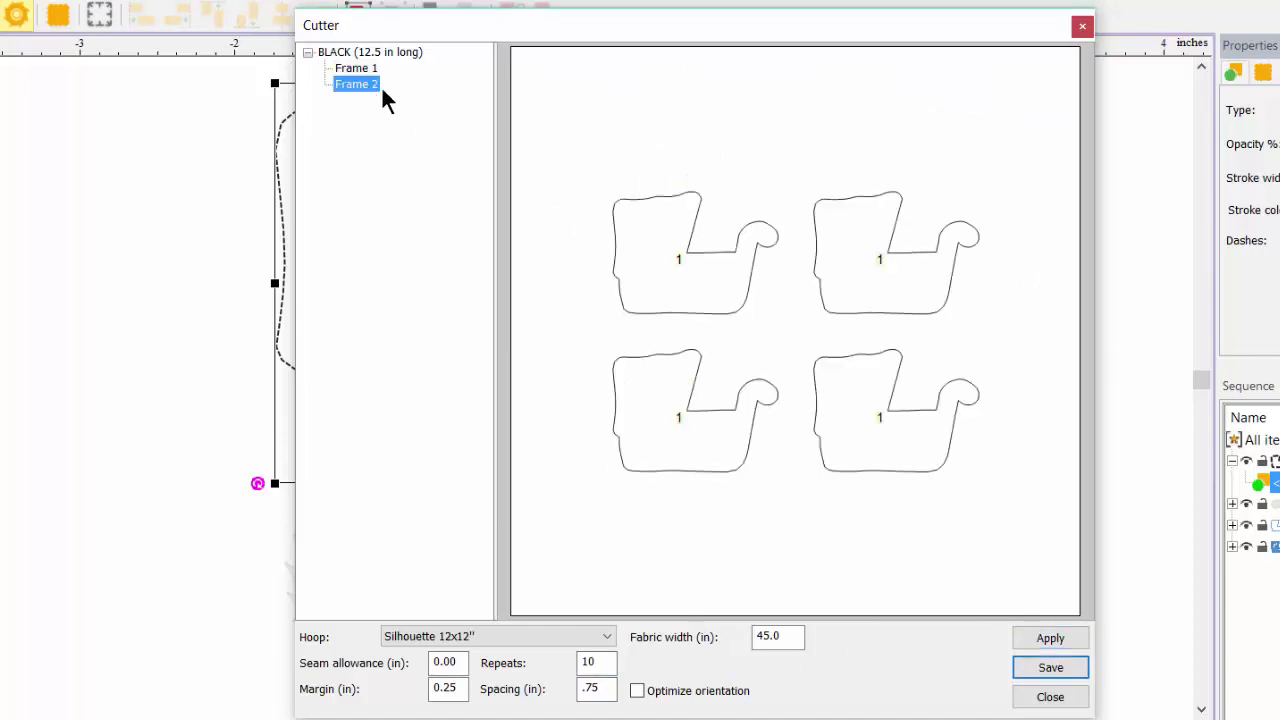
{"action": "left_click", "coordinate": [368, 70]}
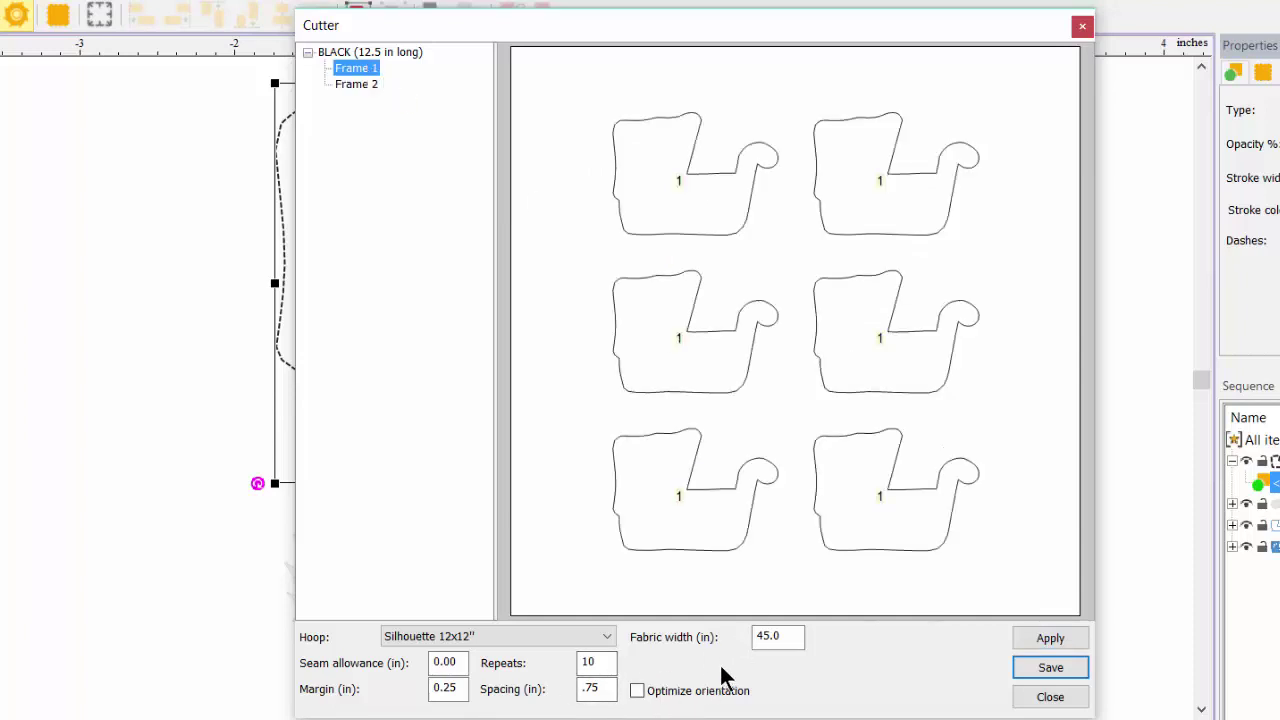
{"action": "left_click", "coordinate": [1050, 668]}
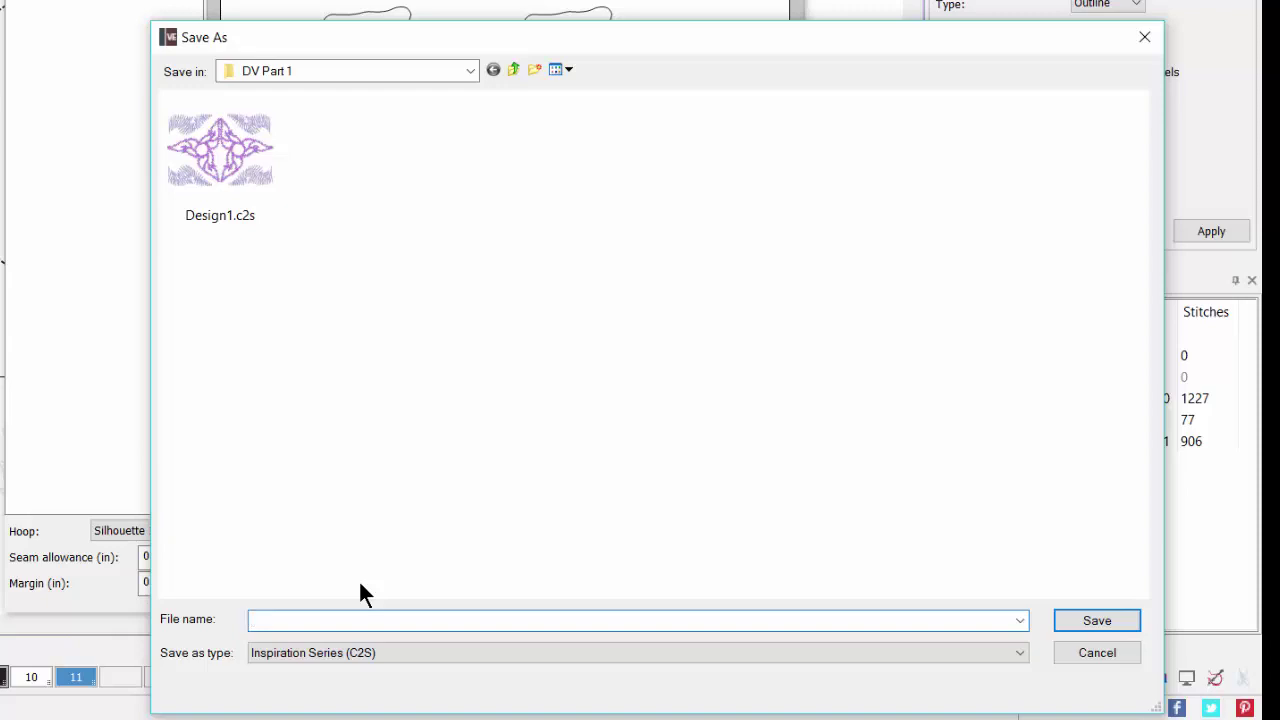
Name the cutter file 'app cutter play' and choose the Scalable Vector Graphics (SVG) type.
{"action": "type", "text": "app cutter play"}
{"action": "left_click", "coordinate": [387, 650]}
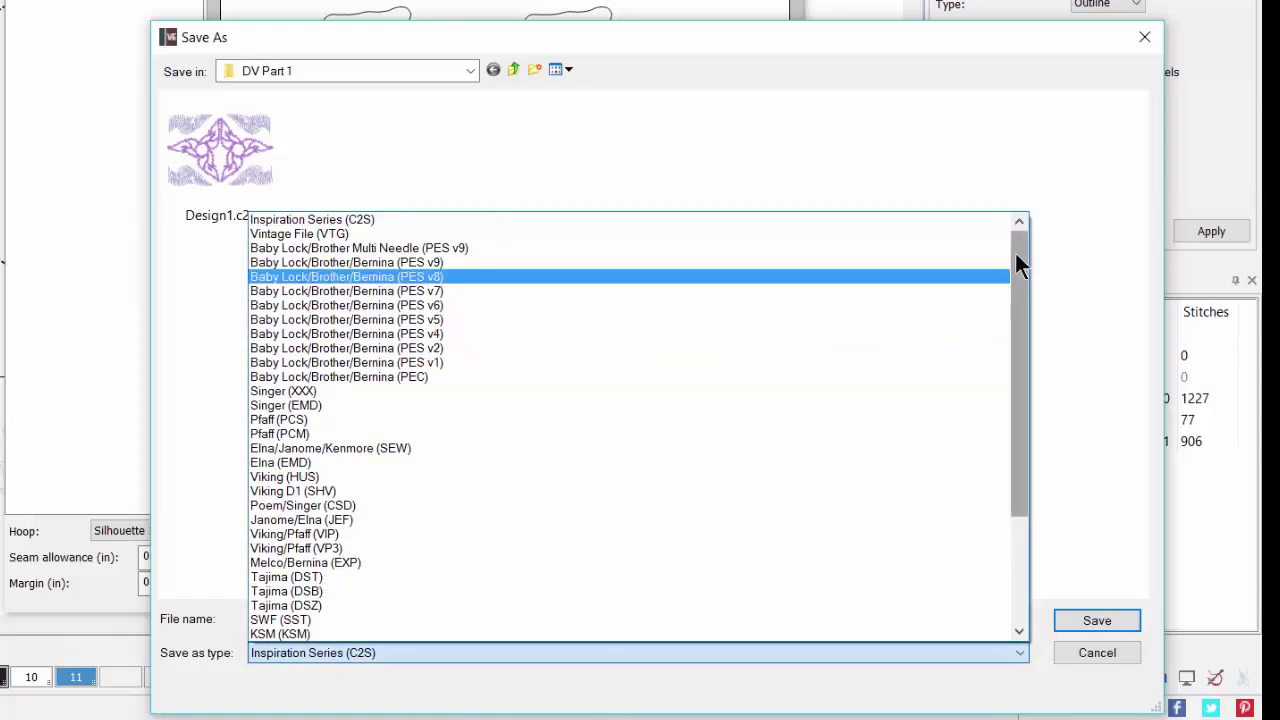
{"action": "left_click_drag", "start_coordinate": [1018, 277], "coordinate": [700, 472]}
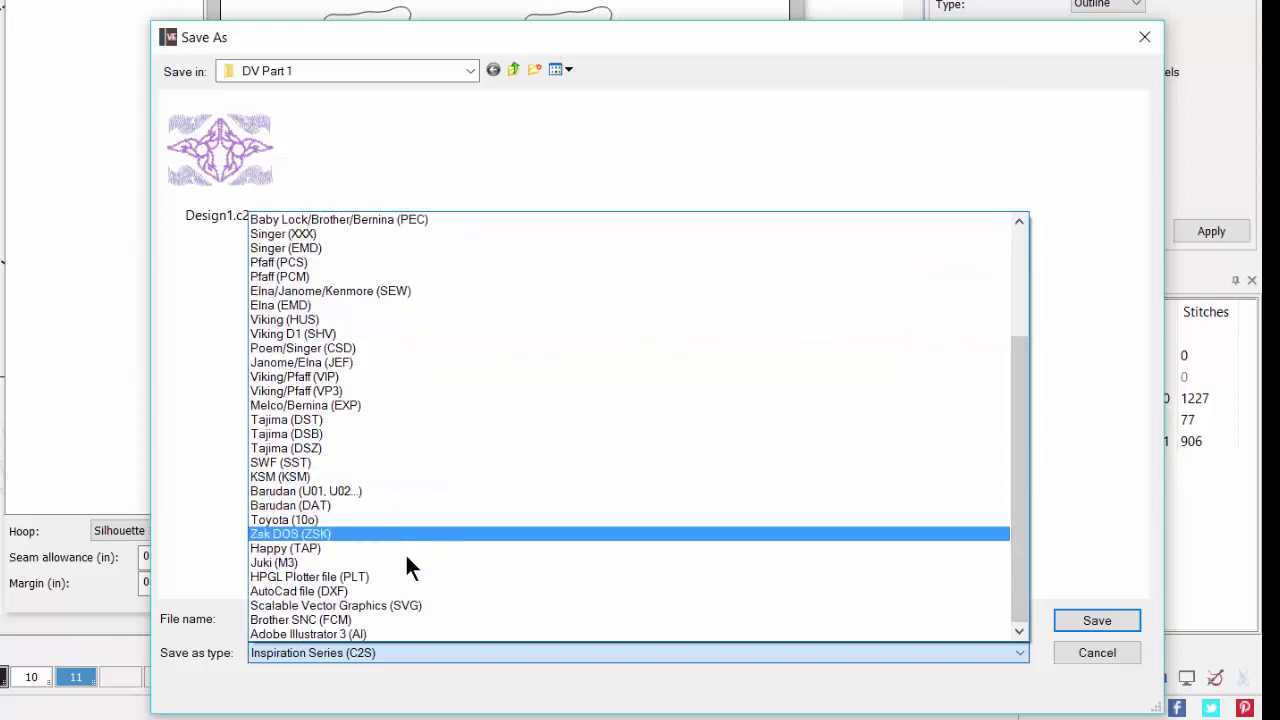
{"action": "left_click", "coordinate": [437, 605]}
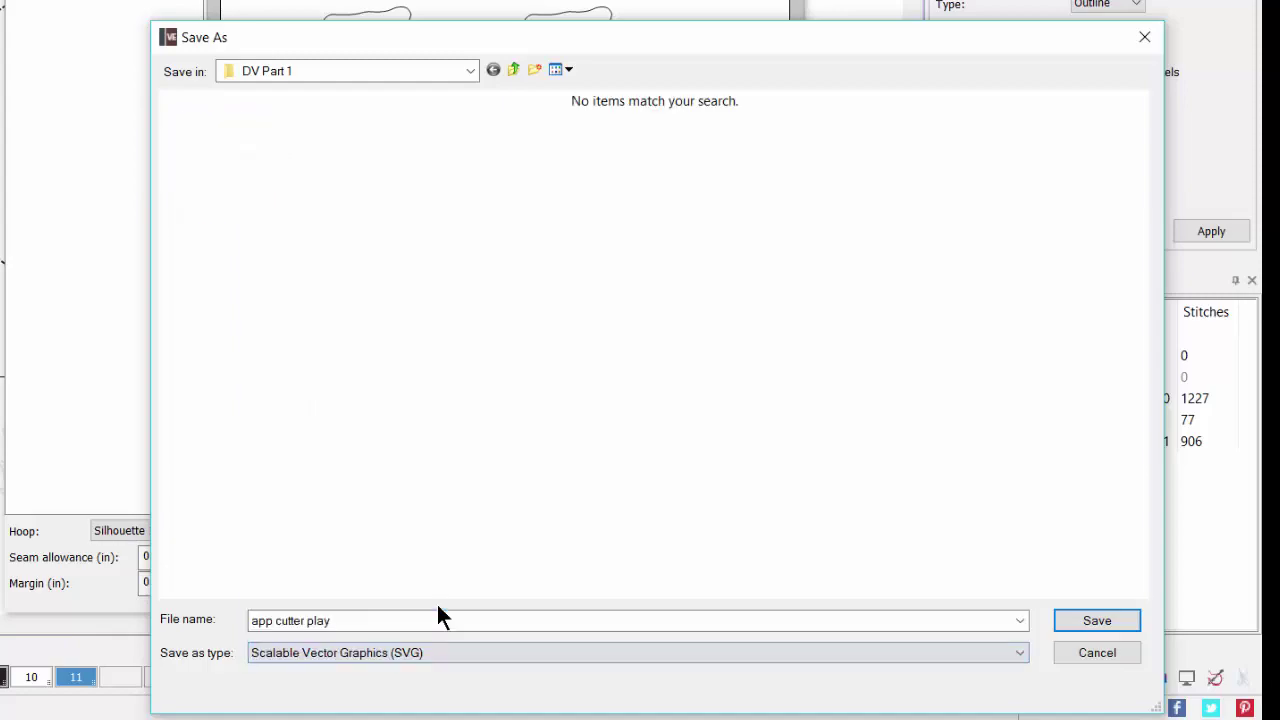
Save the SVG cut files and bring Silhouette Studio to the front.
{"action": "left_click", "coordinate": [1100, 624]}
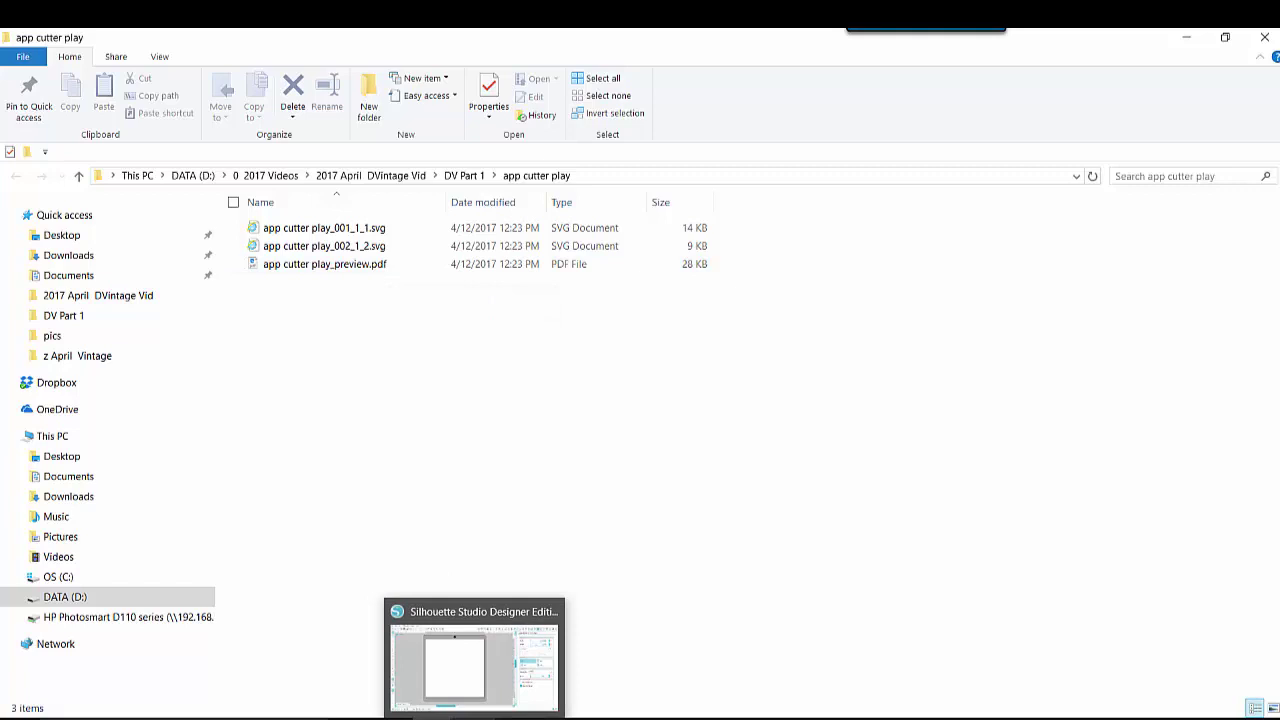
{"action": "left_click", "coordinate": [457, 705]}
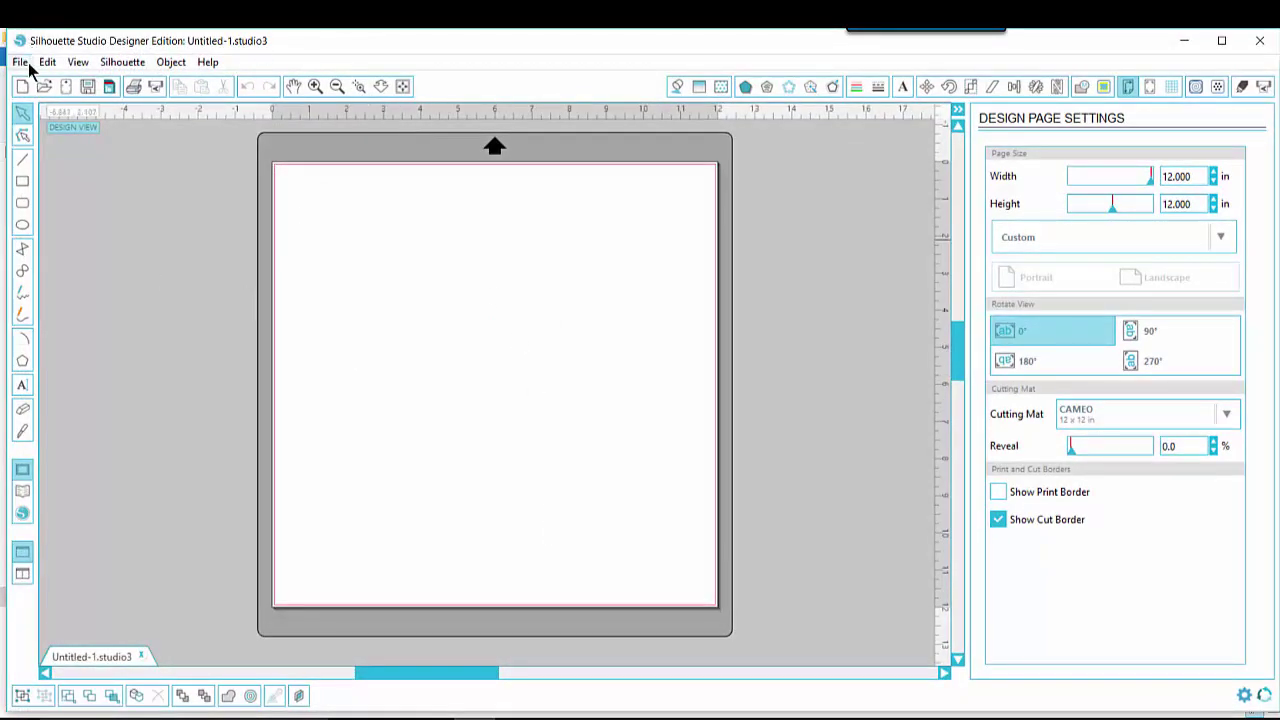
Open the first SVG from DATA (D:) > ... > DV Part 1 > app cutter play in Silhouette Studio.
{"action": "left_click", "coordinate": [20, 62]}
{"action": "left_click", "coordinate": [50, 95]}
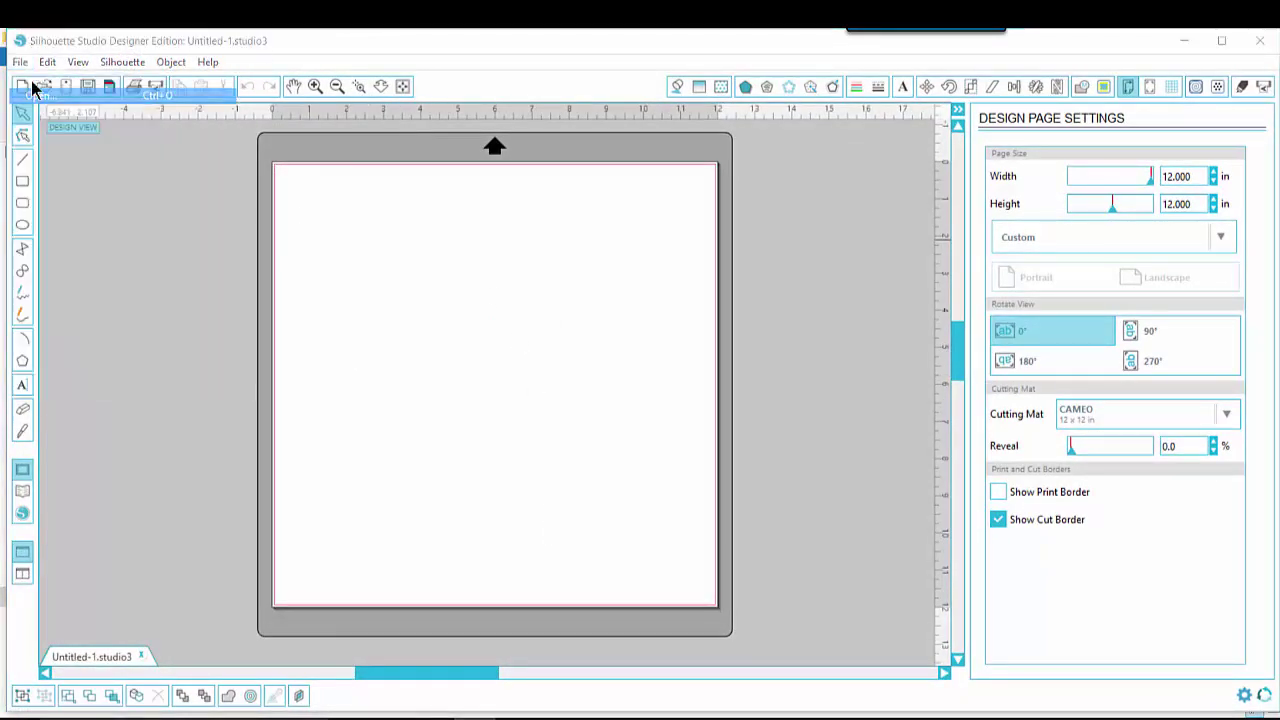
{"action": "left_click", "coordinate": [250, 111]}
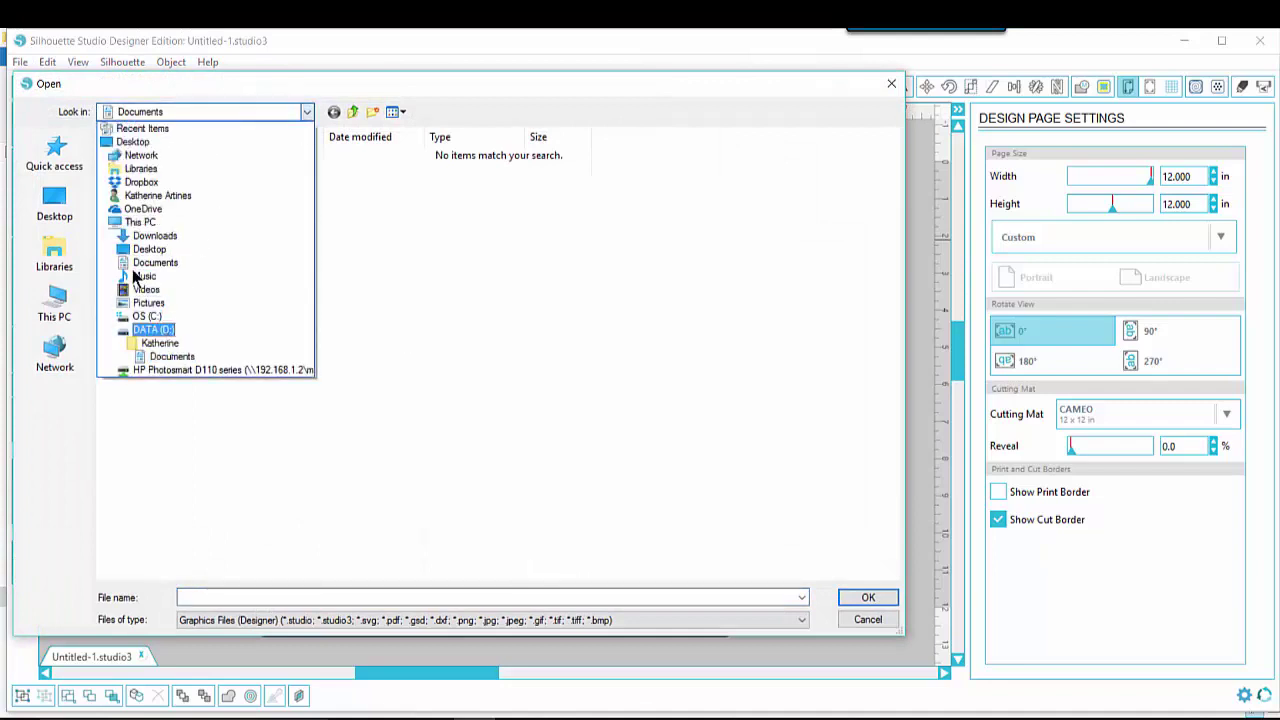
{"action": "left_click", "coordinate": [153, 329]}
{"action": "double_click", "coordinate": [160, 187]}
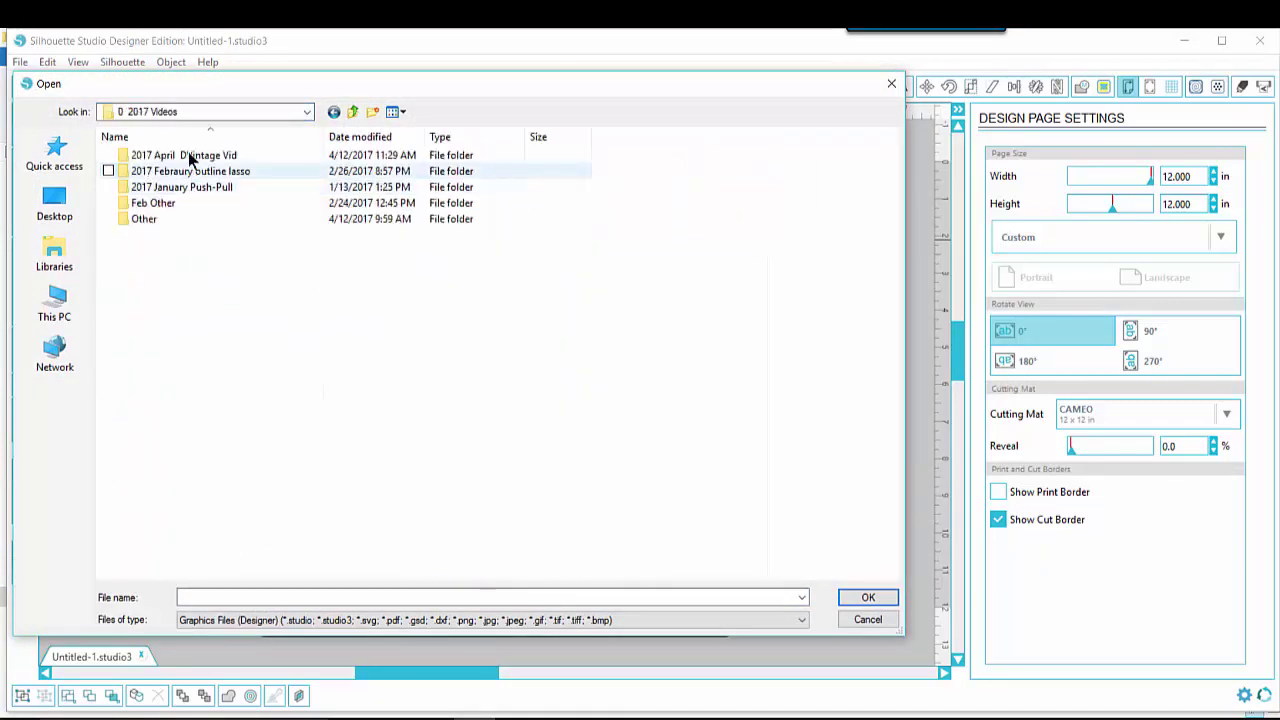
{"action": "double_click", "coordinate": [192, 155]}
{"action": "double_click", "coordinate": [192, 152]}
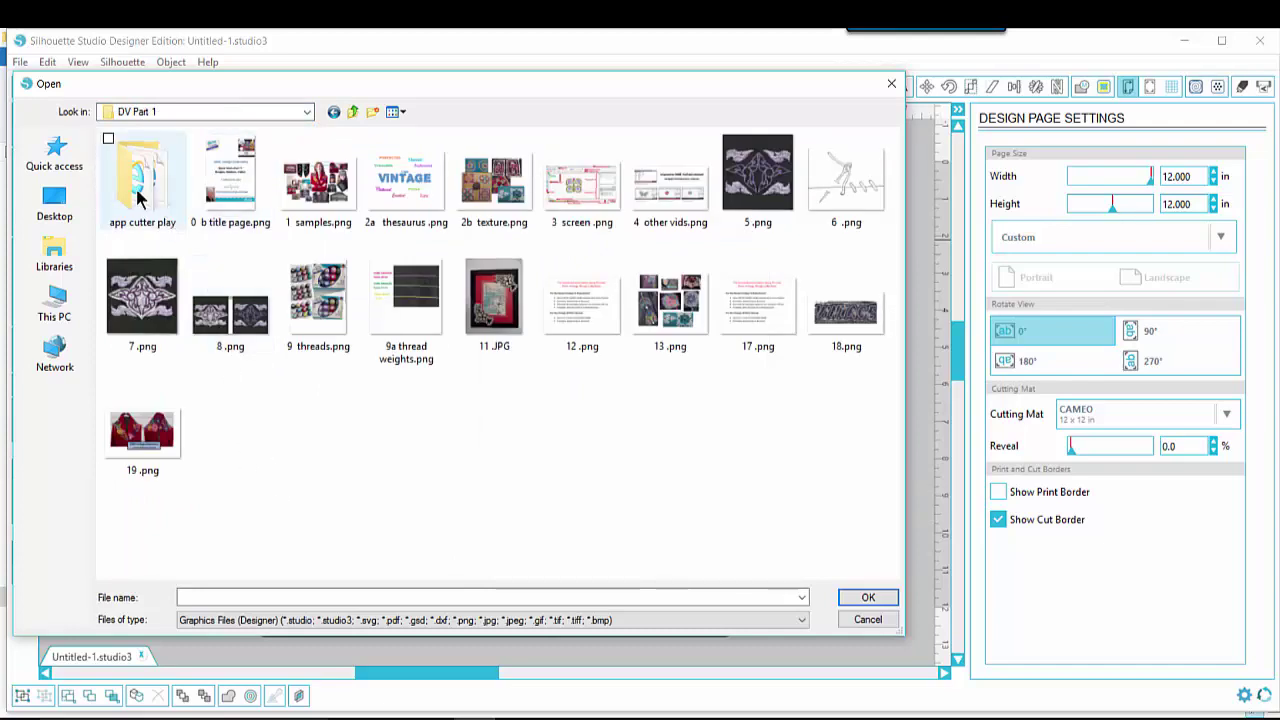
{"action": "double_click", "coordinate": [120, 170]}
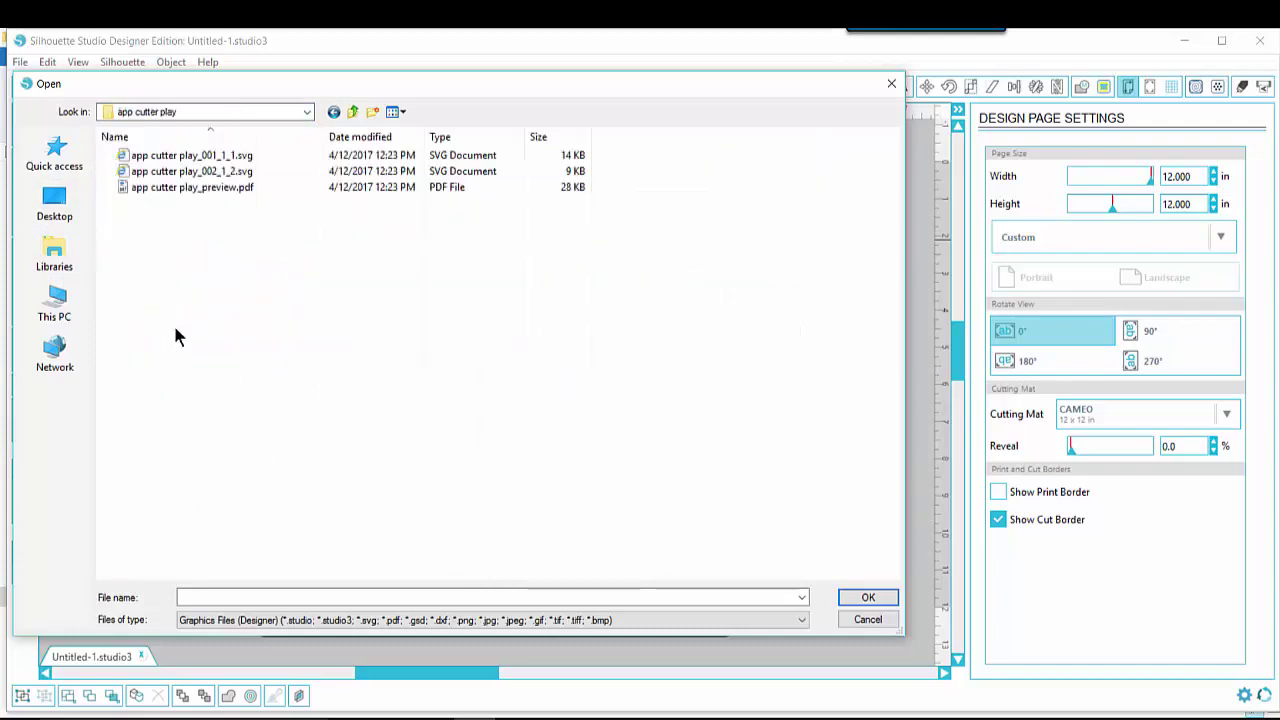
{"action": "double_click", "coordinate": [190, 155]}
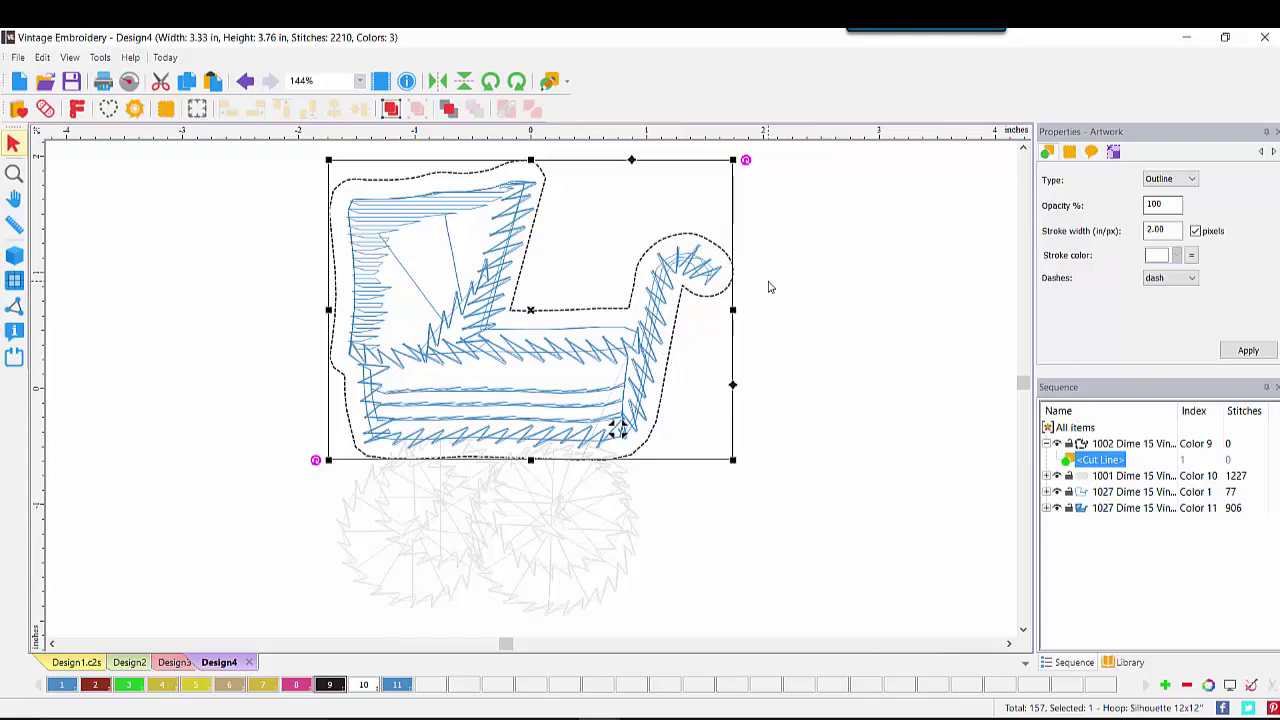
Preview the carriage's printable cut-line template, then start a new blank Design5.
{"action": "left_click", "coordinate": [243, 306]}
{"action": "left_click", "coordinate": [19, 58]}
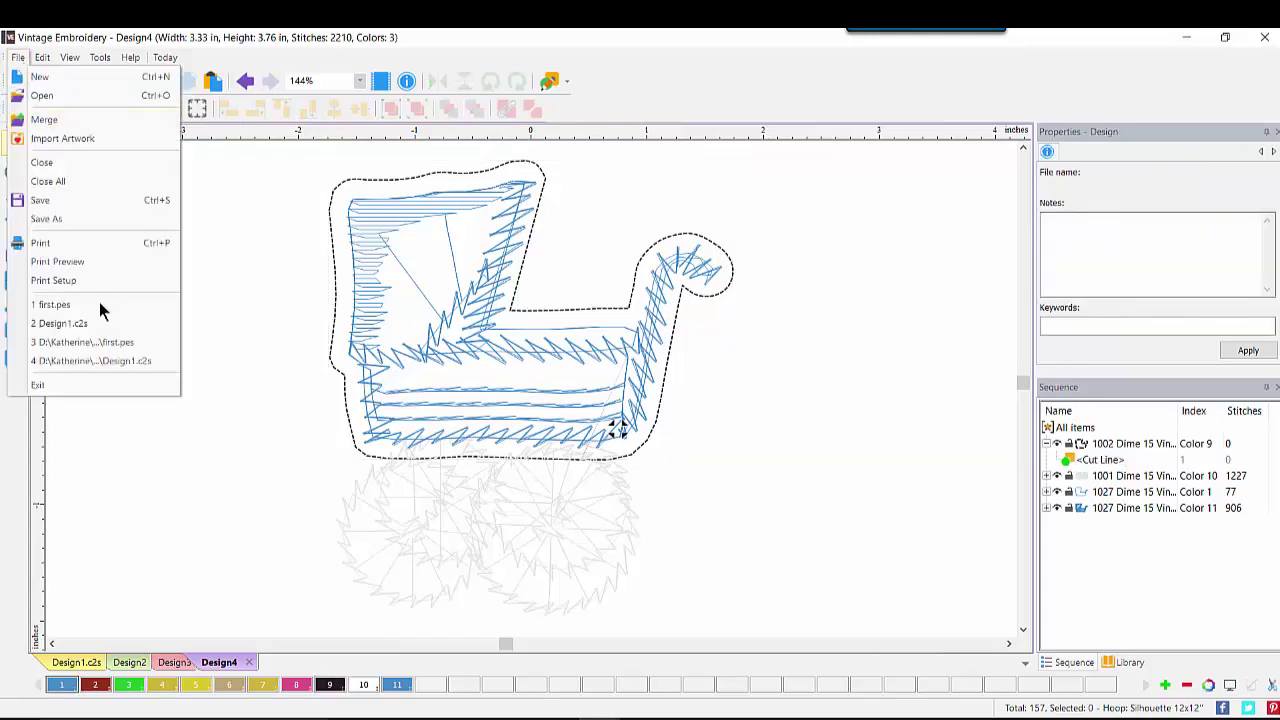
{"action": "left_click", "coordinate": [74, 257]}
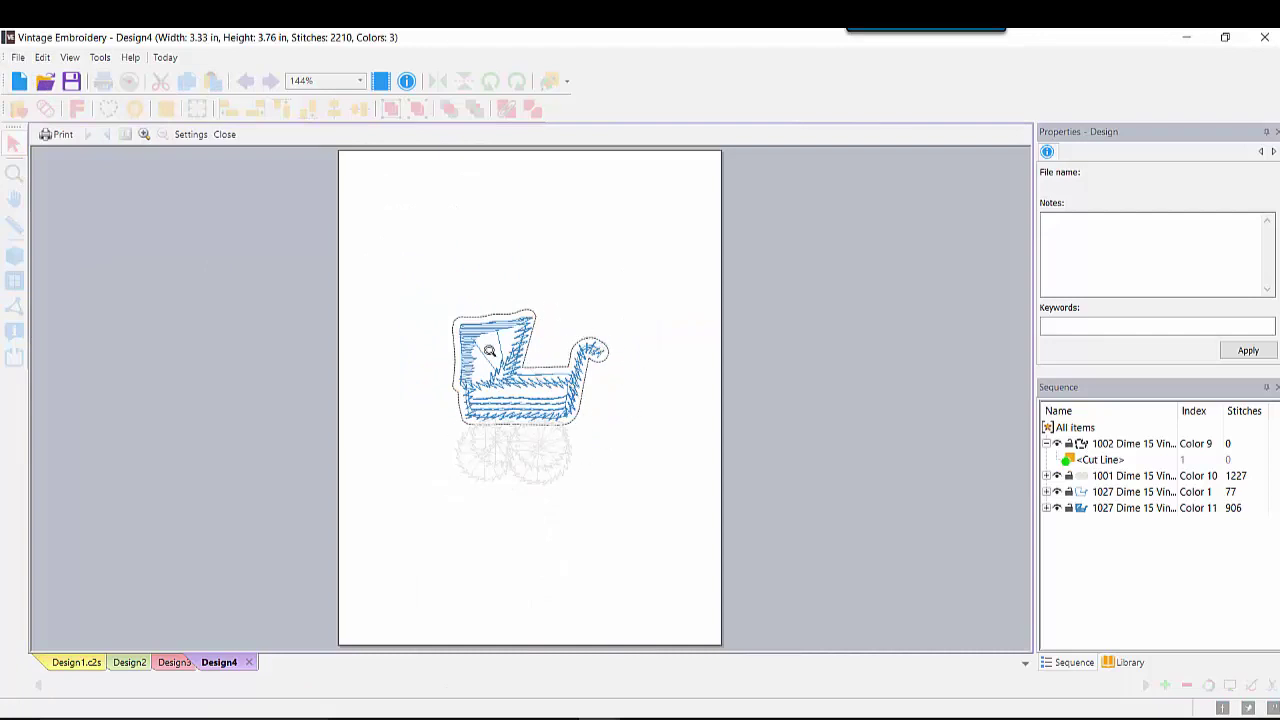
{"action": "left_click", "coordinate": [191, 134]}
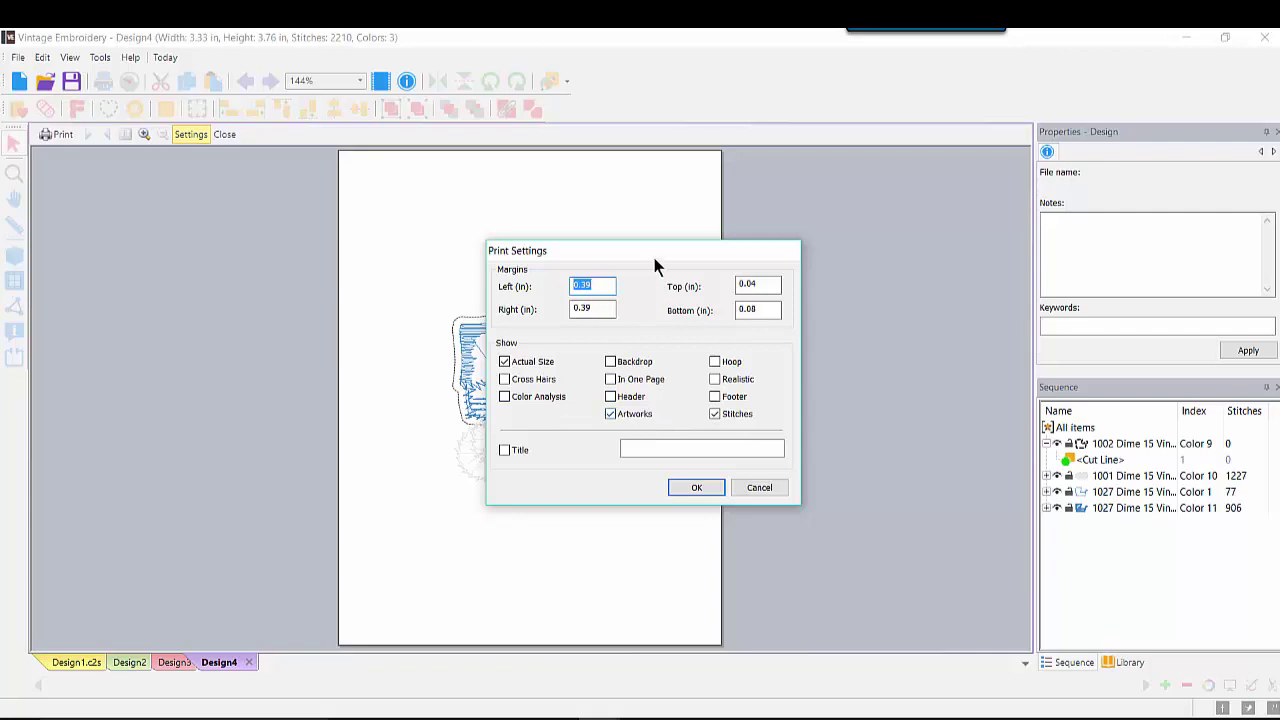
{"action": "left_click_drag", "start_coordinate": [655, 264], "coordinate": [797, 251]}
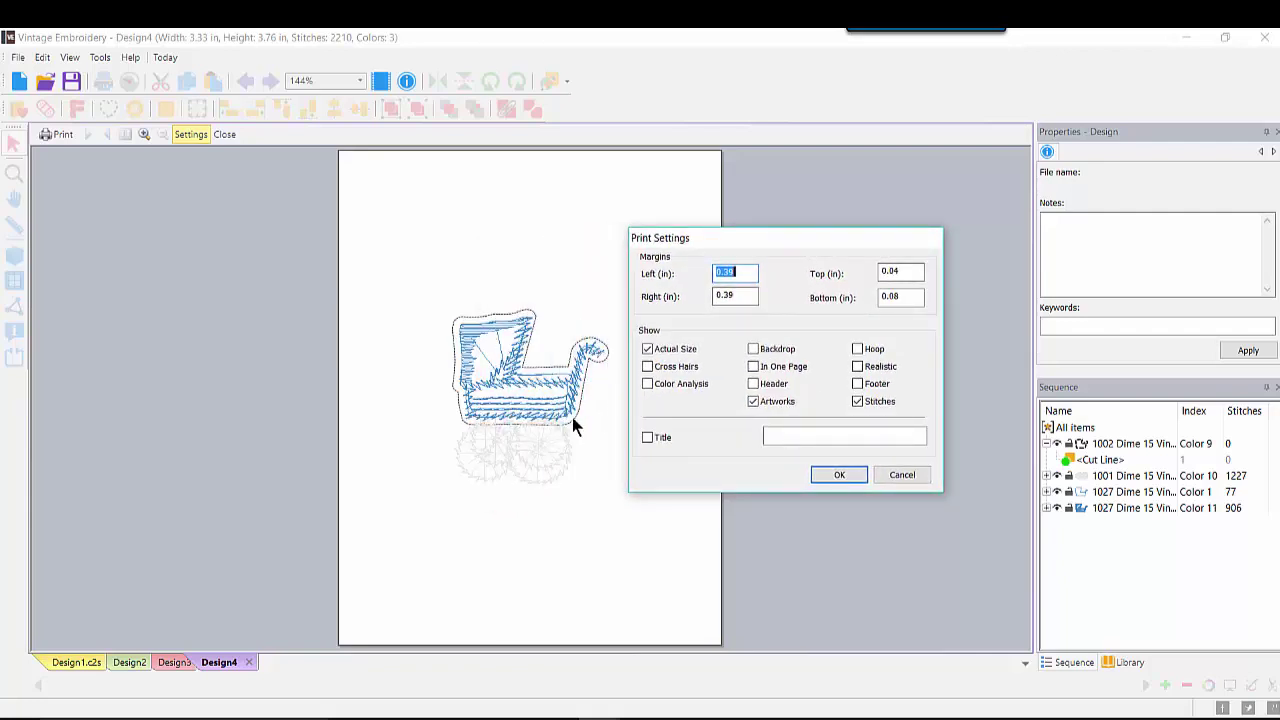
{"action": "left_click", "coordinate": [845, 475]}
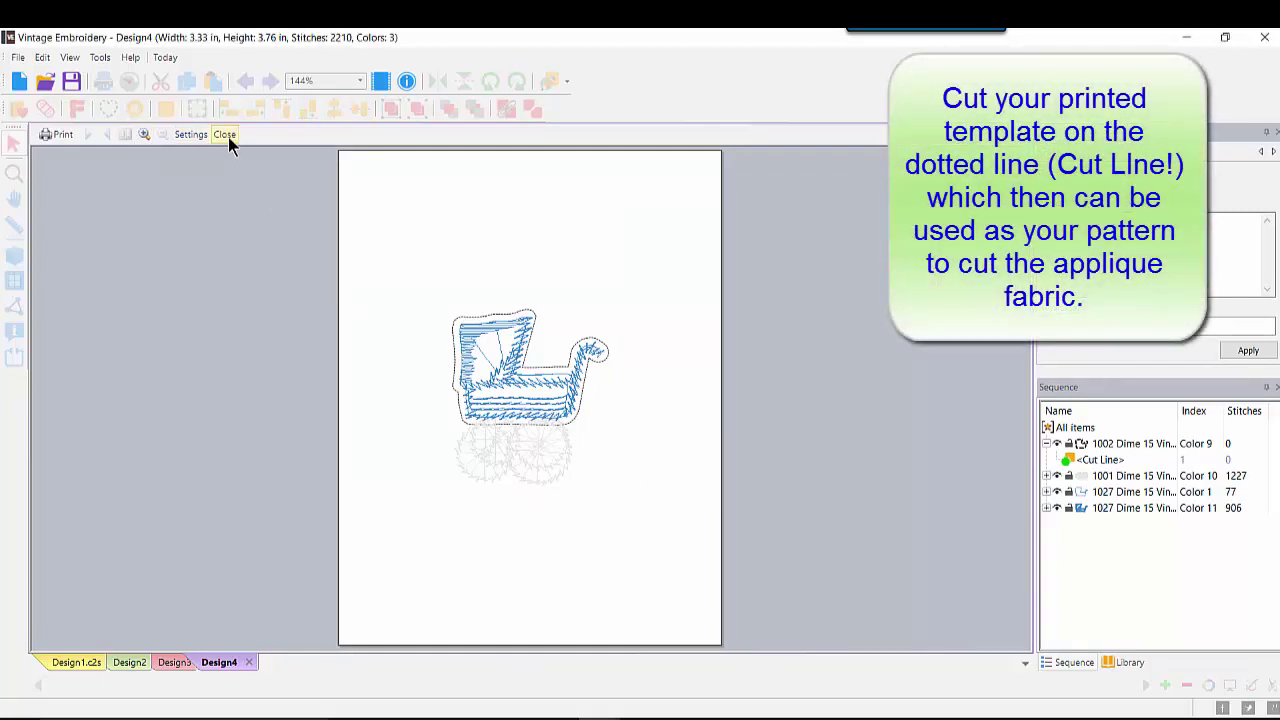
{"action": "left_click", "coordinate": [224, 134]}
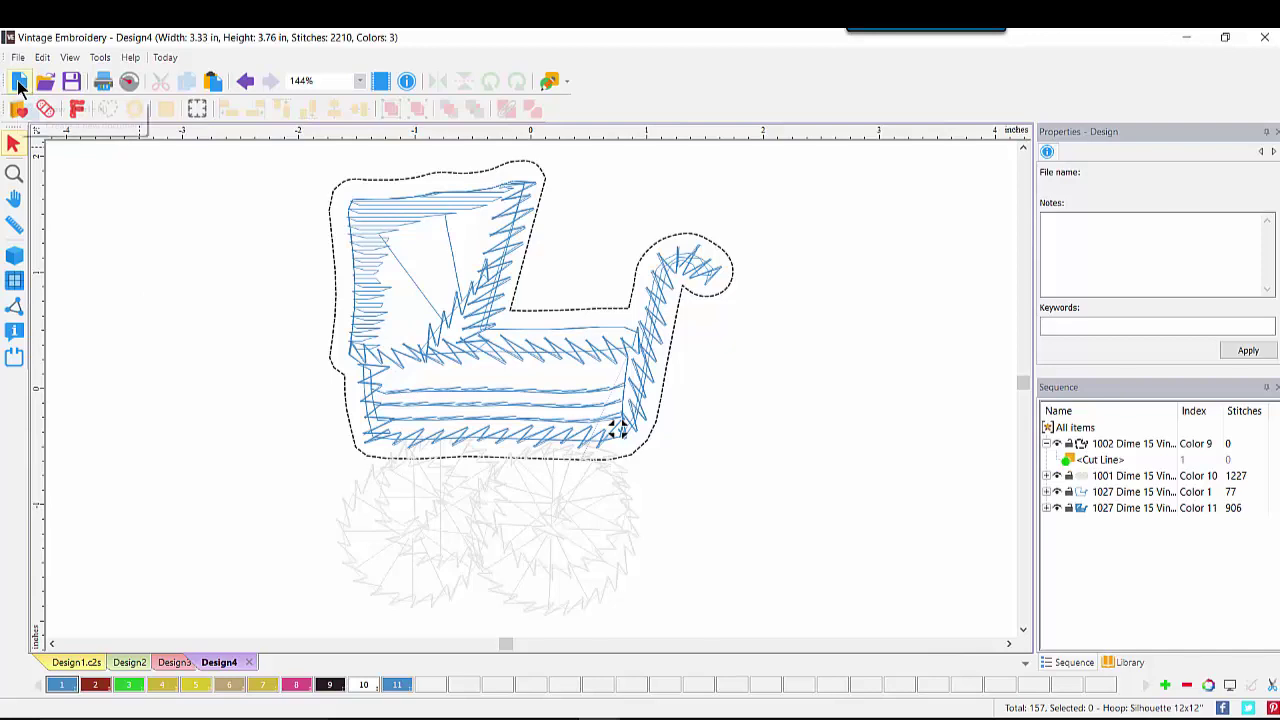
{"action": "left_click", "coordinate": [19, 84]}
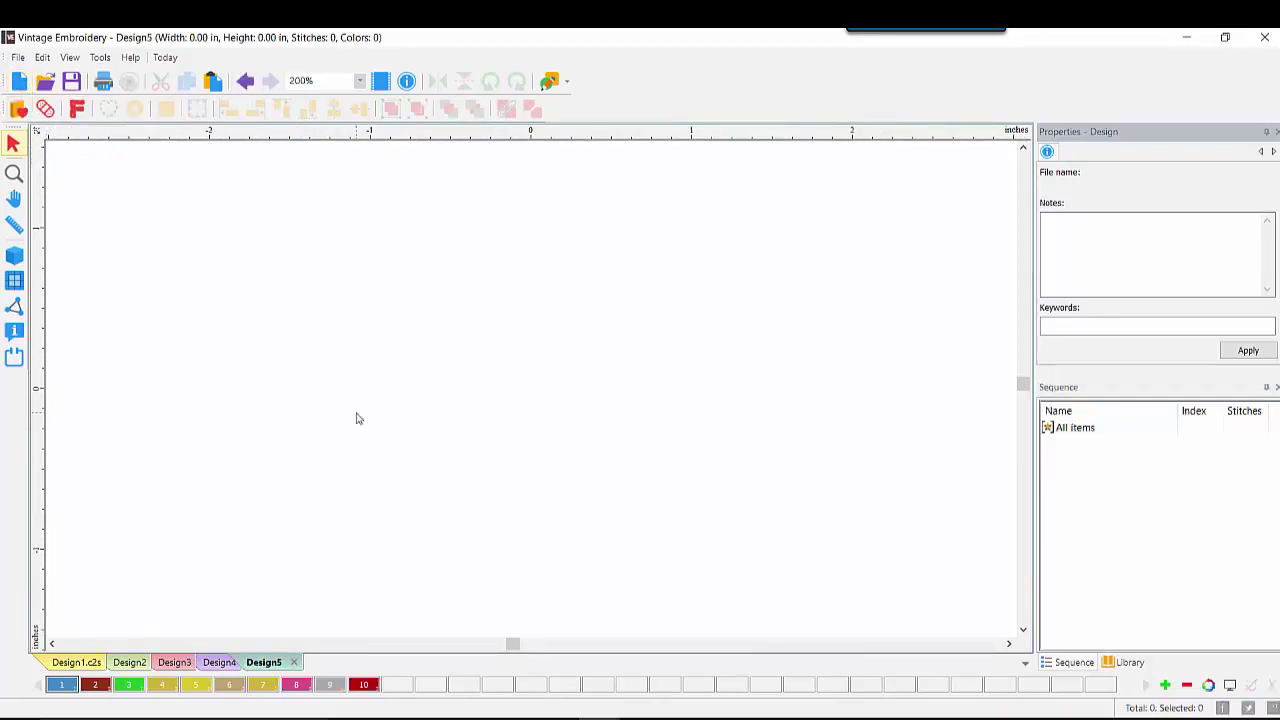
Insert the Obj_0011_Scissors_D library design from Objects and group its parts.
{"action": "left_click", "coordinate": [20, 110]}
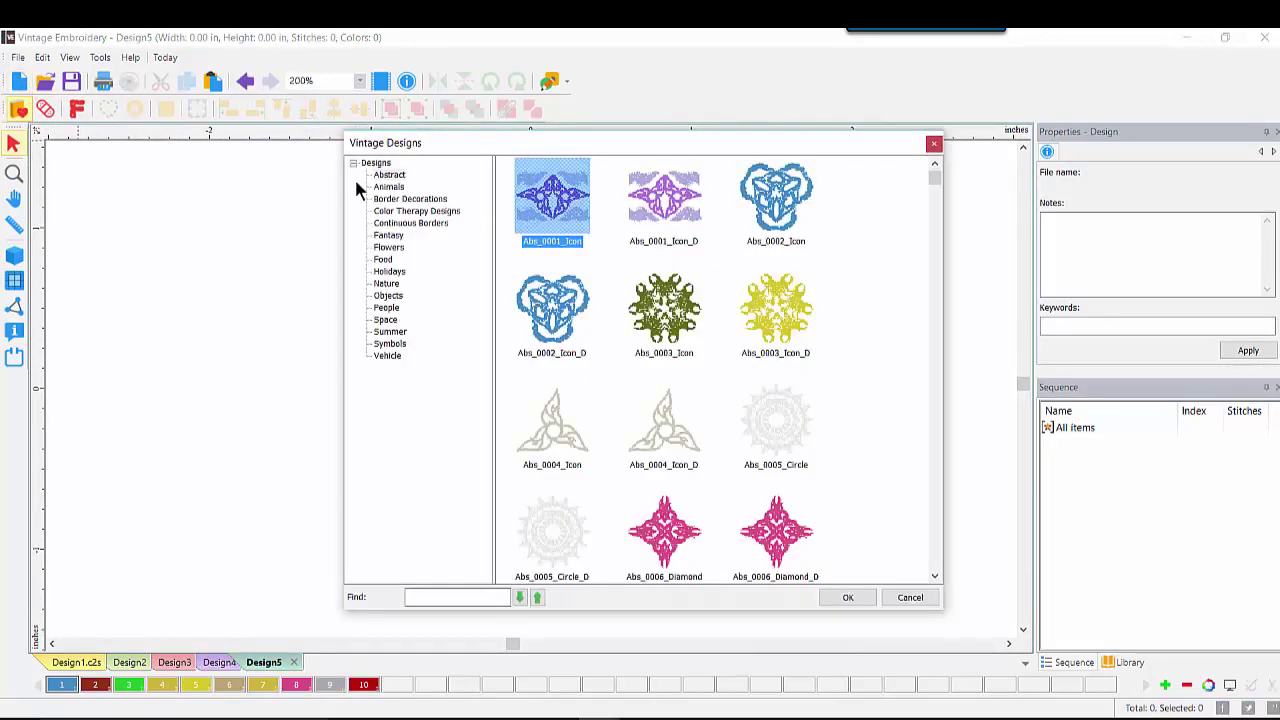
{"action": "left_click", "coordinate": [388, 296]}
{"action": "scroll", "coordinate": [934, 529], "scroll_direction": "down", "scroll_amount": 5}
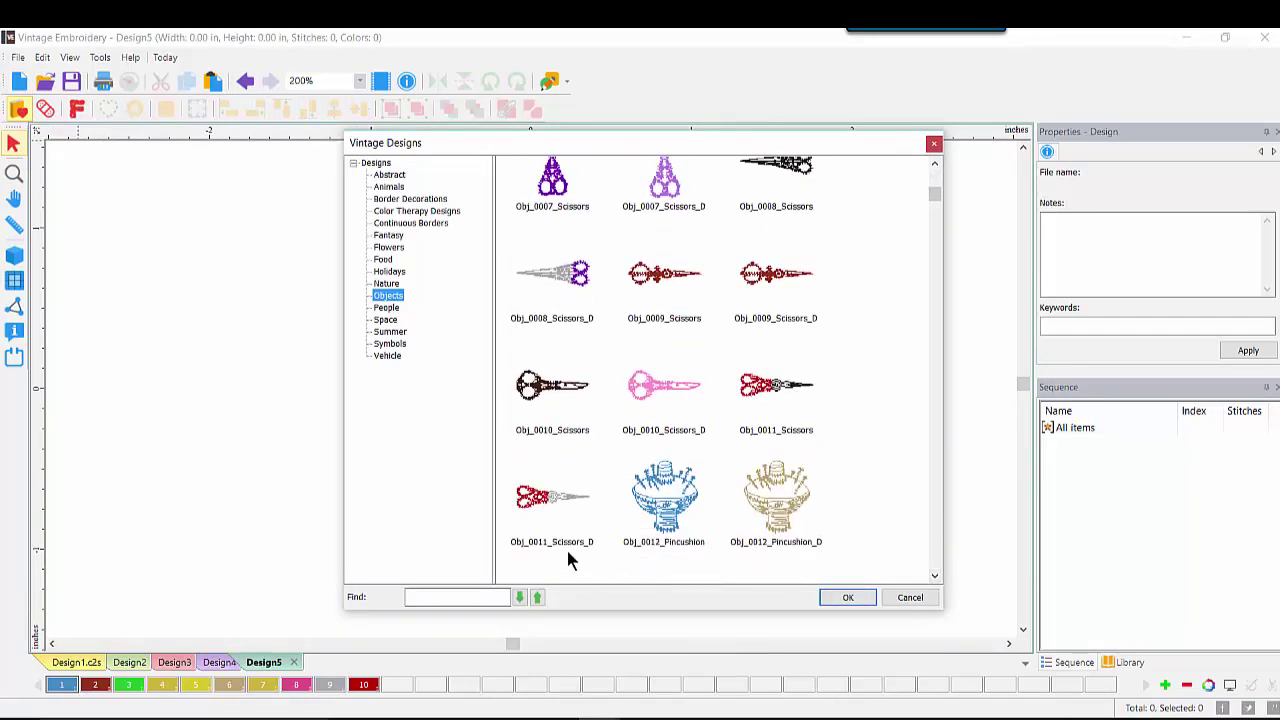
{"action": "double_click", "coordinate": [550, 497]}
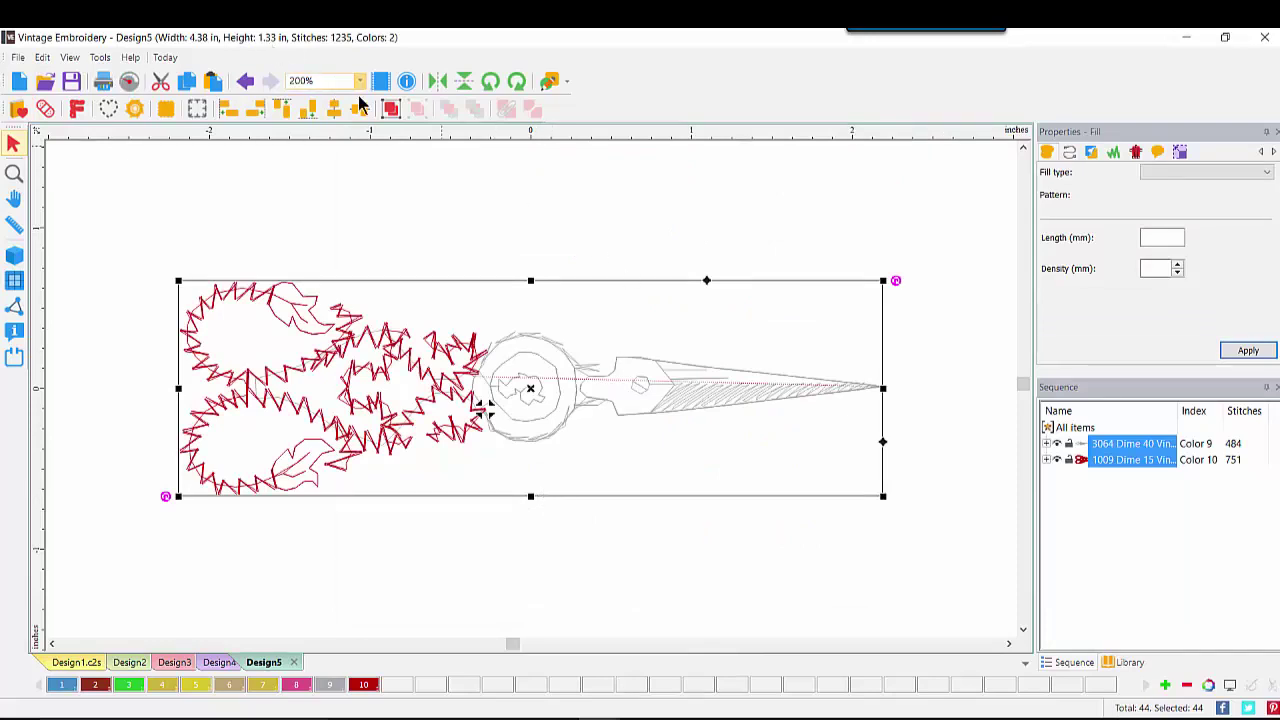
{"action": "left_click", "coordinate": [391, 108]}
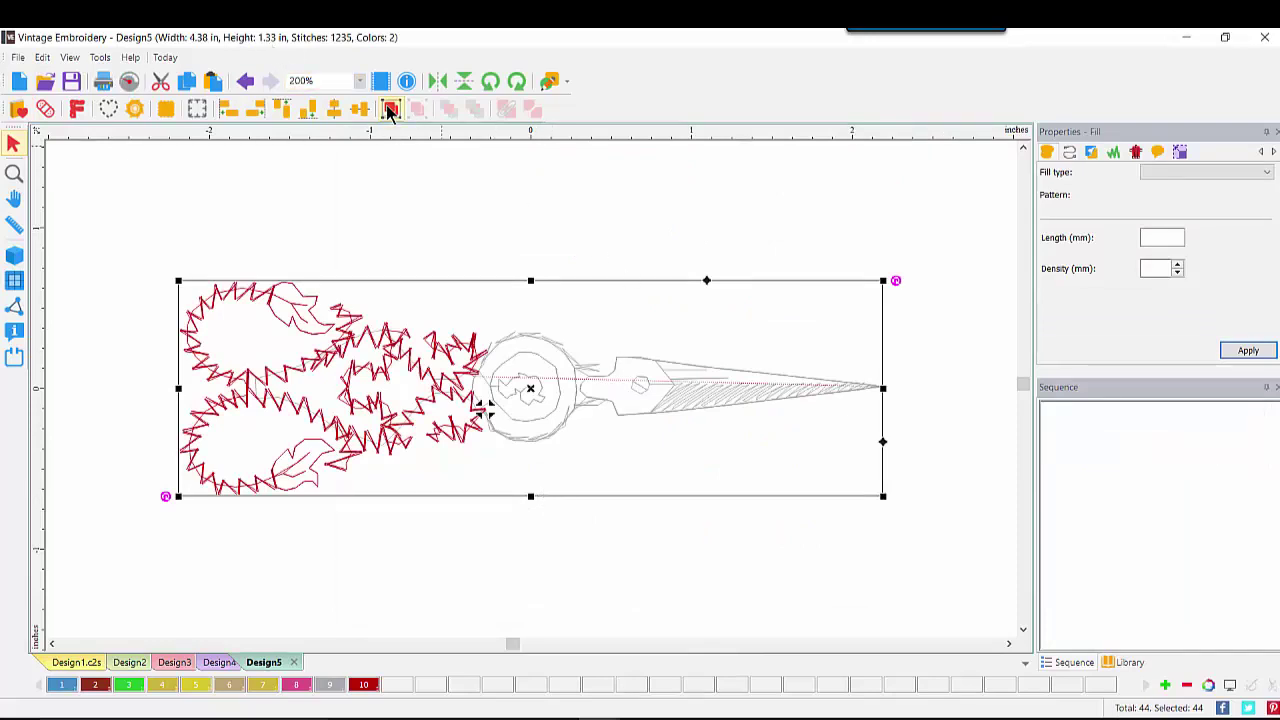
Duplicate the scissors, mirror the copy horizontally and overlap it below the original, viewed at 100%.
{"action": "left_click", "coordinate": [186, 82]}
{"action": "left_click", "coordinate": [212, 82]}
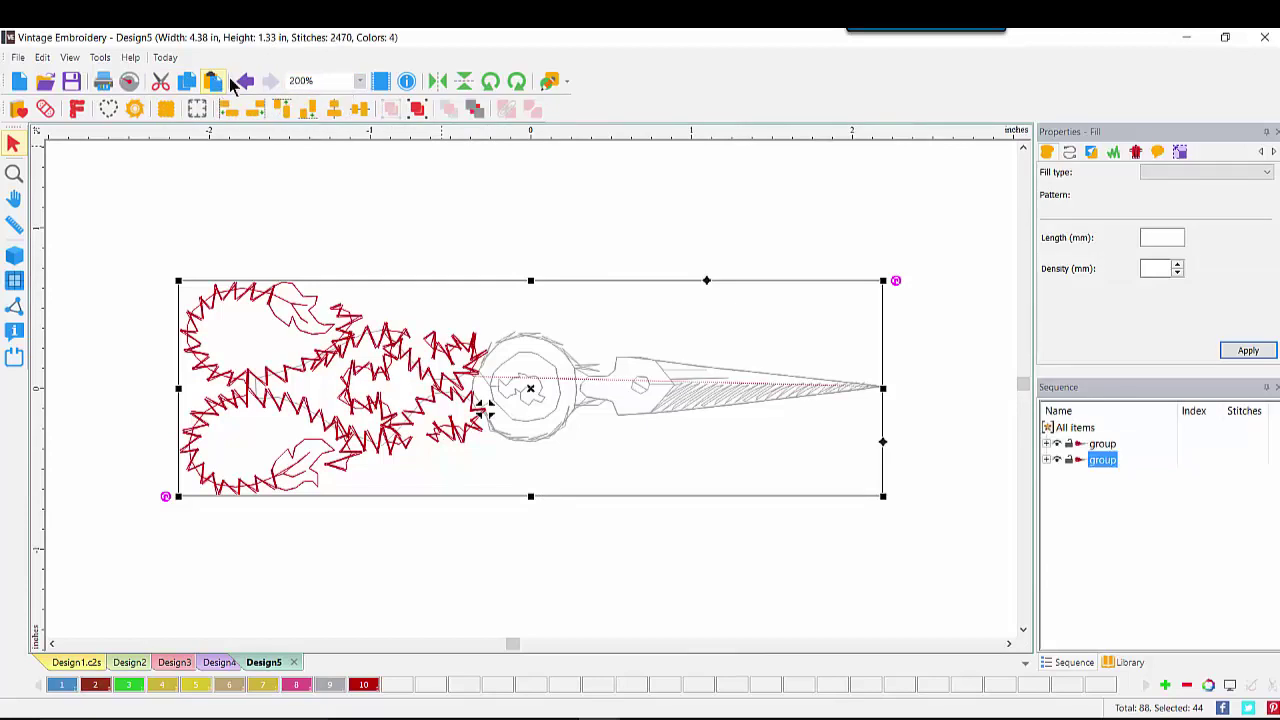
{"action": "left_click", "coordinate": [436, 80]}
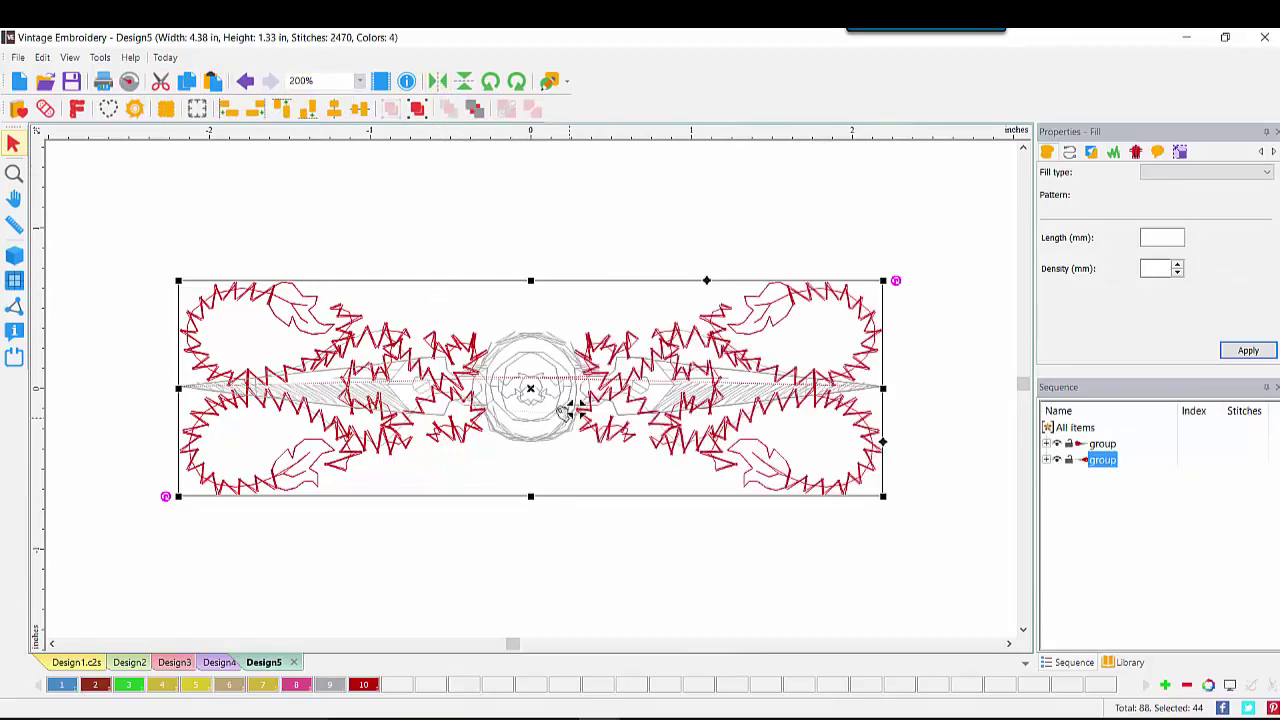
{"action": "left_click_drag", "start_coordinate": [566, 410], "coordinate": [584, 548]}
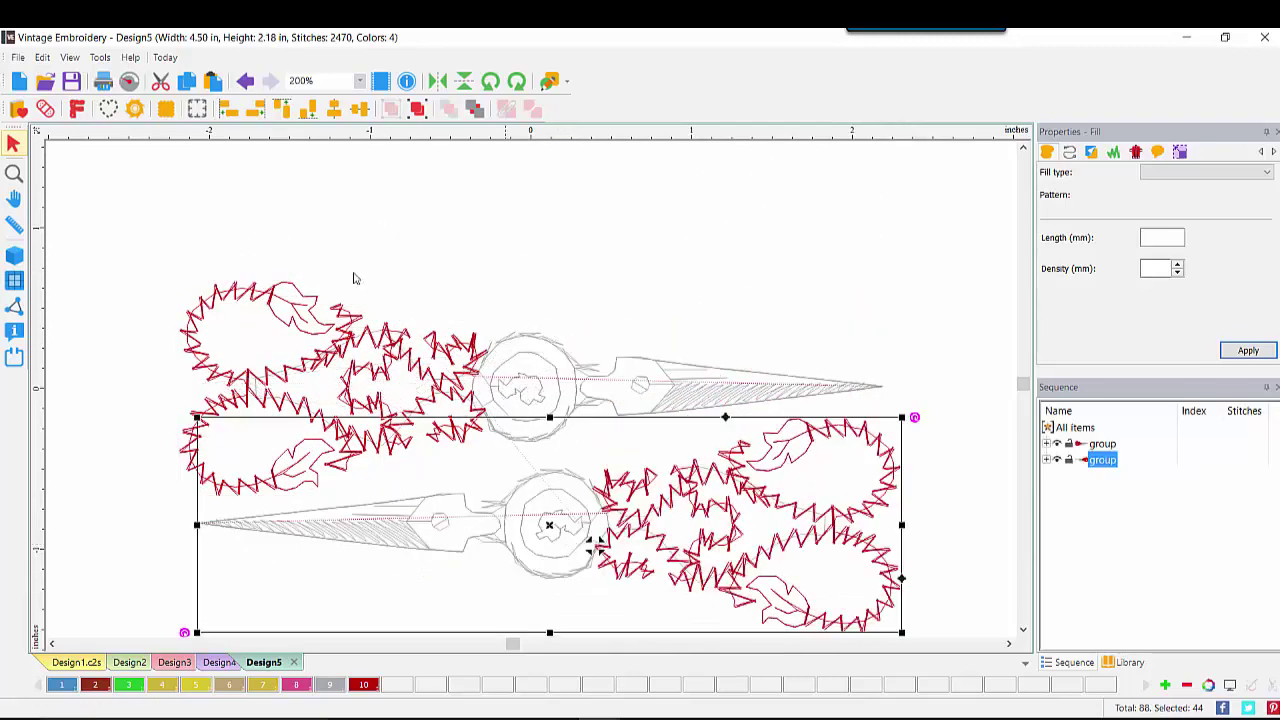
{"action": "left_click", "coordinate": [359, 81]}
{"action": "left_click", "coordinate": [319, 212]}
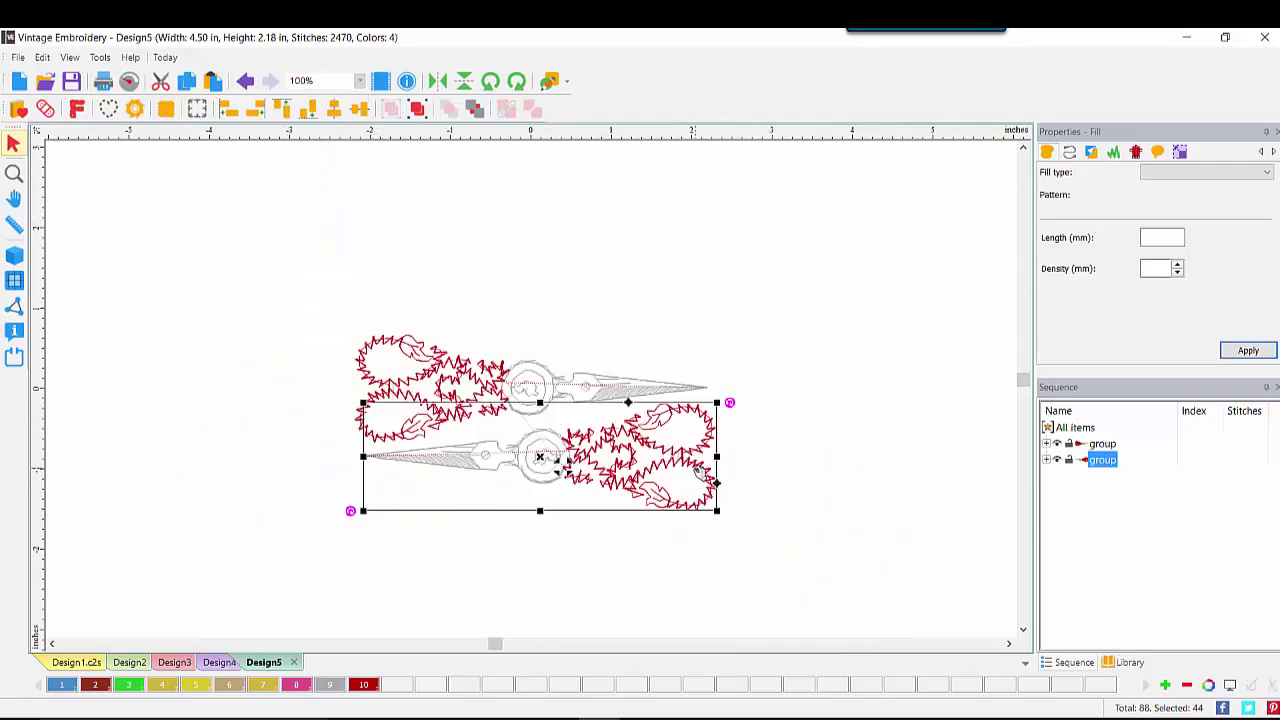
{"action": "left_click", "coordinate": [774, 323]}
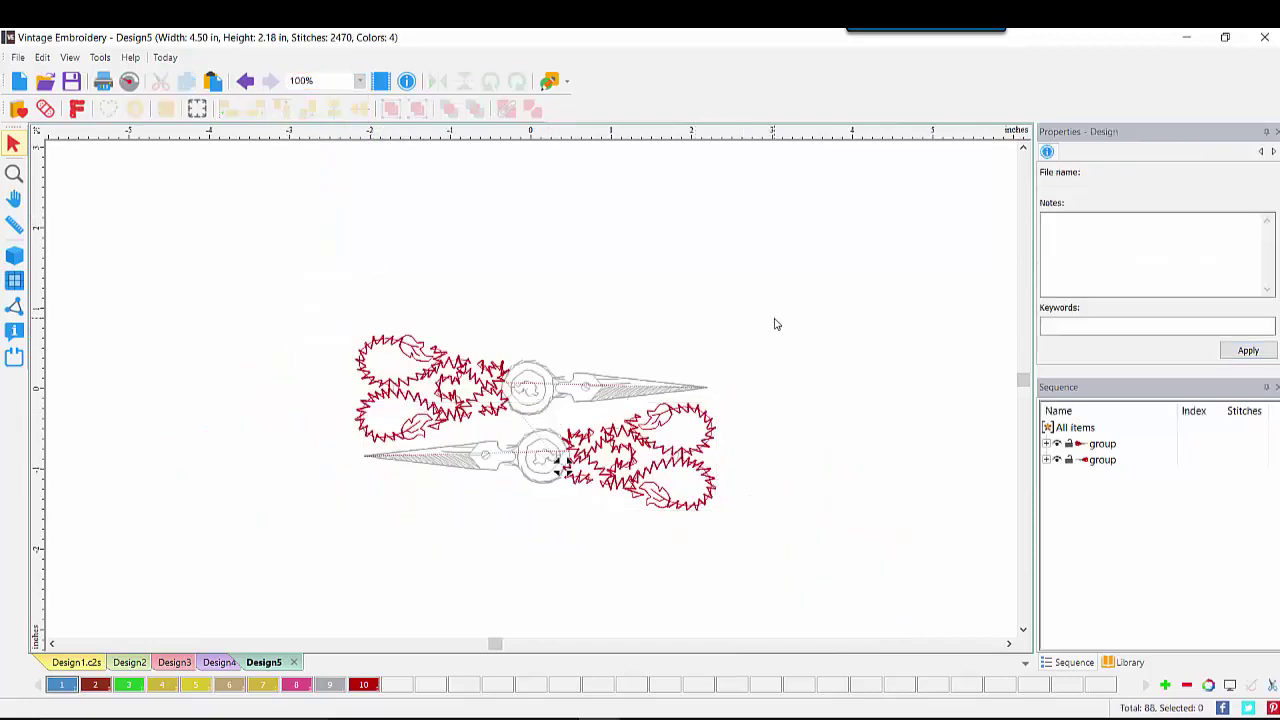
Select both scissors groups and rotate the pair together until it lies level.
{"action": "left_click_drag", "start_coordinate": [283, 277], "coordinate": [273, 369]}
{"action": "left_click_drag", "start_coordinate": [609, 453], "coordinate": [686, 458]}
{"action": "left_click_drag", "start_coordinate": [279, 277], "coordinate": [833, 551]}
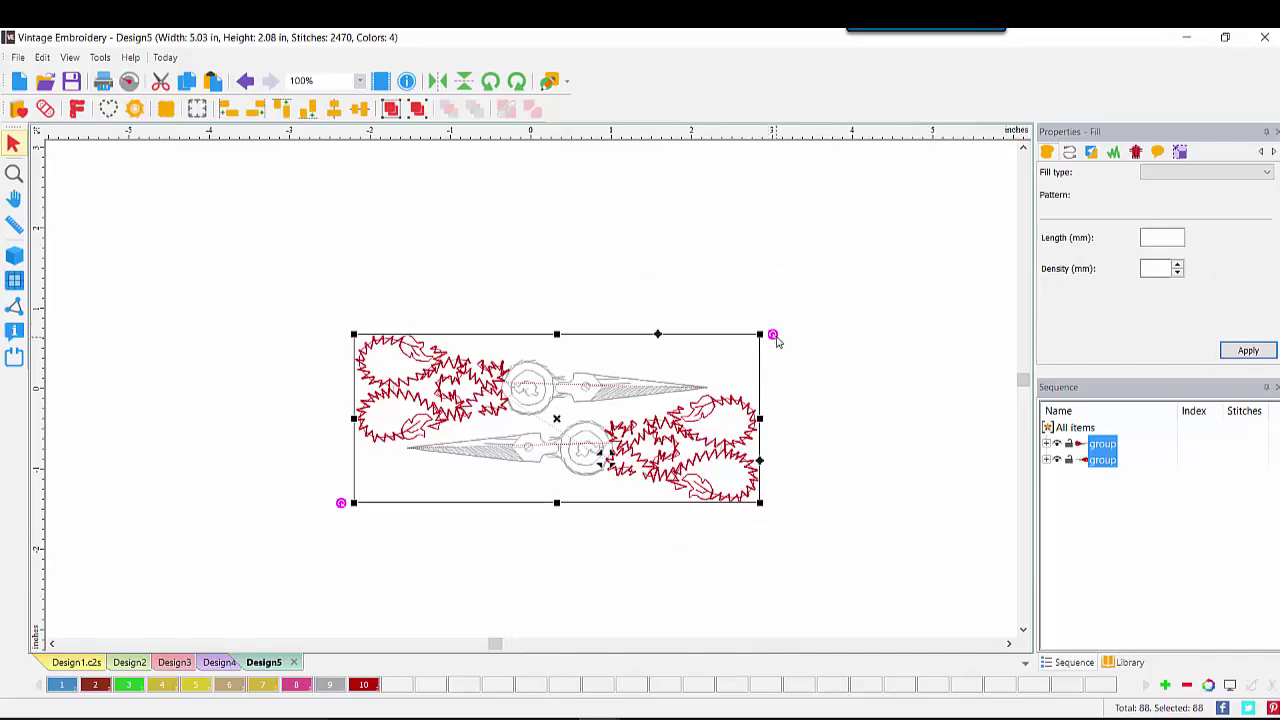
{"action": "left_click_drag", "start_coordinate": [772, 334], "coordinate": [777, 307]}
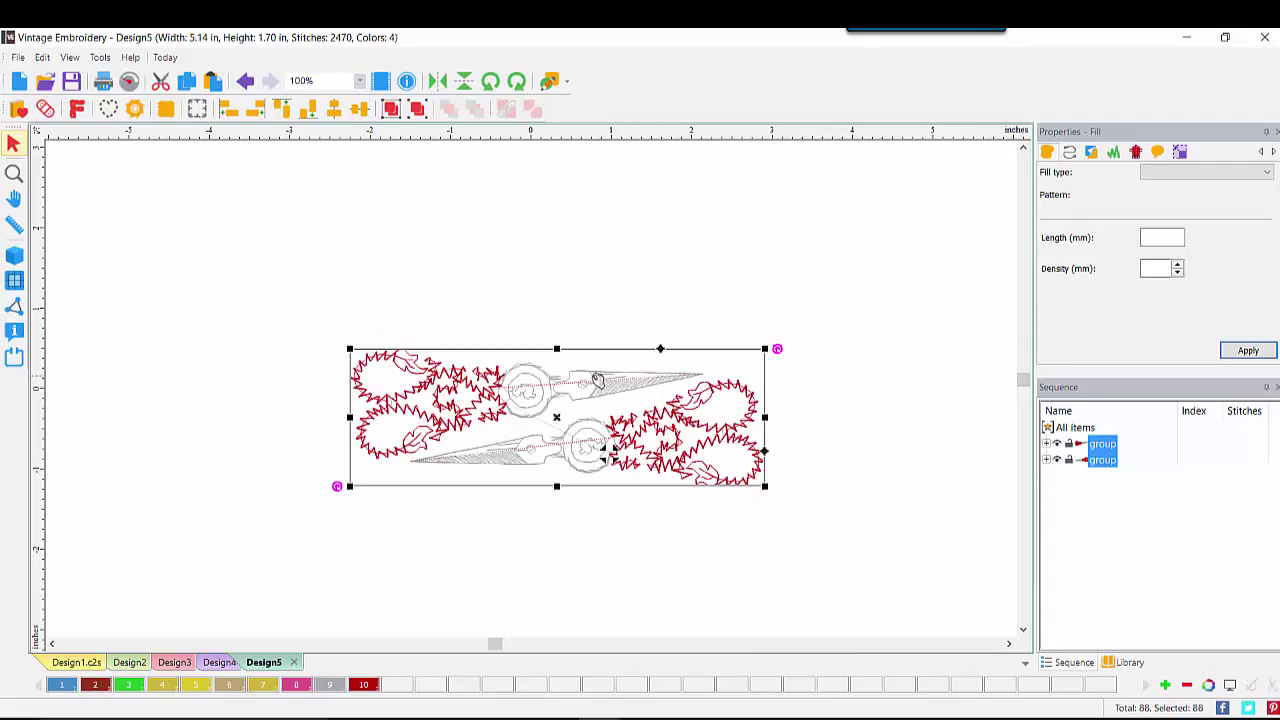
{"action": "left_click_drag", "start_coordinate": [776, 350], "coordinate": [777, 347]}
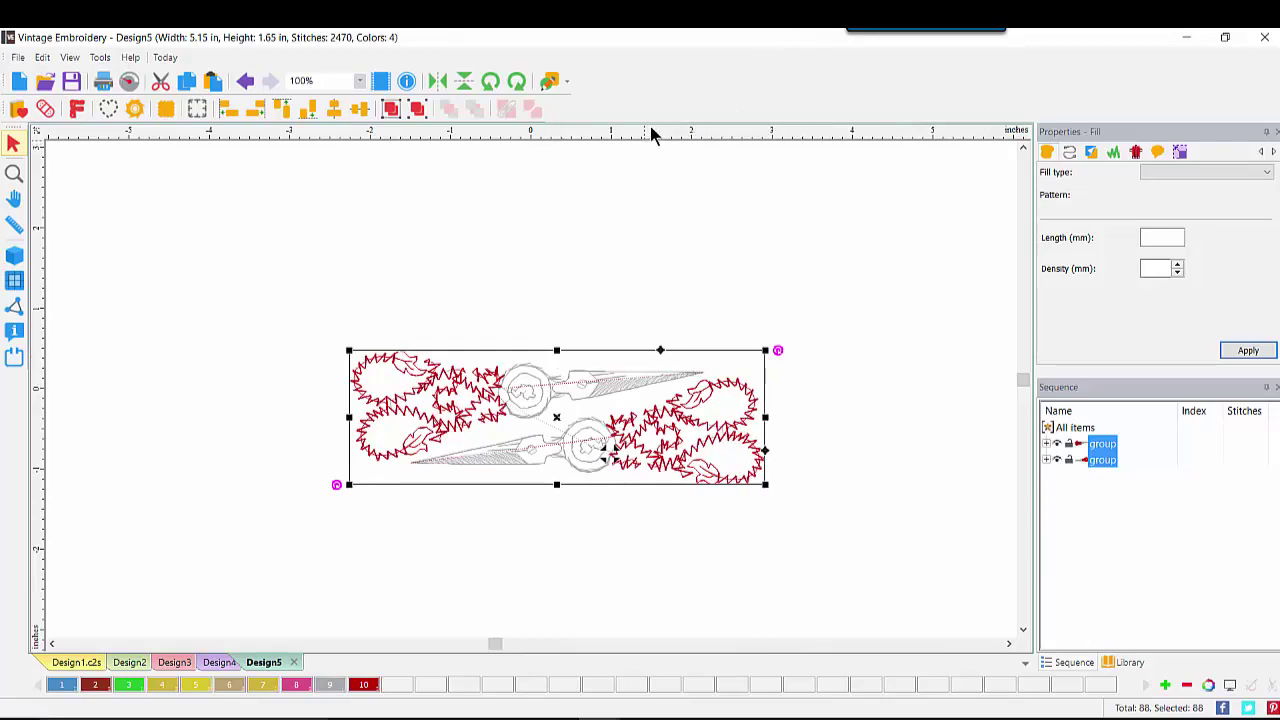
Check the level with a horizontal ruler guide, then remove the guidelines.
{"action": "left_click_drag", "start_coordinate": [650, 130], "coordinate": [618, 380]}
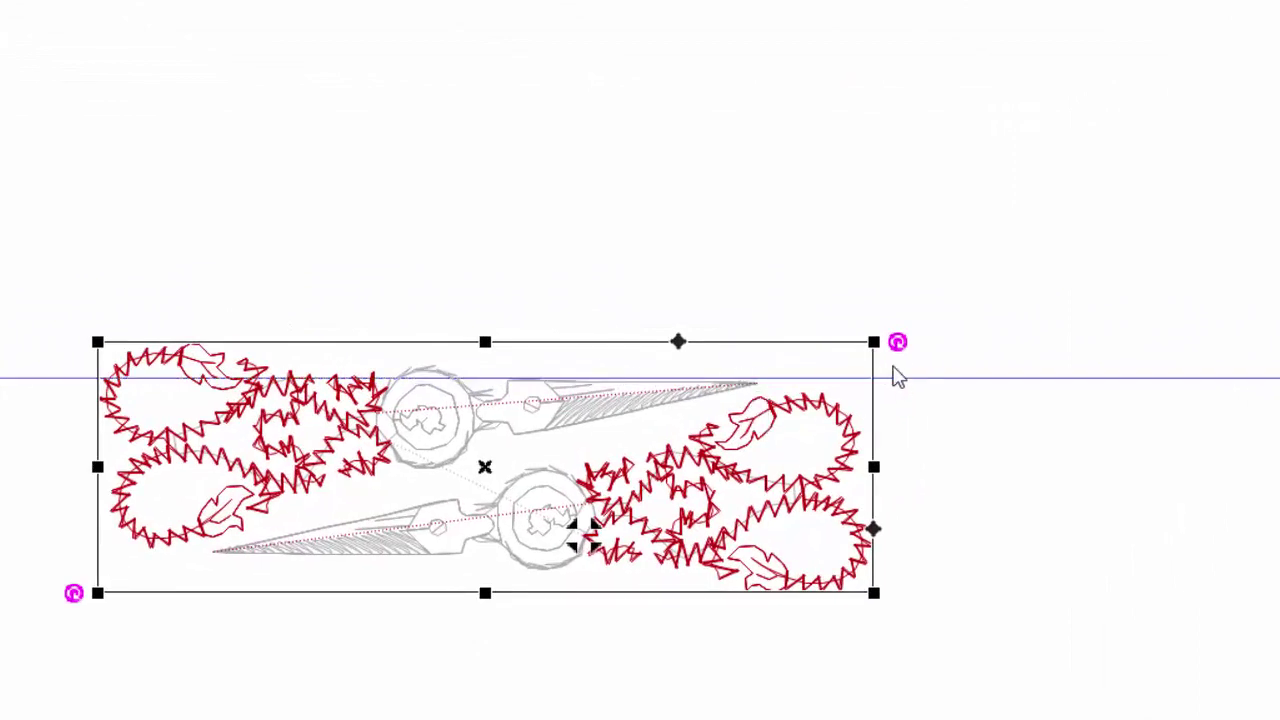
{"action": "key", "text": "Escape"}
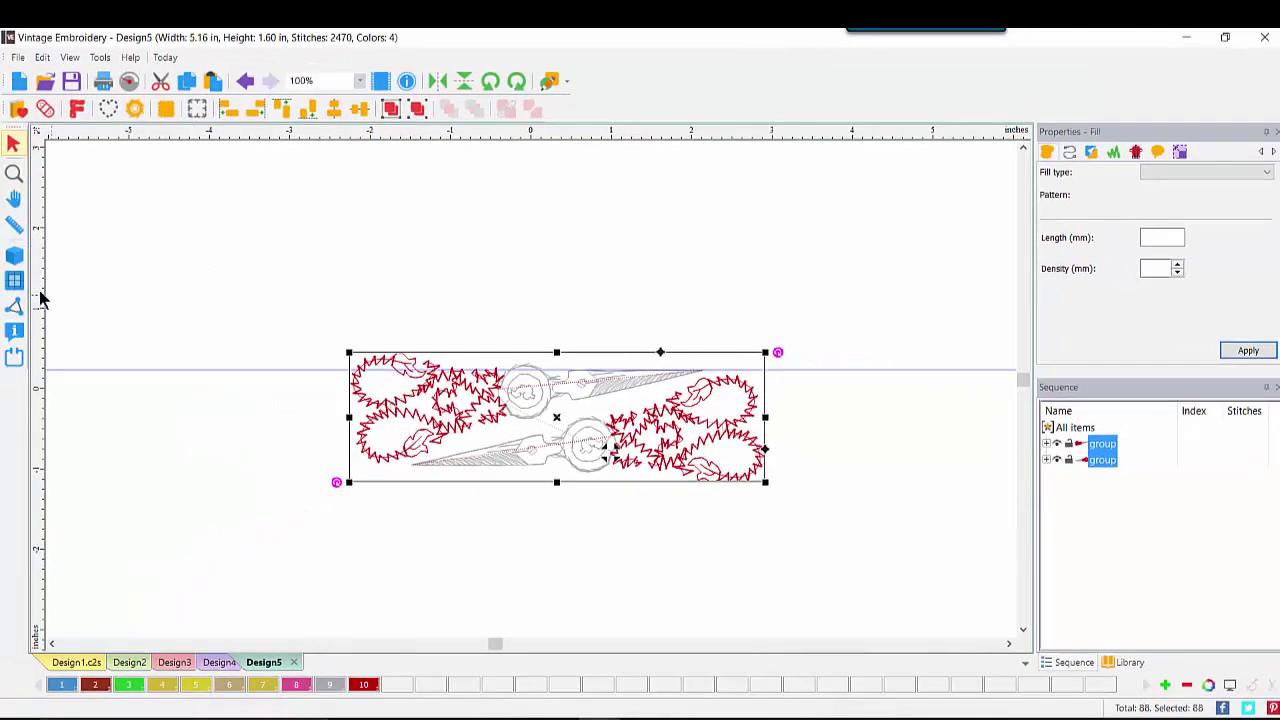
{"action": "right_click", "coordinate": [38, 286]}
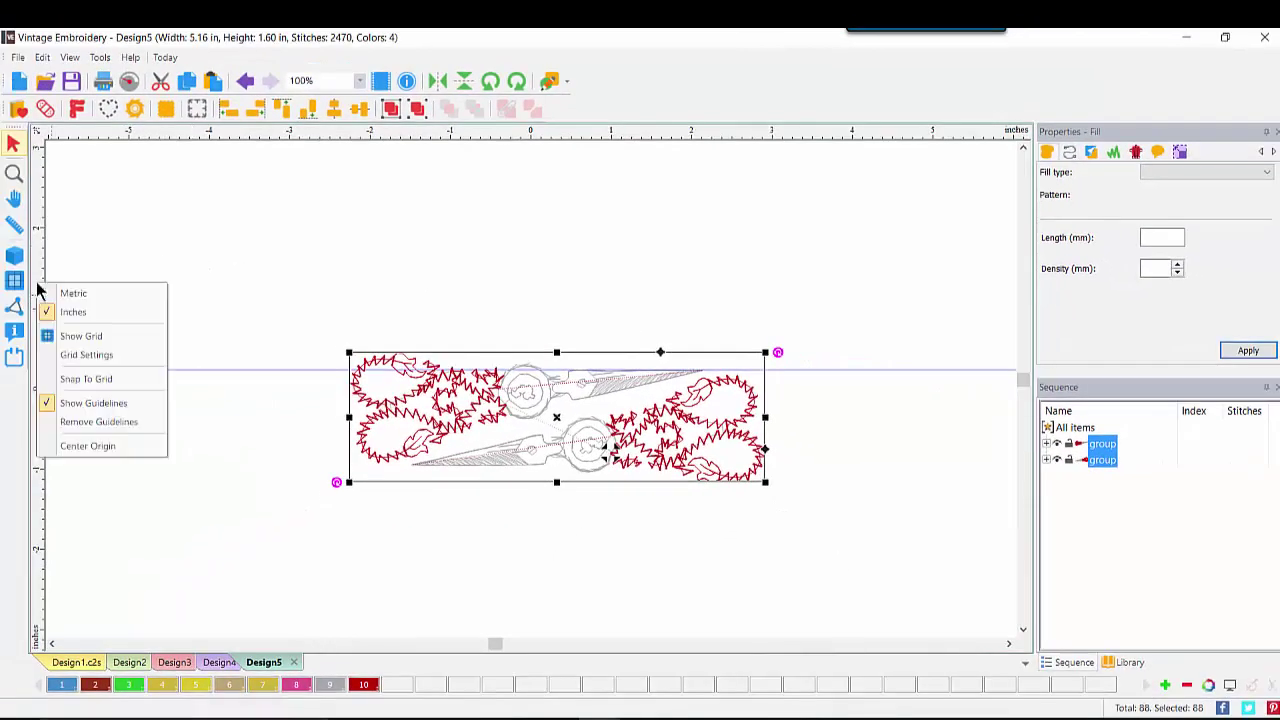
{"action": "left_click", "coordinate": [78, 422]}
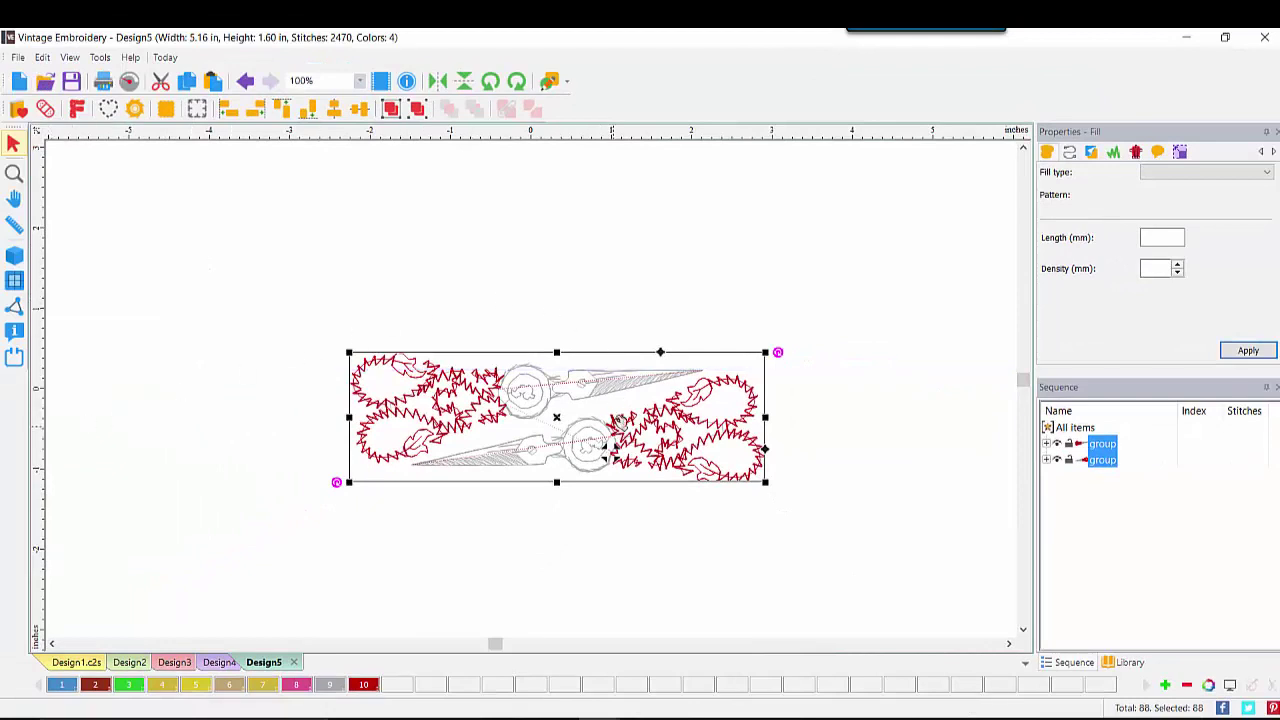
Outline all items with a dashed cut line at the default distance and select its <Cut Line>.
{"action": "left_click", "coordinate": [875, 381]}
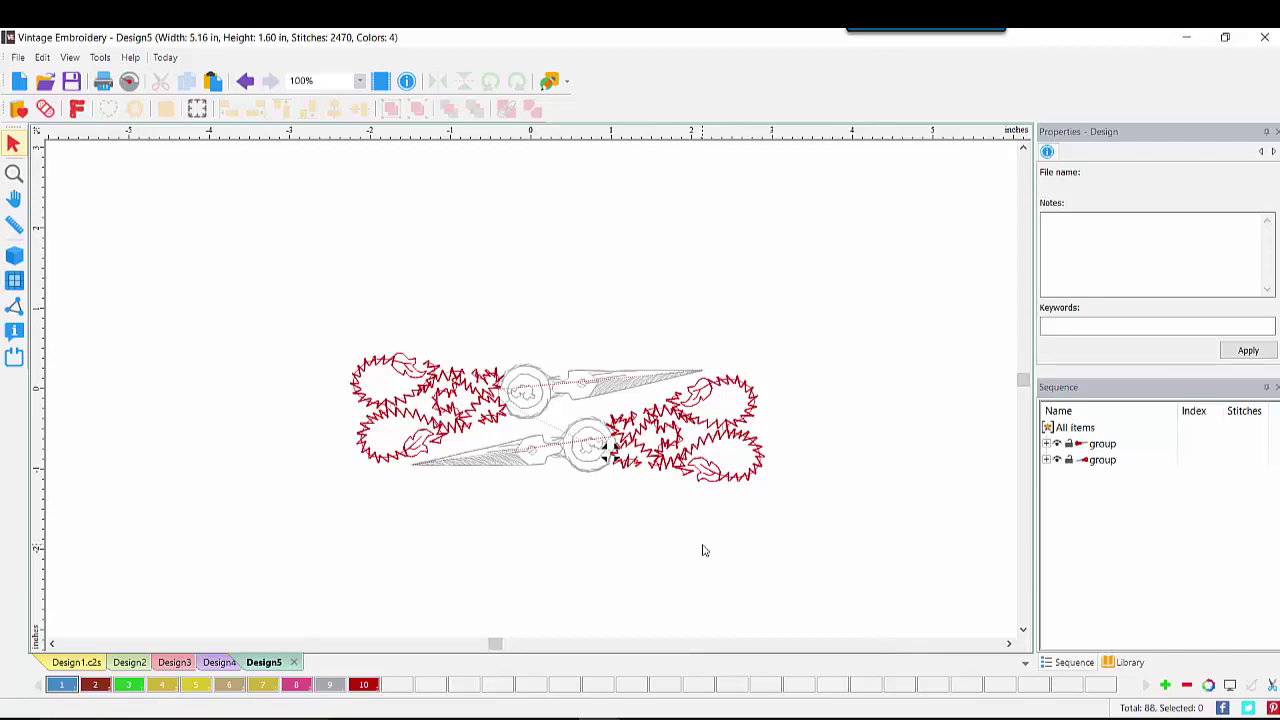
{"action": "left_click", "coordinate": [1077, 428]}
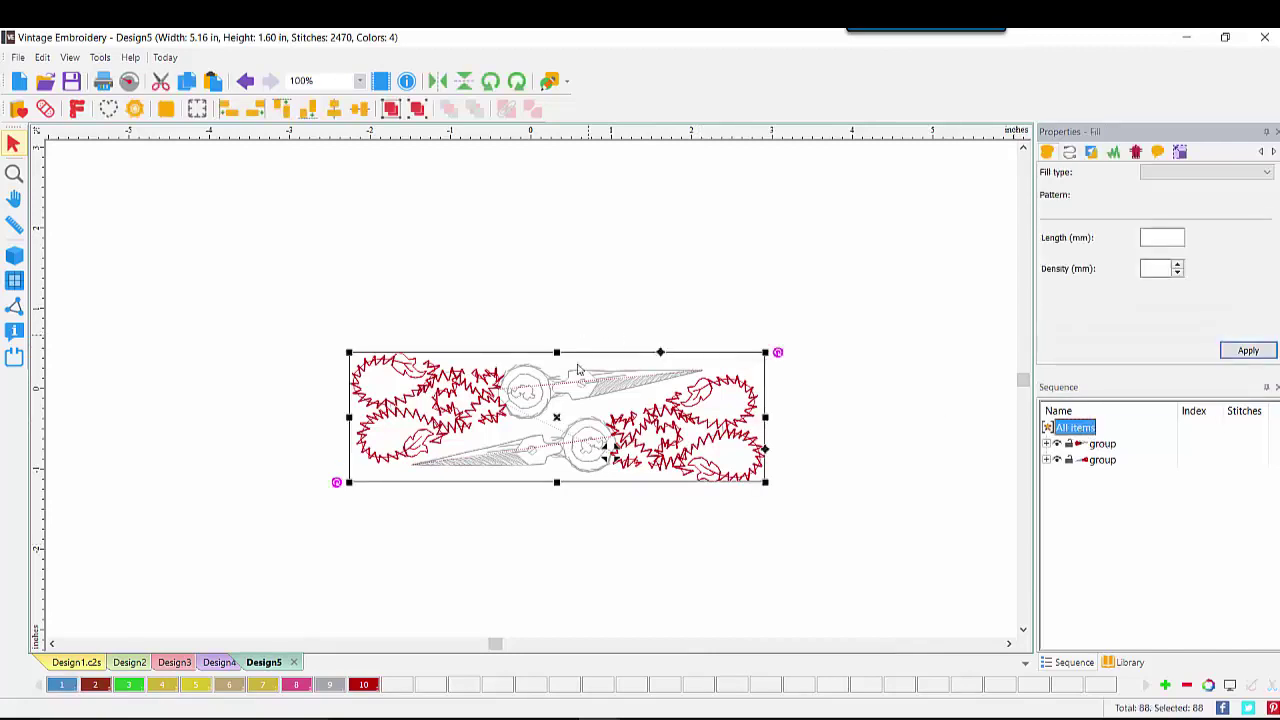
{"action": "left_click", "coordinate": [110, 112]}
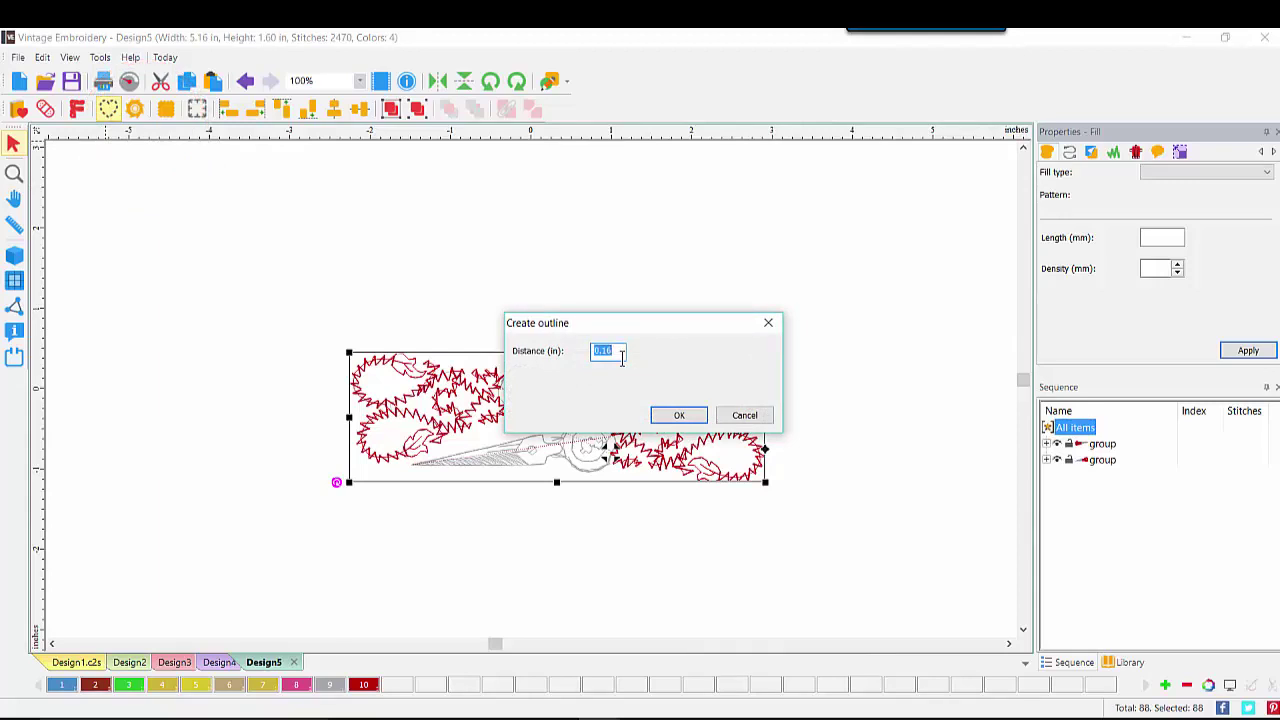
{"action": "left_click", "coordinate": [680, 416]}
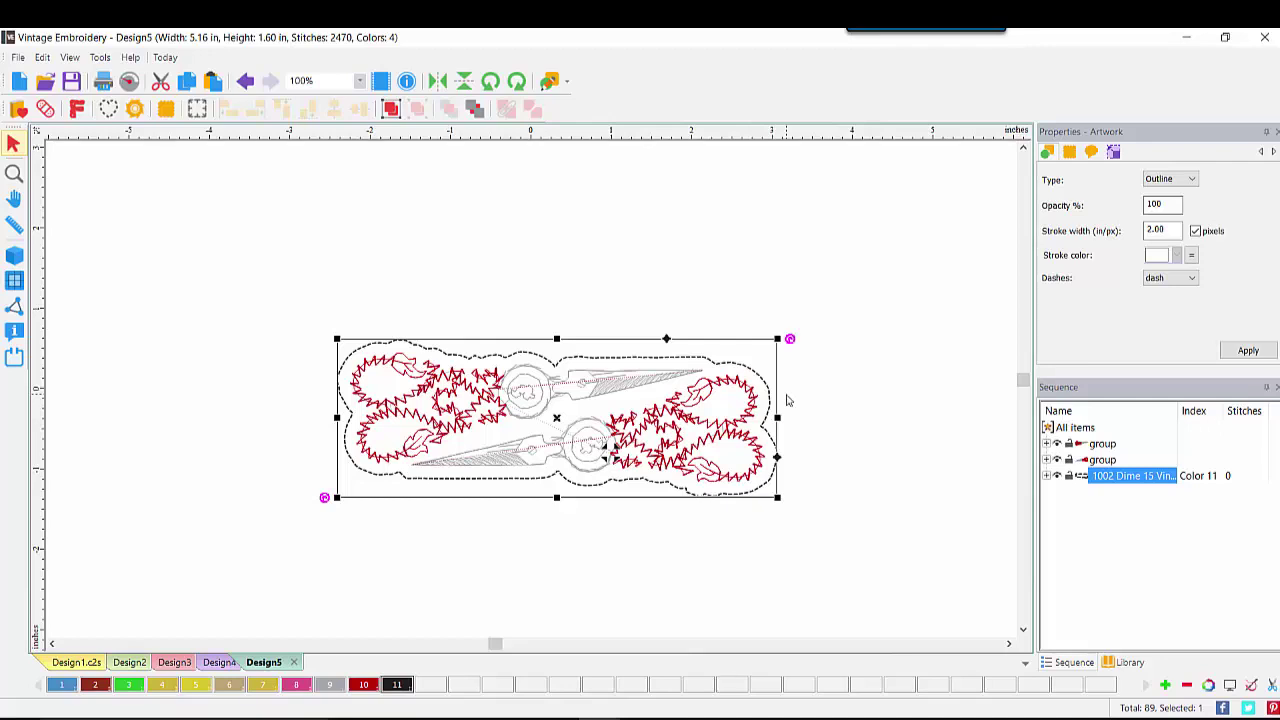
{"action": "left_click", "coordinate": [1046, 476]}
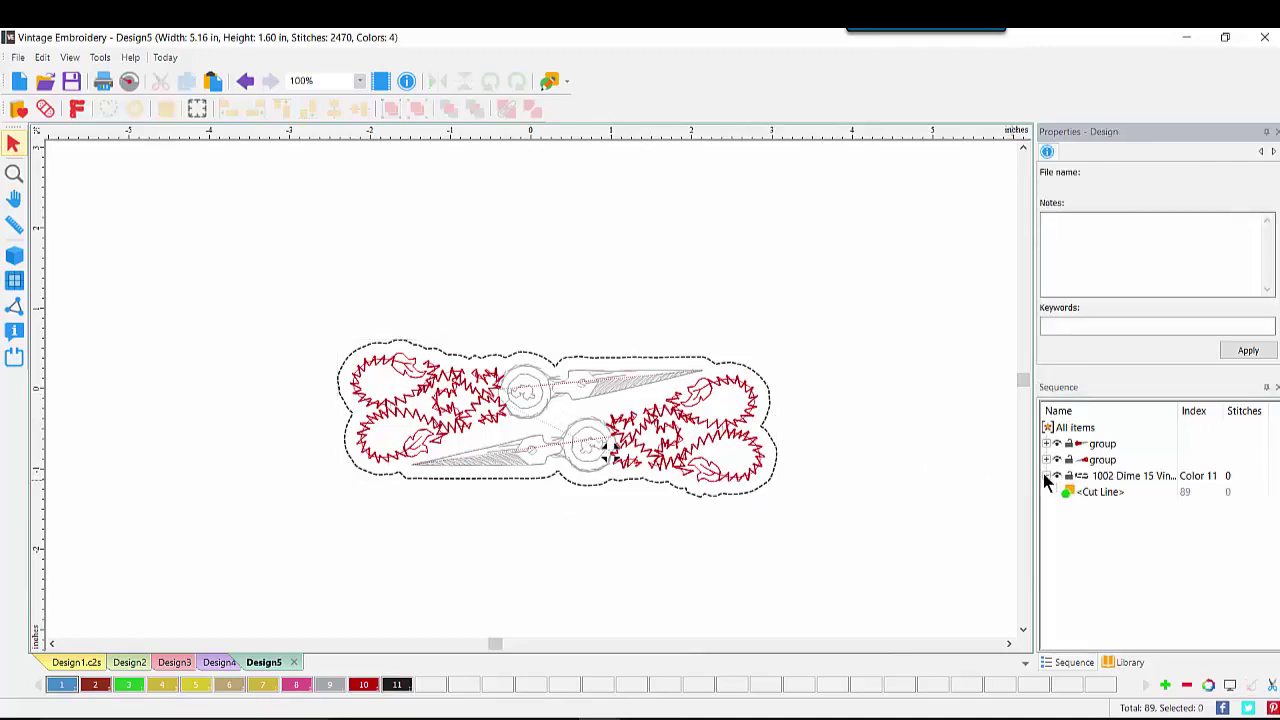
{"action": "left_click", "coordinate": [1117, 493]}
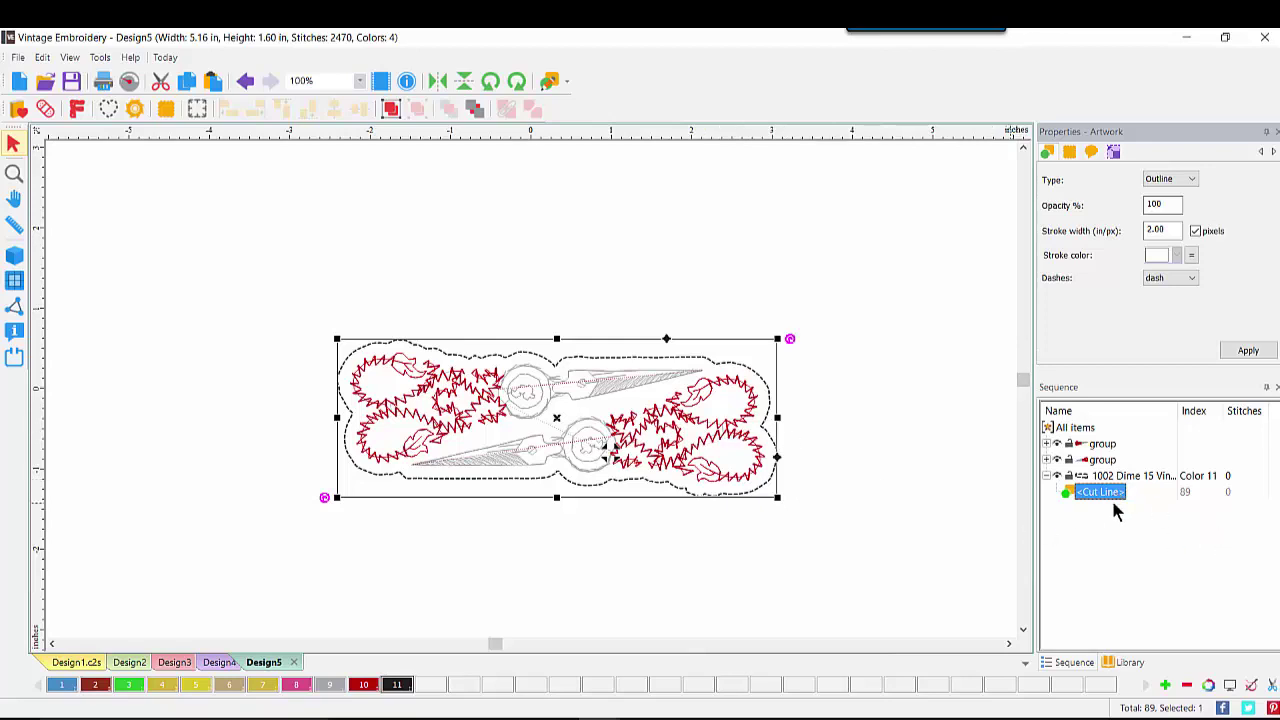
Turn off Optimize orientation in the cut line's cutter settings, using the Silhouette 12x12" hoop.
{"action": "left_click", "coordinate": [134, 109]}
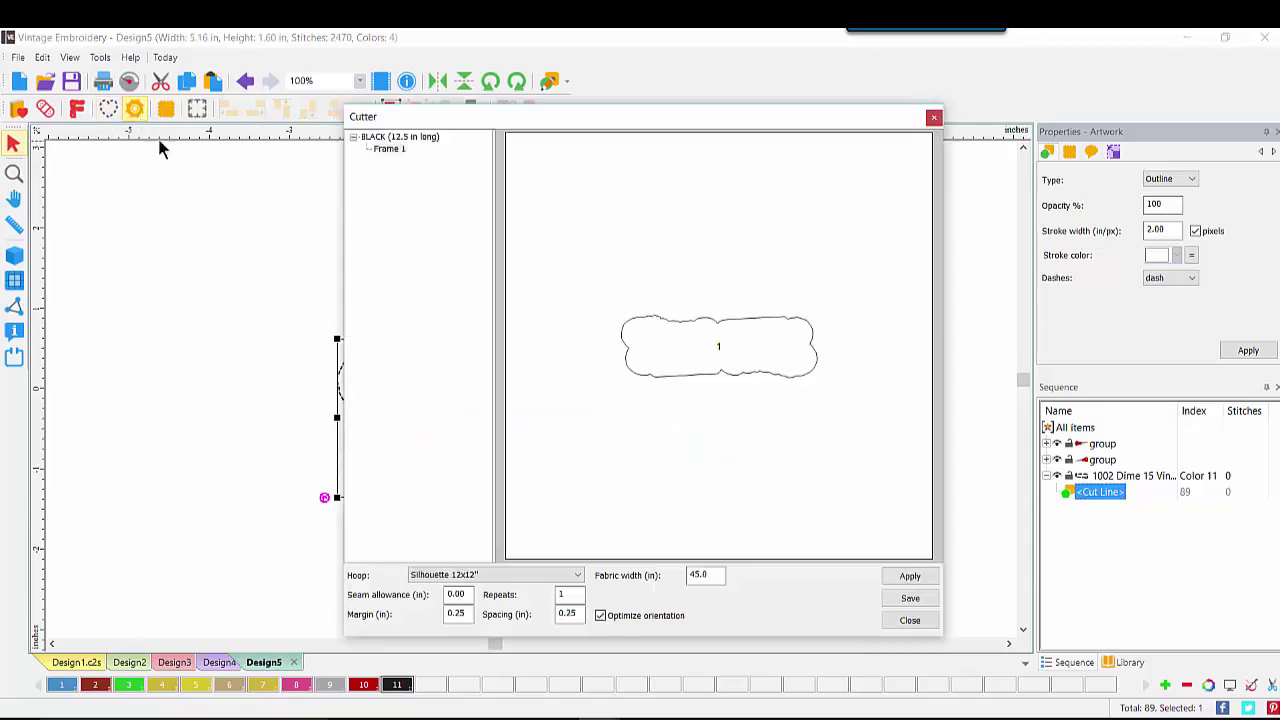
{"action": "left_click", "coordinate": [600, 615]}
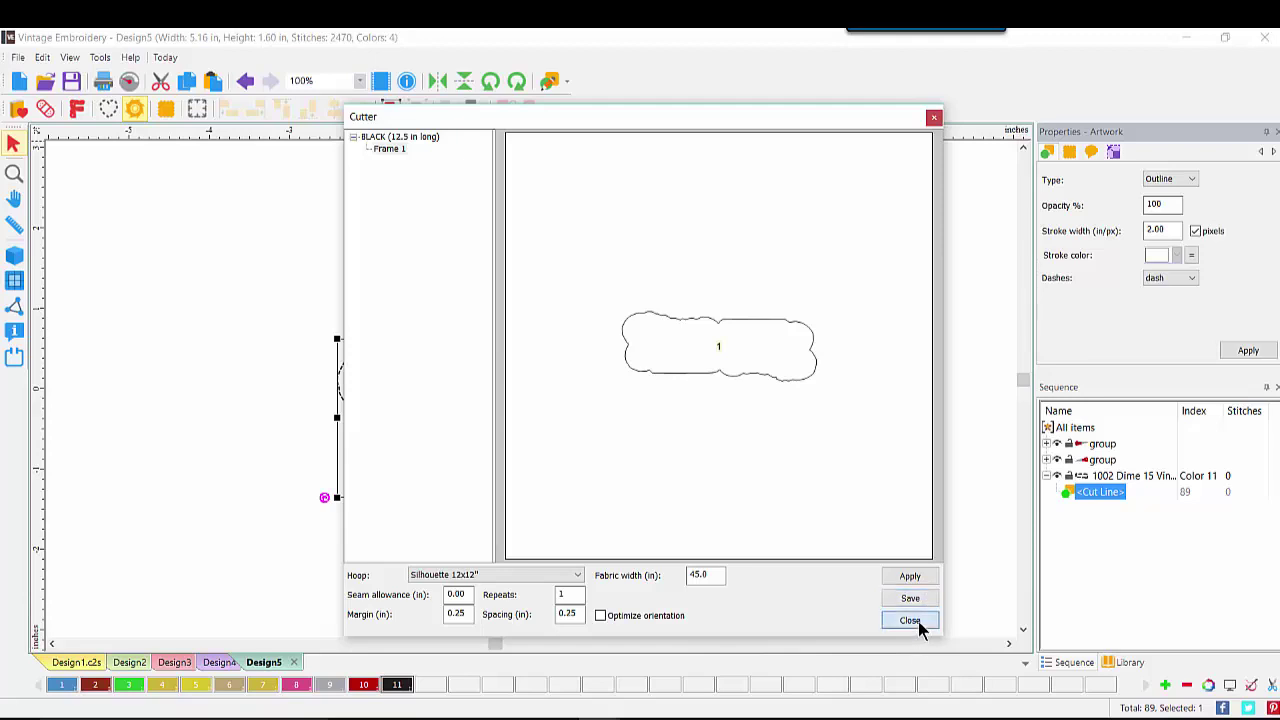
{"action": "left_click", "coordinate": [910, 620]}
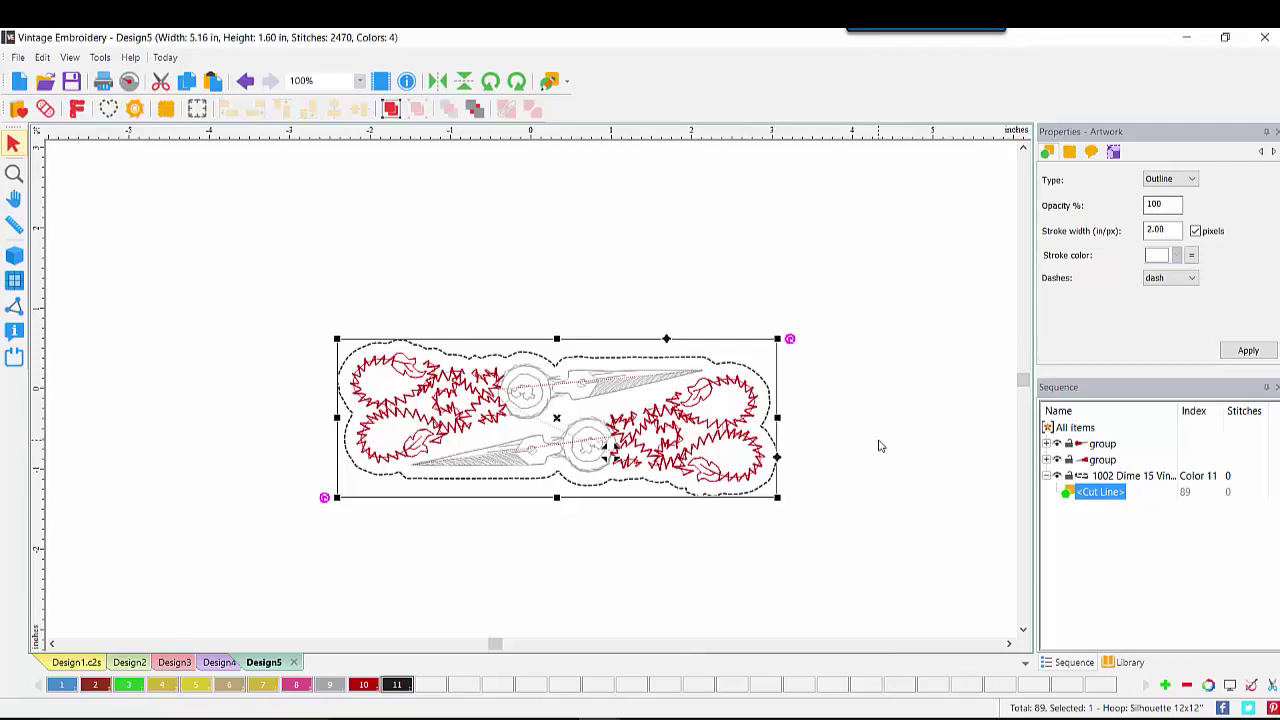
Ungroup the scissors and send the second 3064 block to the back, merging into 967- and 1501-stitch blocks.
{"action": "key", "text": "ctrl+a"}
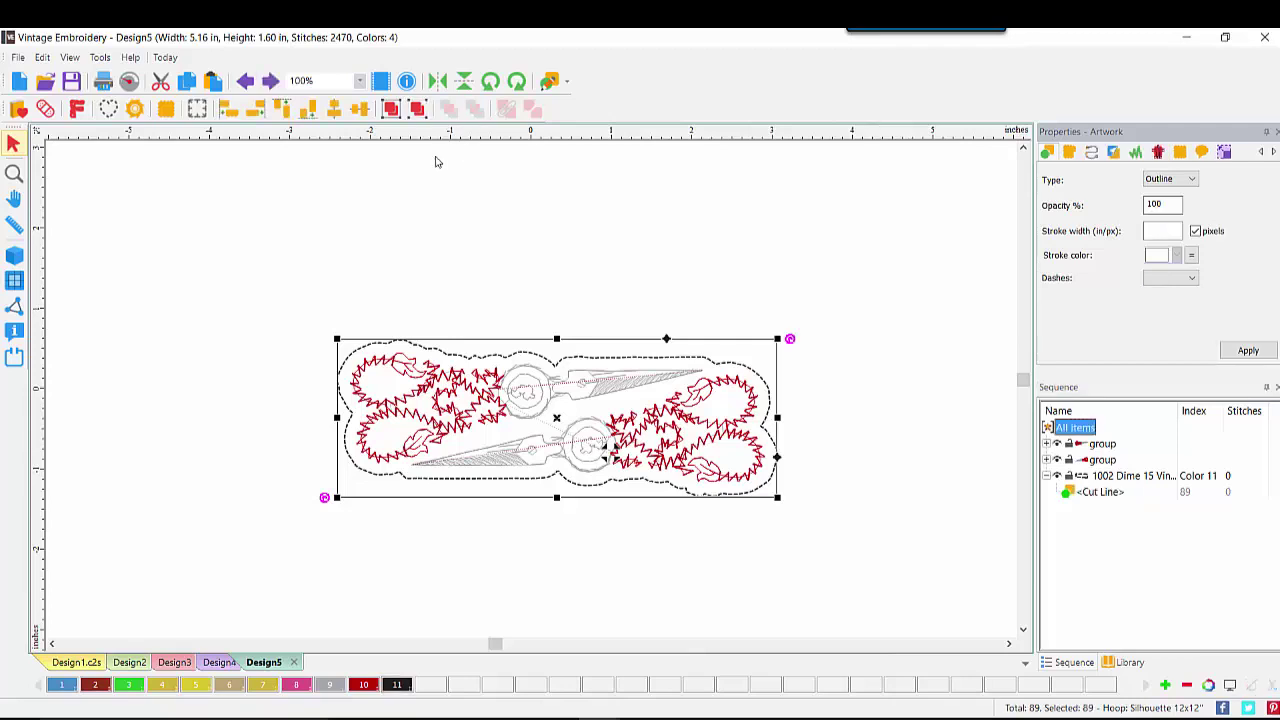
{"action": "left_click", "coordinate": [430, 116]}
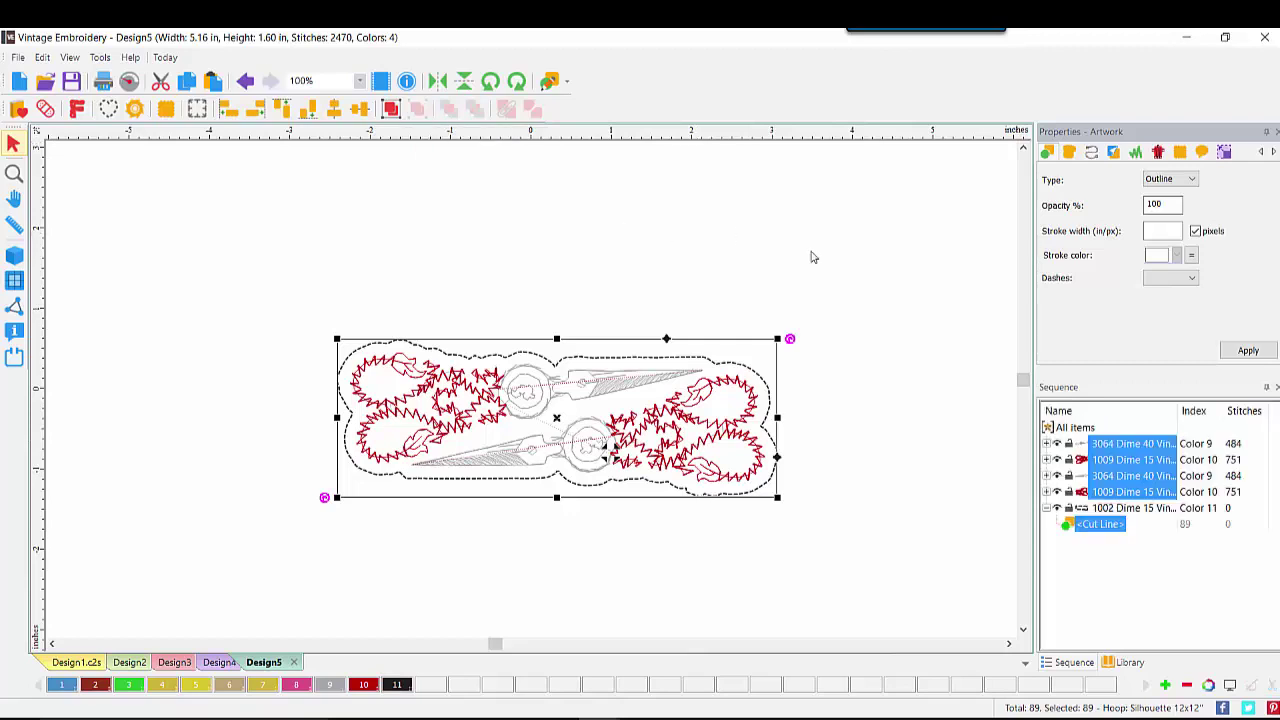
{"action": "left_click", "coordinate": [909, 503]}
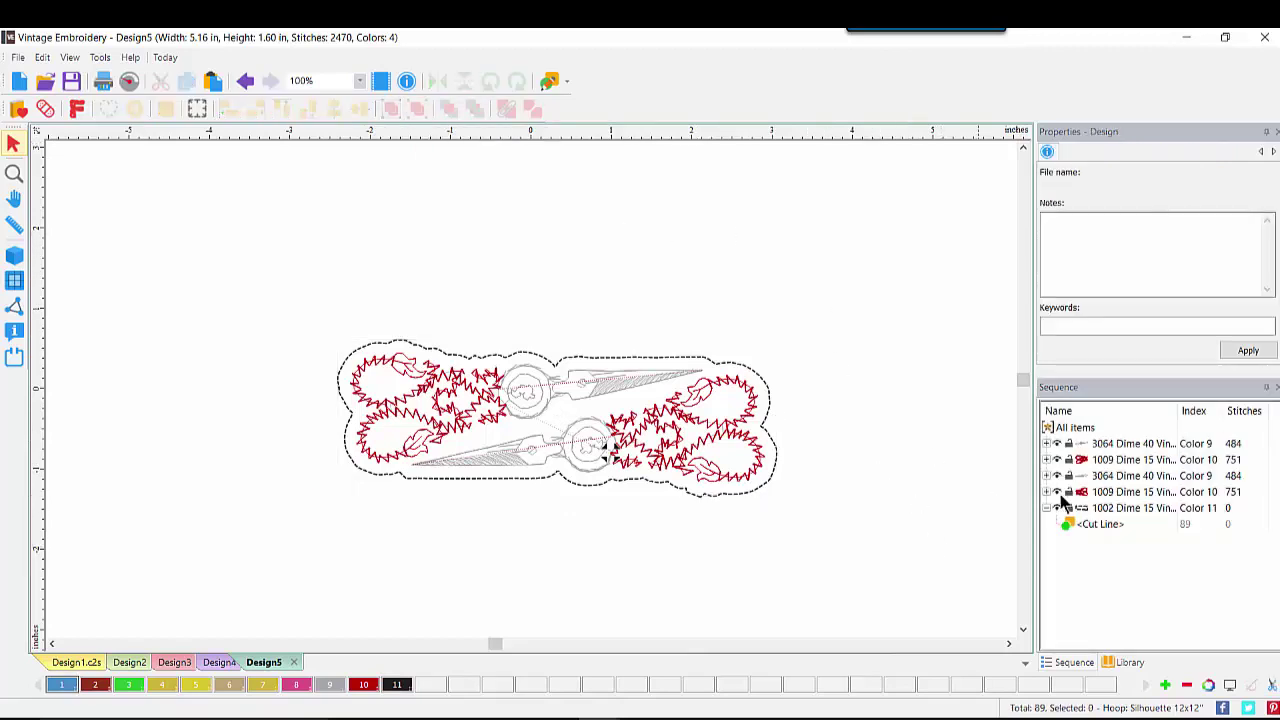
{"action": "left_click", "coordinate": [1133, 476]}
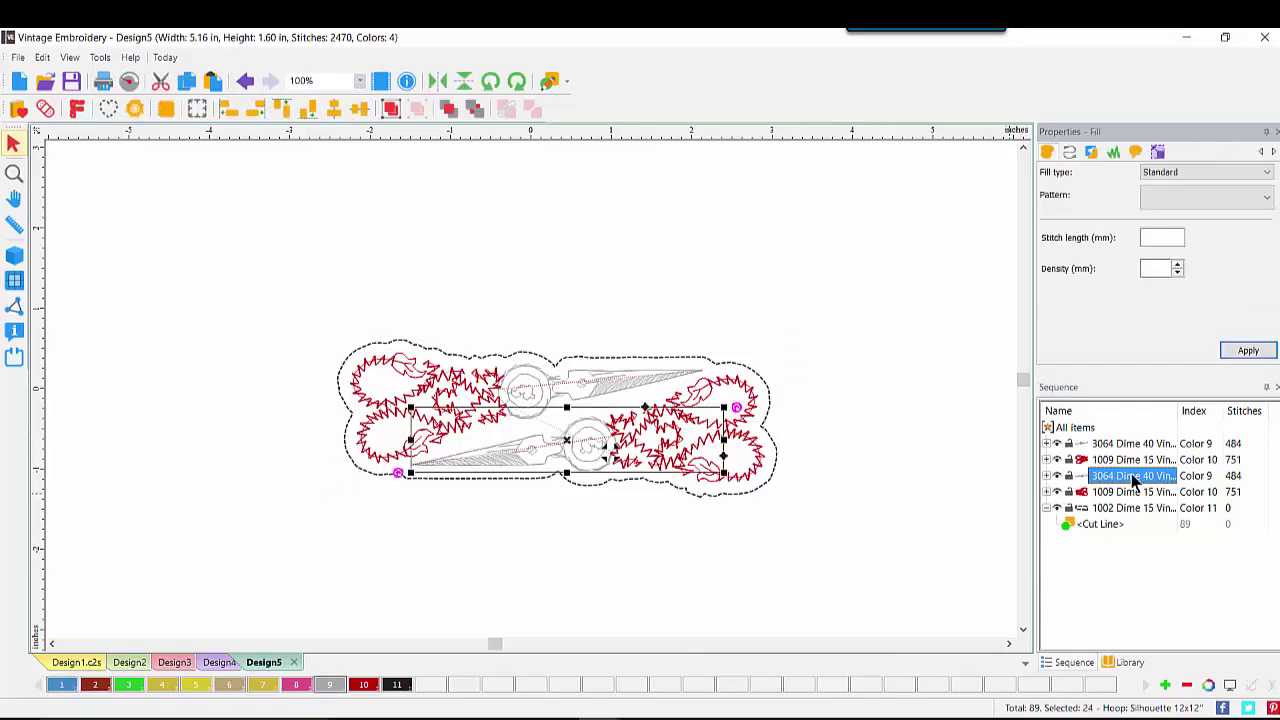
{"action": "left_click", "coordinate": [475, 110]}
{"action": "left_click", "coordinate": [1047, 443]}
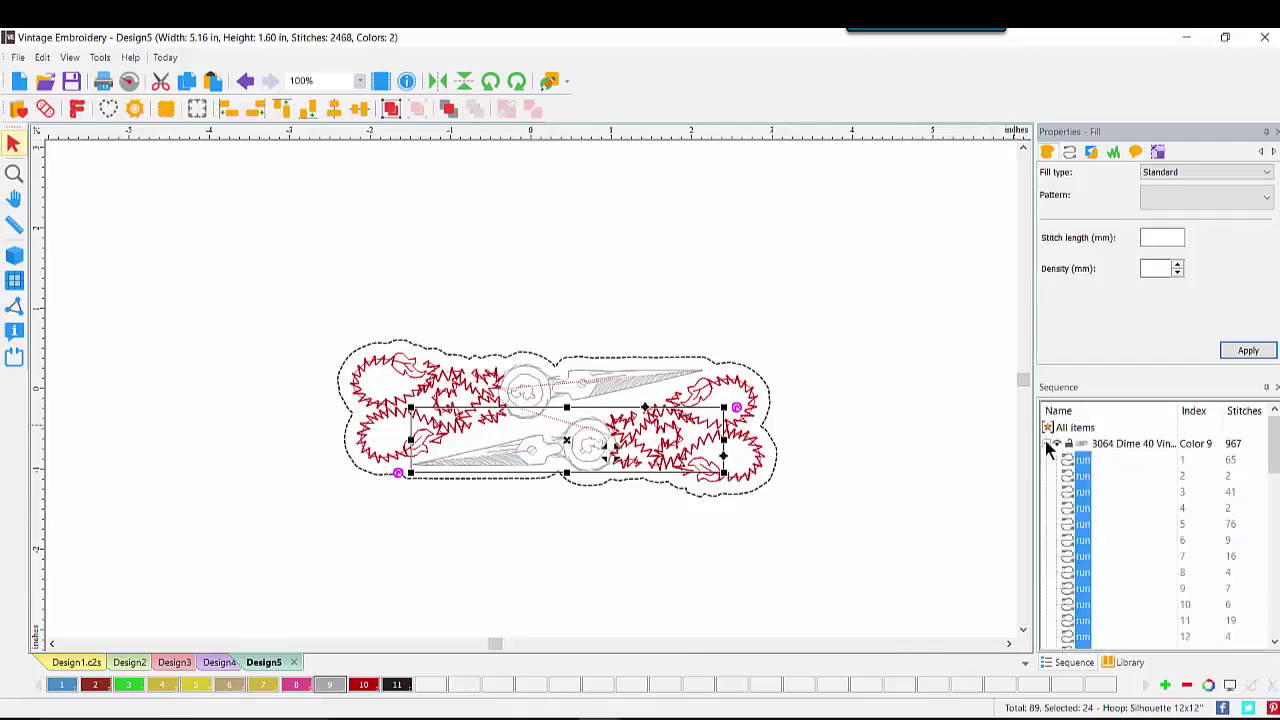
{"action": "left_click", "coordinate": [1046, 443]}
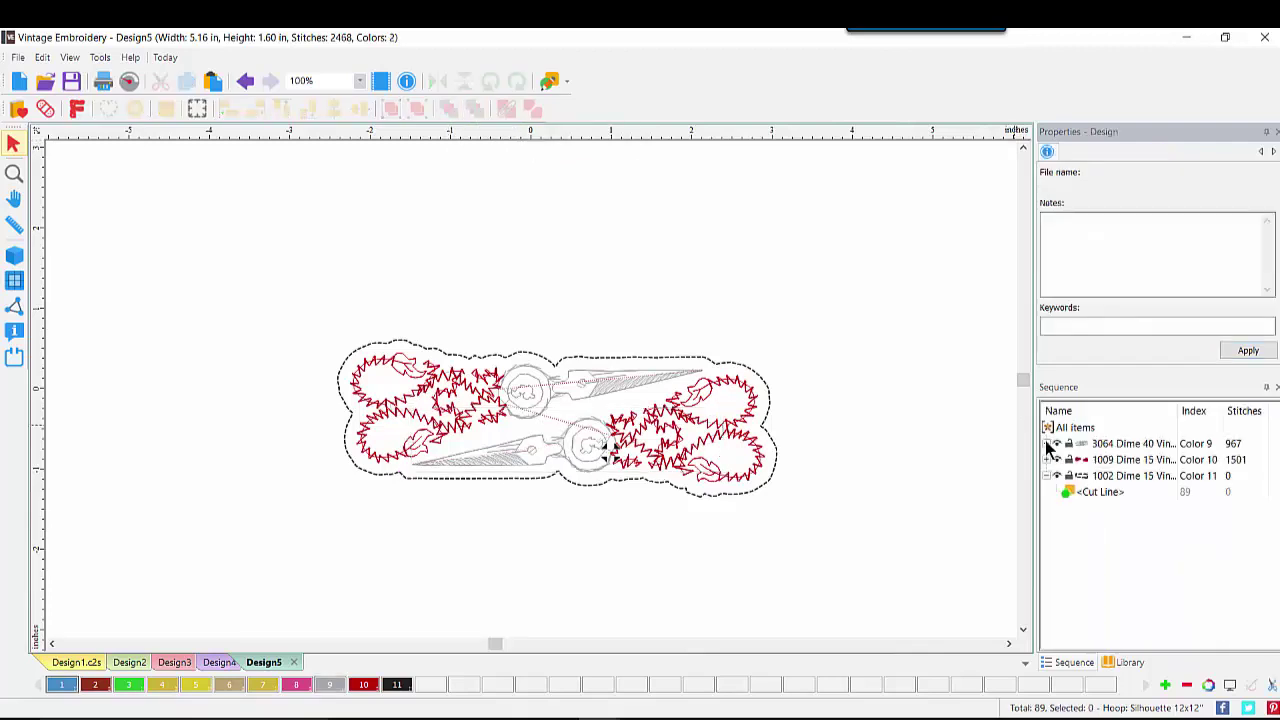
{"action": "left_click", "coordinate": [1110, 492]}
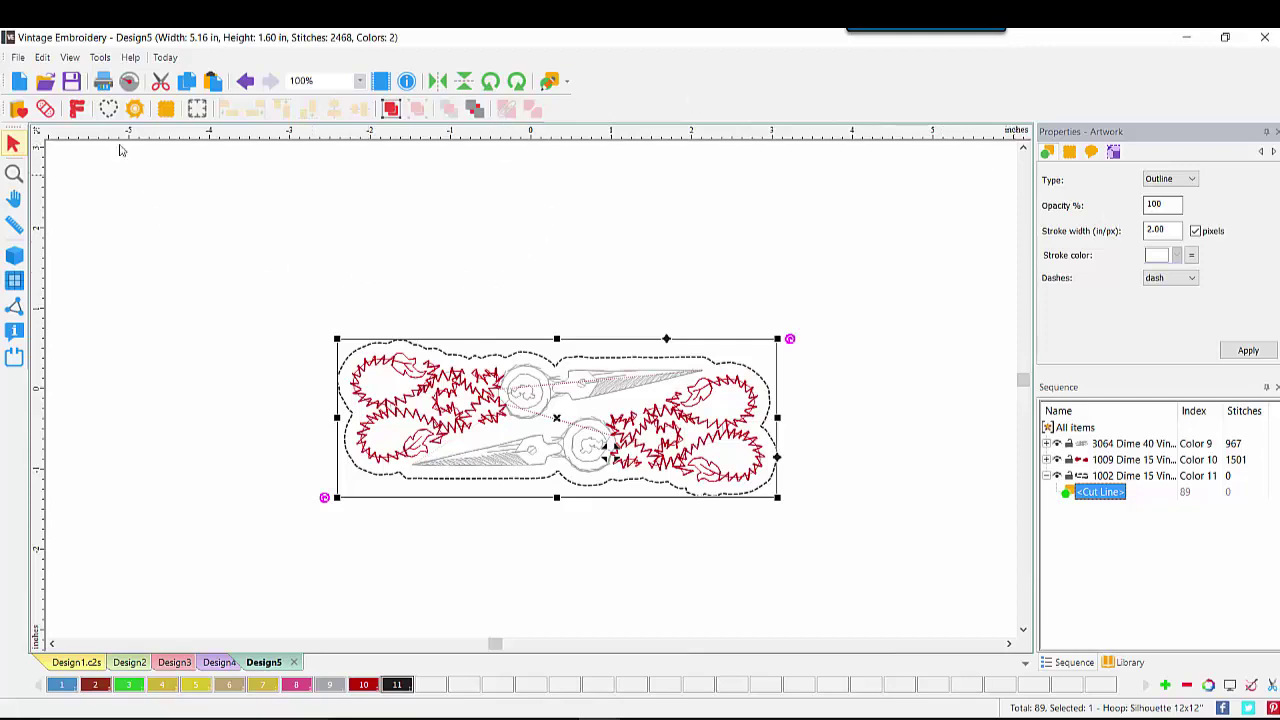
{"action": "left_click", "coordinate": [18, 57]}
Save the design as 'scissors 2' in C2S format in the DV Part 1 folder.
{"action": "left_click", "coordinate": [55, 219]}
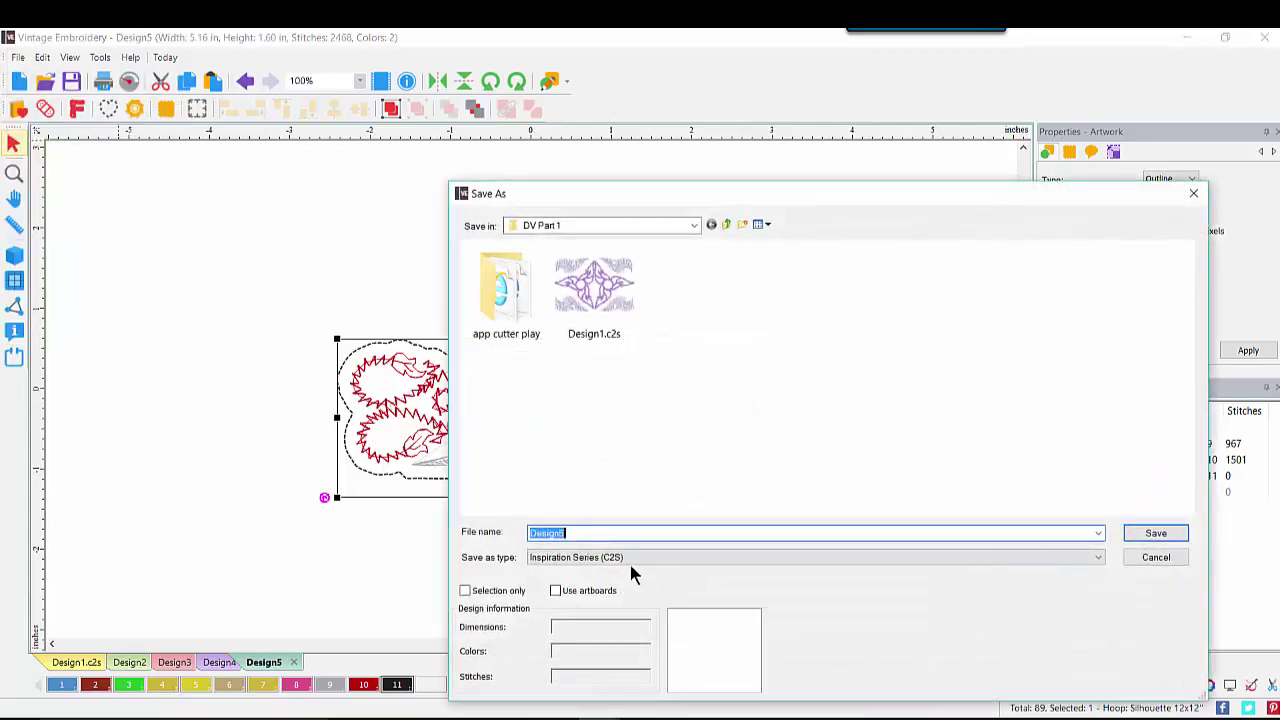
{"action": "type", "text": "s"}
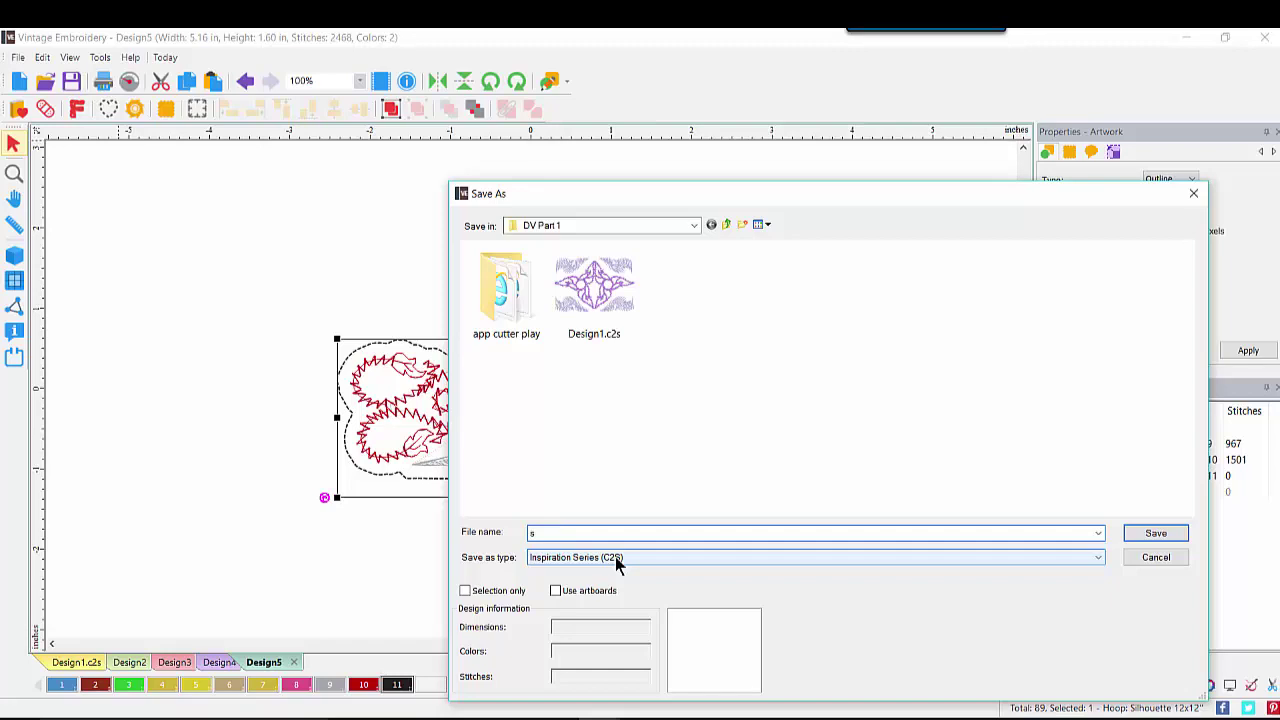
{"action": "type", "text": "cissors 2"}
{"action": "key", "text": "Return"}
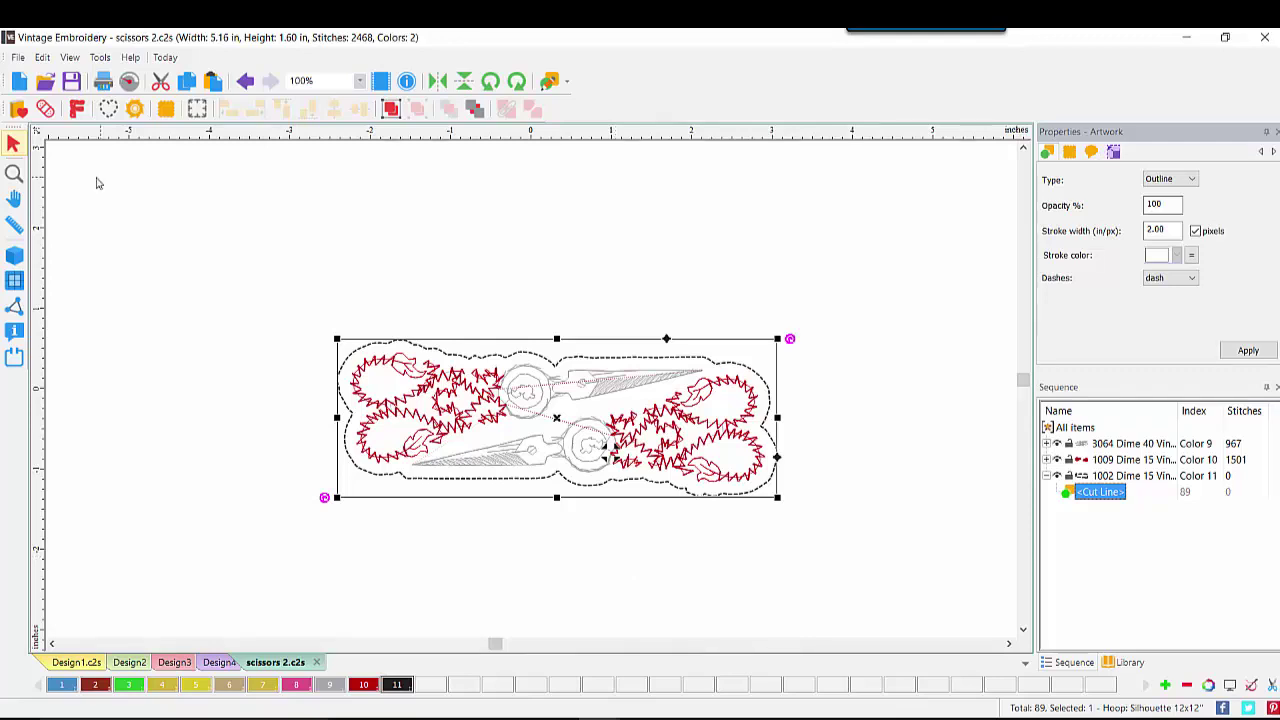
Load the Abs_0009_Icon_D library design into new Design6 and show it with realistic stitches.
{"action": "left_click", "coordinate": [19, 110]}
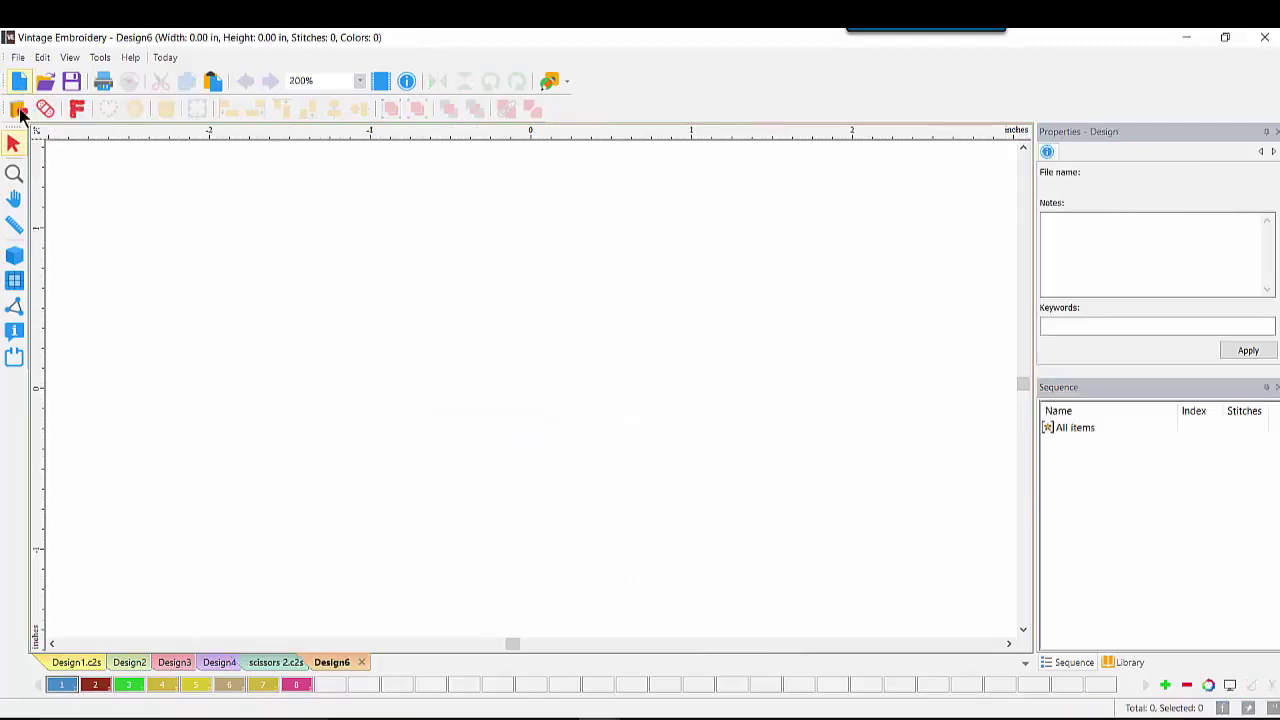
{"action": "left_click", "coordinate": [19, 110]}
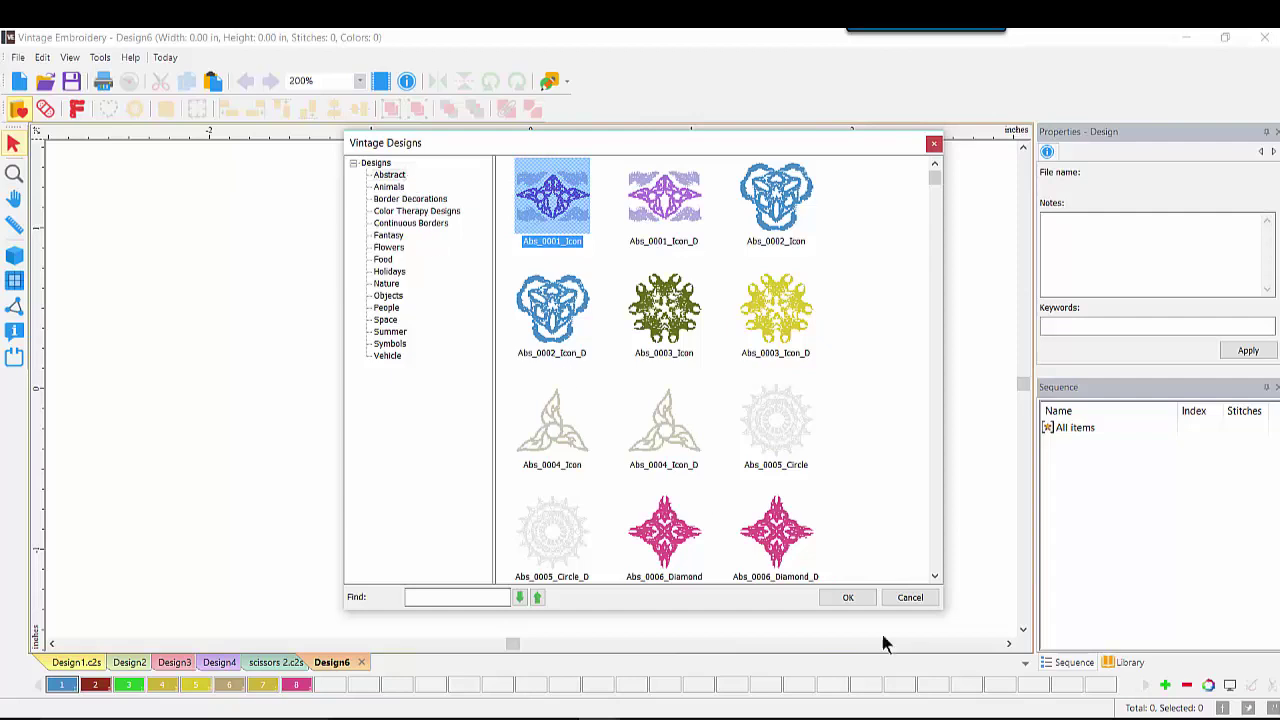
{"action": "scroll", "coordinate": [936, 560], "scroll_direction": "down", "scroll_amount": 2}
{"action": "scroll", "coordinate": [936, 555], "scroll_direction": "down", "scroll_amount": 2}
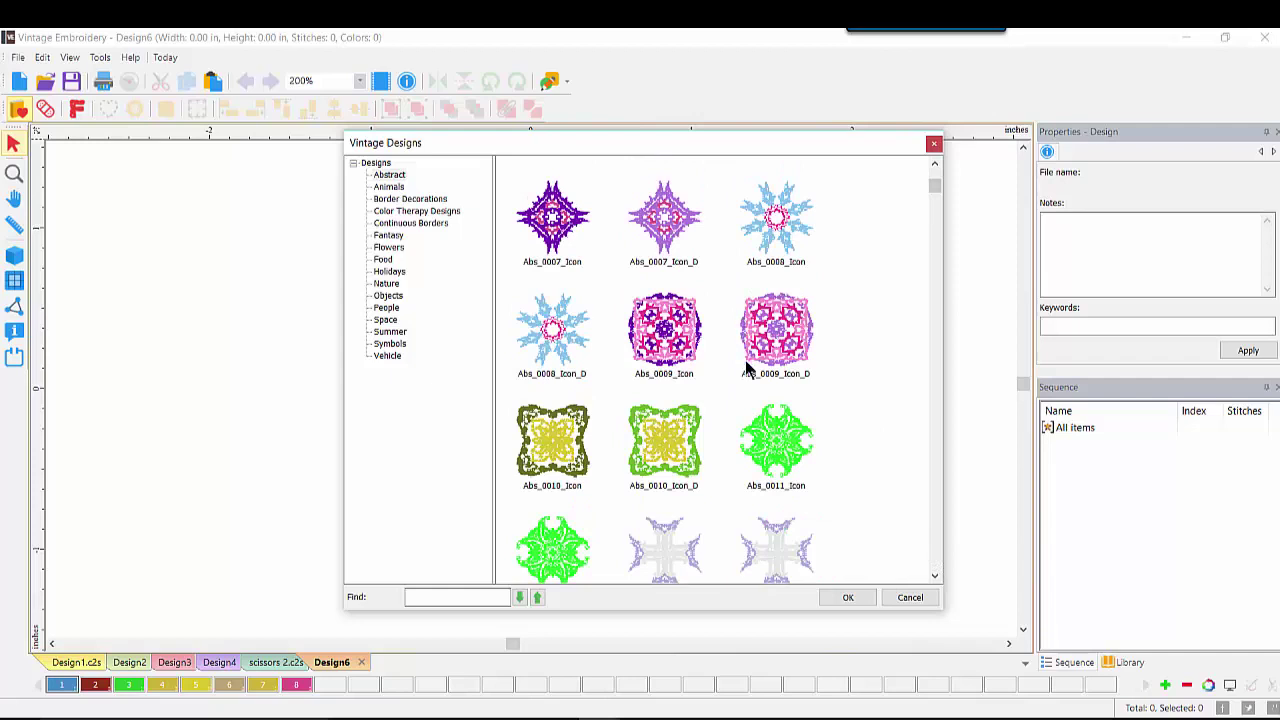
{"action": "double_click", "coordinate": [778, 340]}
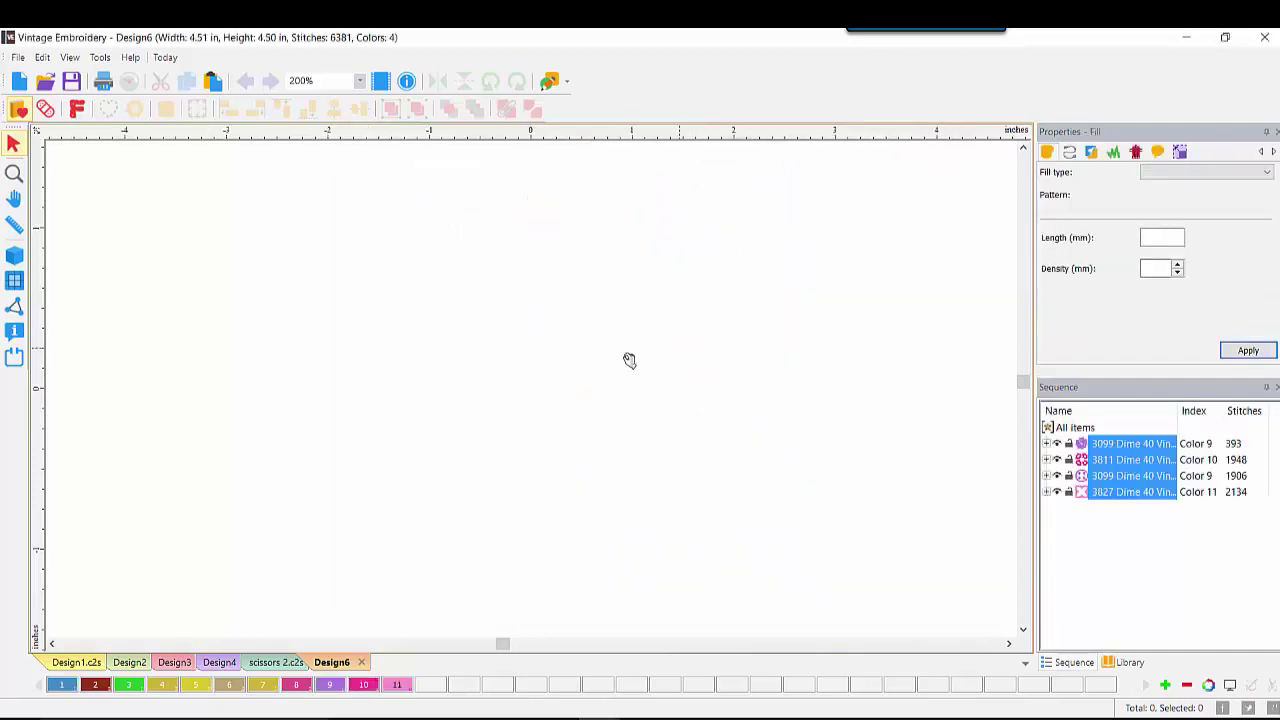
{"action": "left_click", "coordinate": [15, 256]}
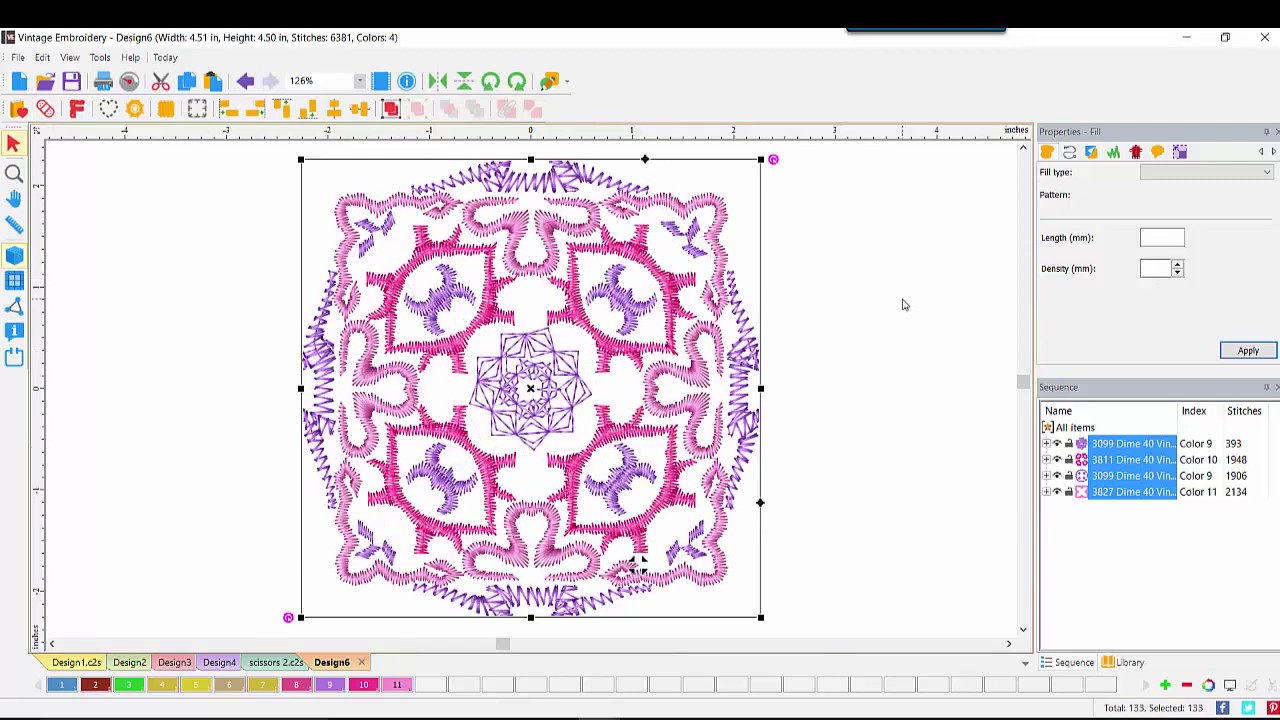
{"action": "left_click", "coordinate": [893, 289]}
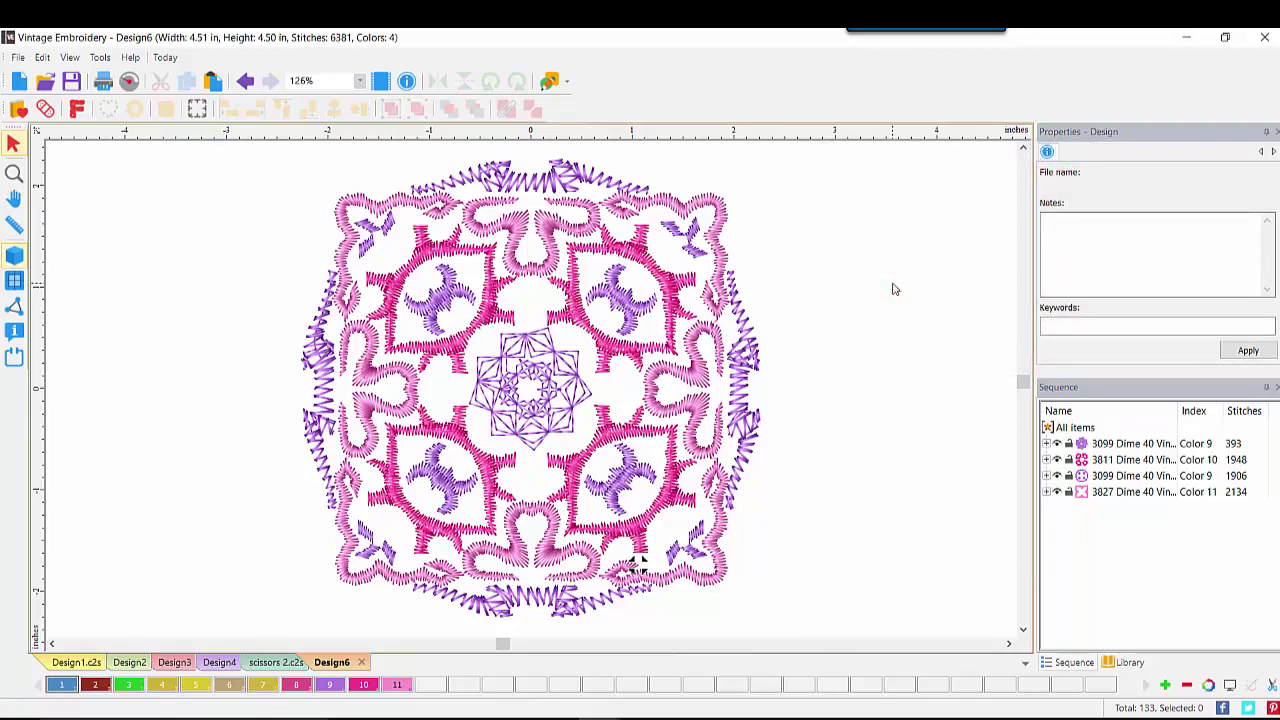
Hide the central, light-pink and Color 10 pieces, then drag the upper-right purple motif out right.
{"action": "key", "text": "Tab"}
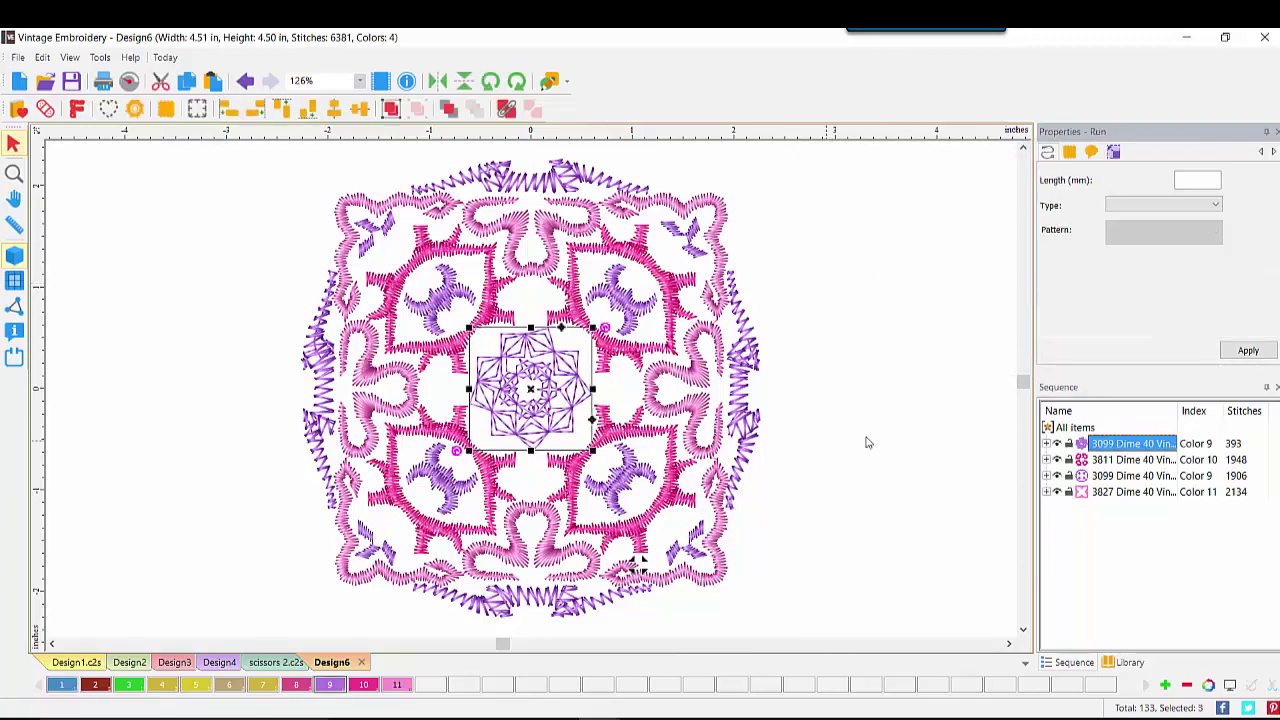
{"action": "left_click", "coordinate": [1057, 444]}
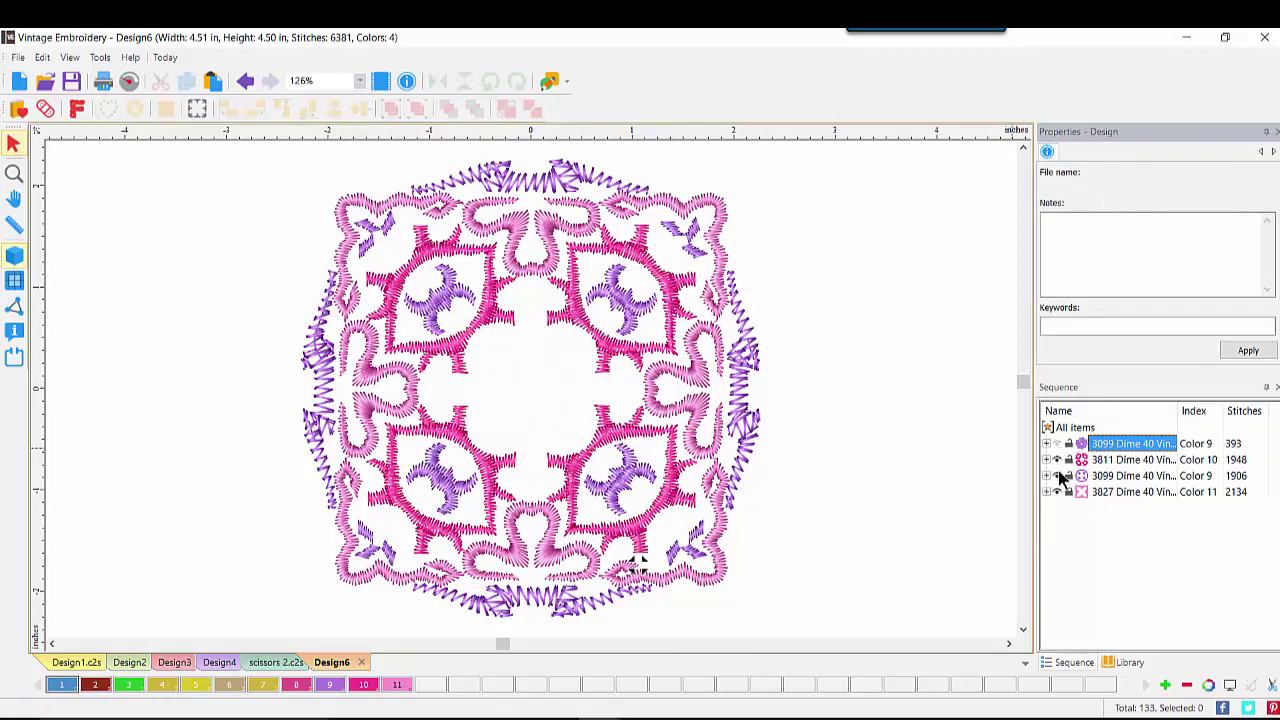
{"action": "left_click", "coordinate": [1057, 492]}
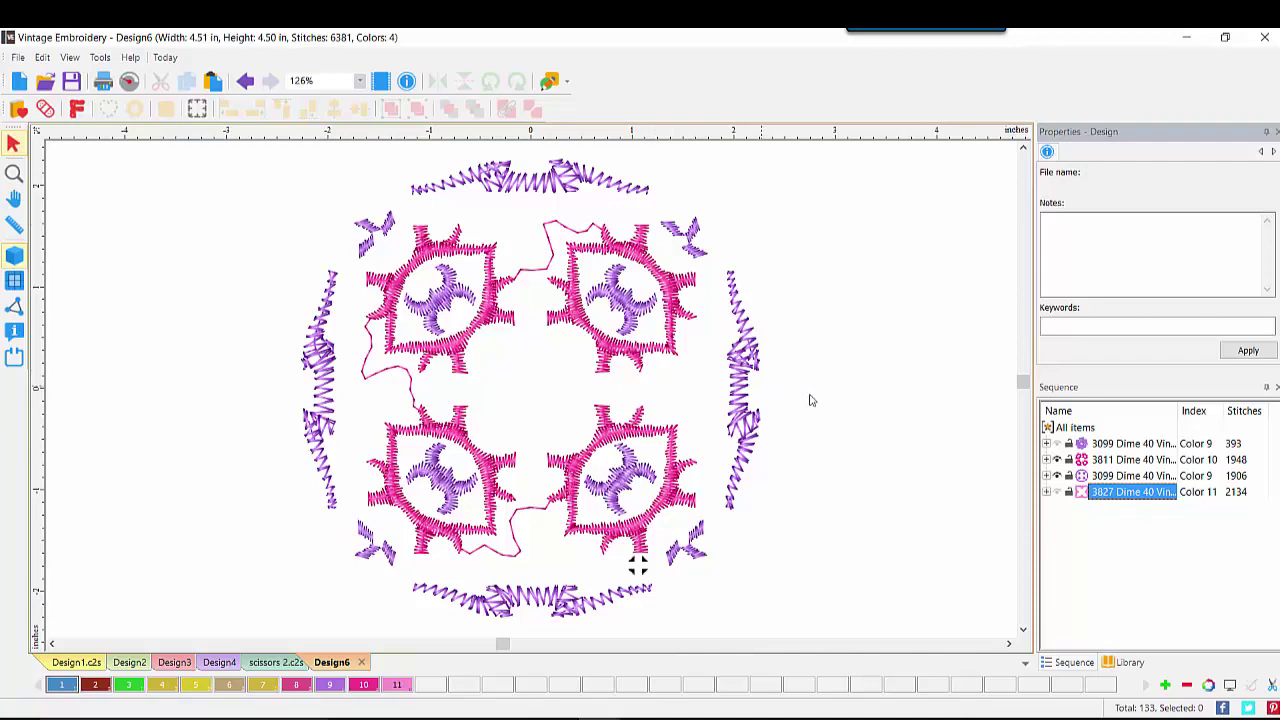
{"action": "left_click", "coordinate": [1056, 459]}
{"action": "left_click_drag", "start_coordinate": [545, 220], "coordinate": [672, 366]}
{"action": "left_click_drag", "start_coordinate": [621, 298], "coordinate": [932, 482]}
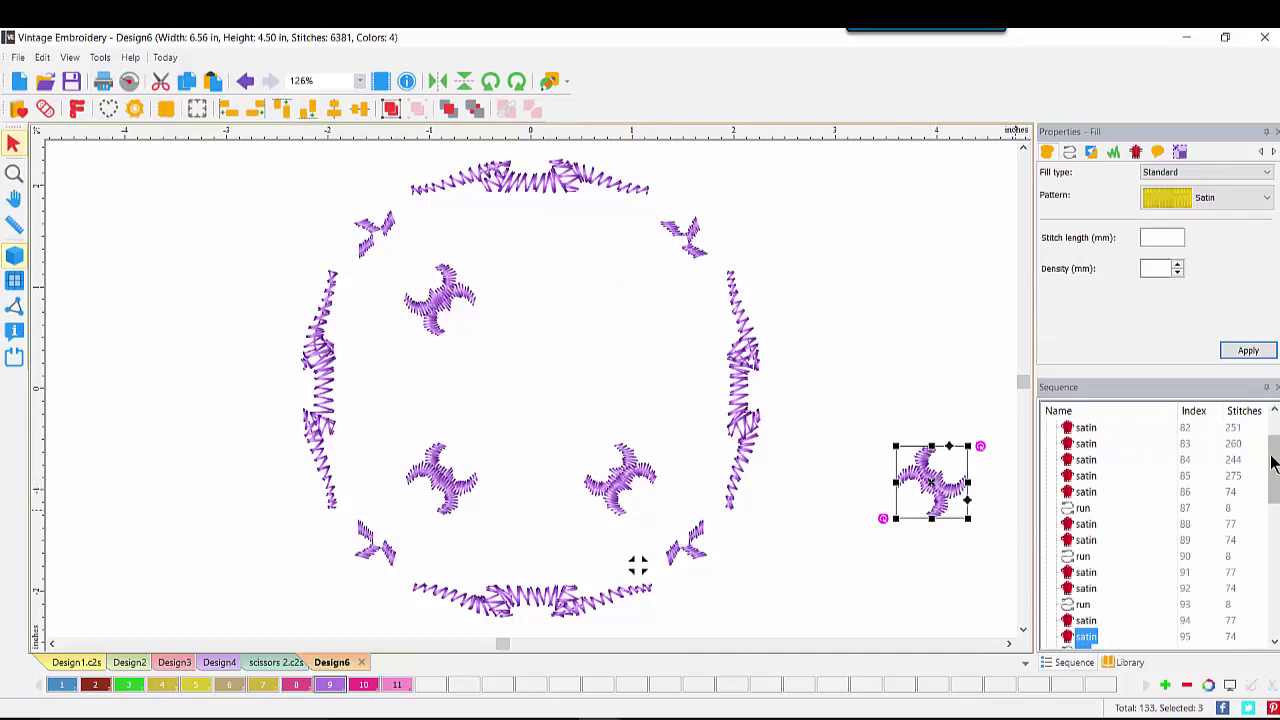
Make the pink Color 10 stitches visible again and clear the selection.
{"action": "scroll", "coordinate": [1276, 458], "scroll_direction": "up", "scroll_amount": 1}
{"action": "scroll", "coordinate": [1276, 458], "scroll_direction": "up", "scroll_amount": 3}
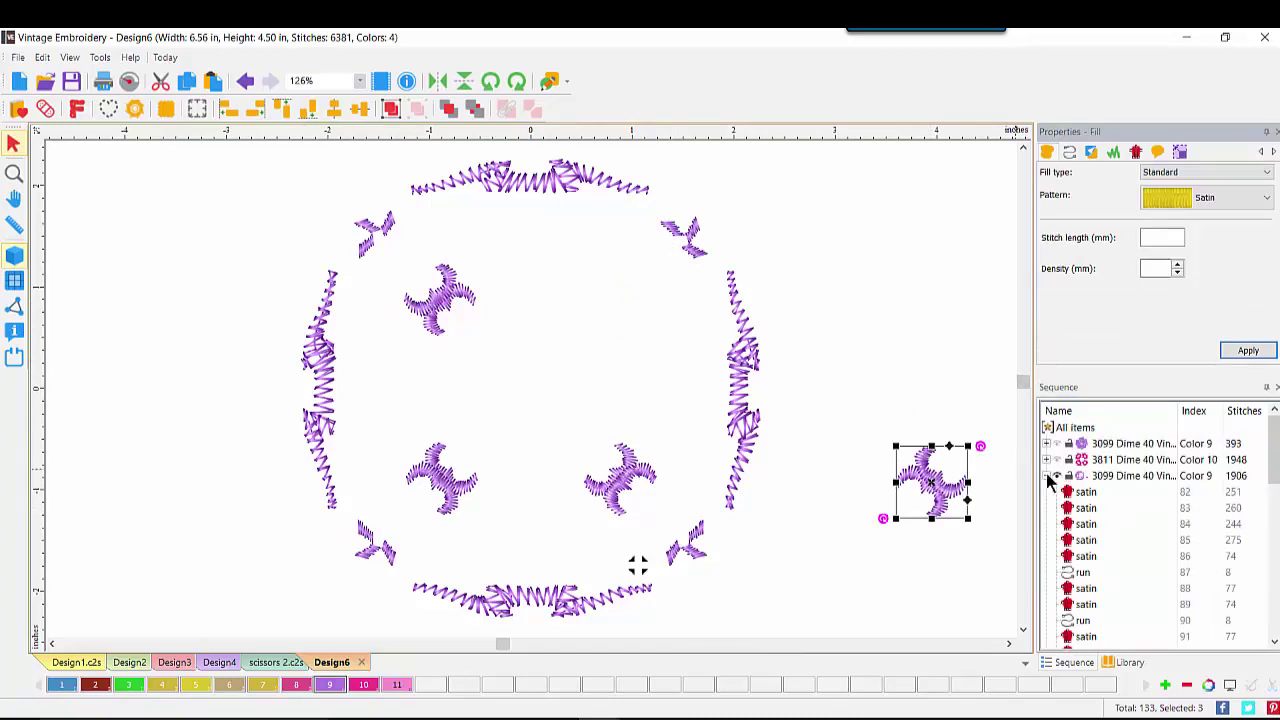
{"action": "left_click", "coordinate": [1047, 476]}
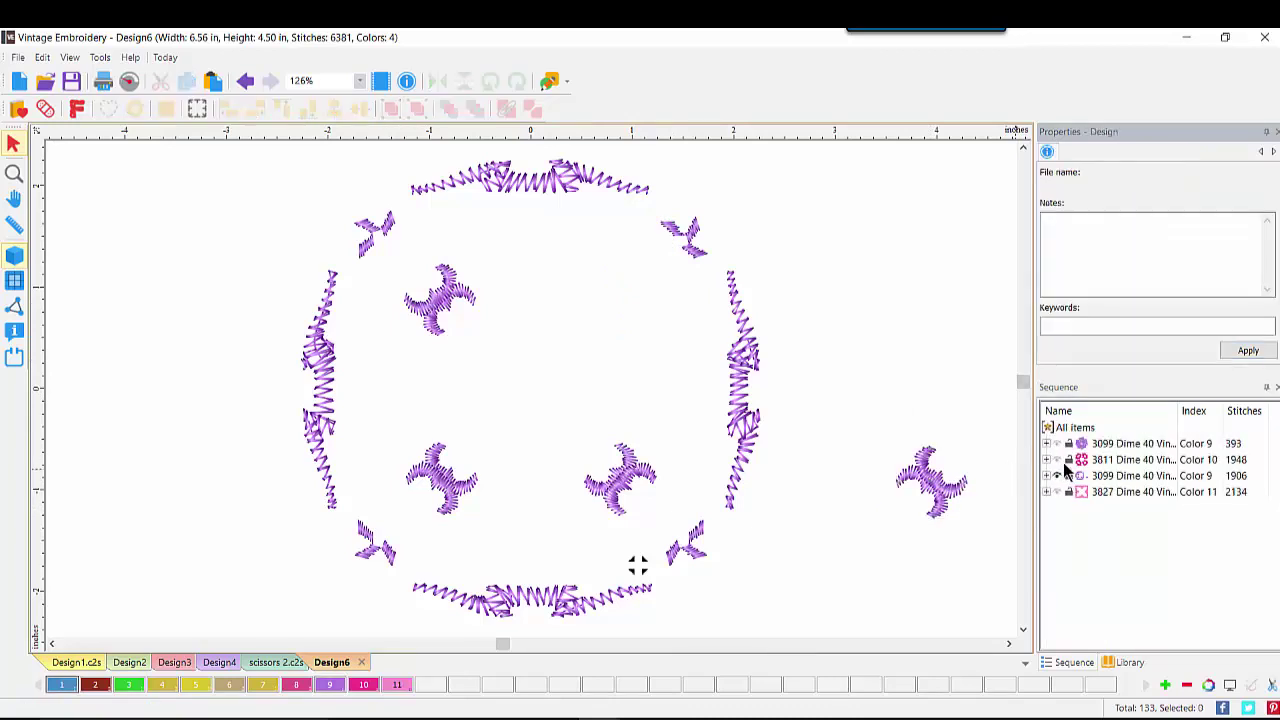
{"action": "left_click", "coordinate": [1057, 459]}
{"action": "left_click", "coordinate": [837, 242]}
Move the upper-right pink motif to the right, delete its stray stitch, and select the motif.
{"action": "left_click_drag", "start_coordinate": [535, 202], "coordinate": [702, 388]}
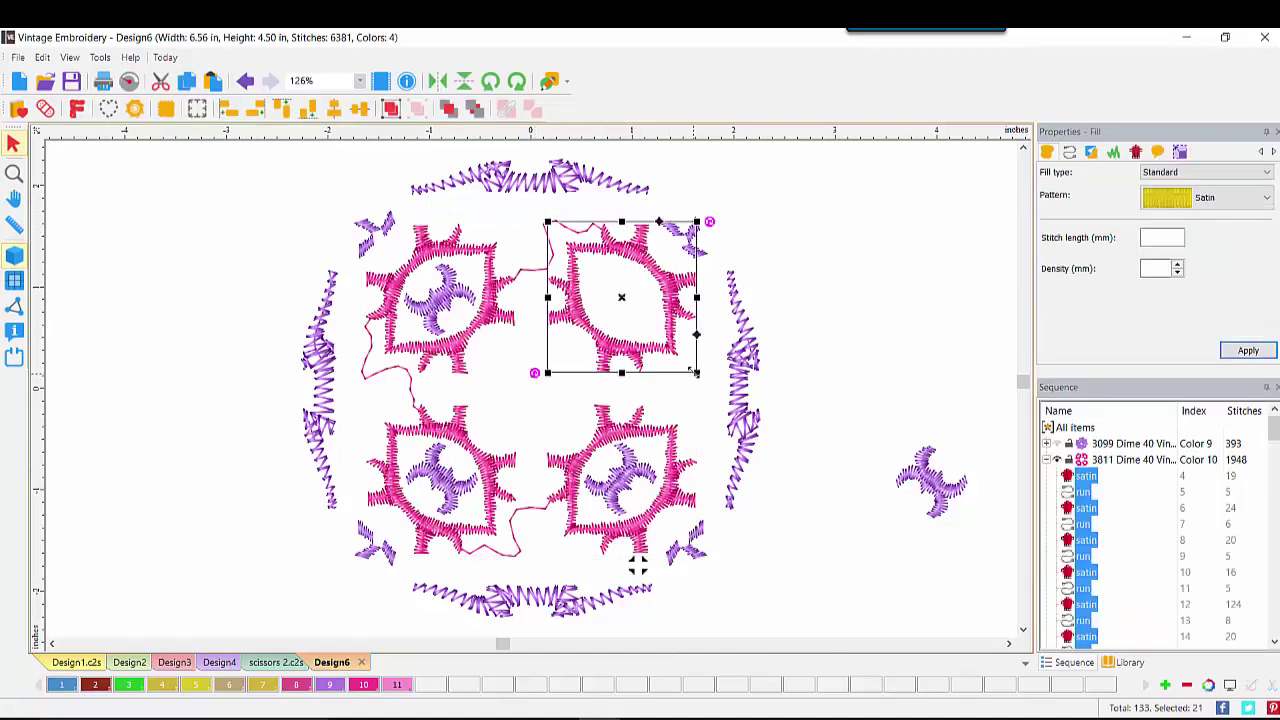
{"action": "left_click_drag", "start_coordinate": [652, 275], "coordinate": [960, 431]}
{"action": "left_click_drag", "start_coordinate": [965, 377], "coordinate": [1013, 430]}
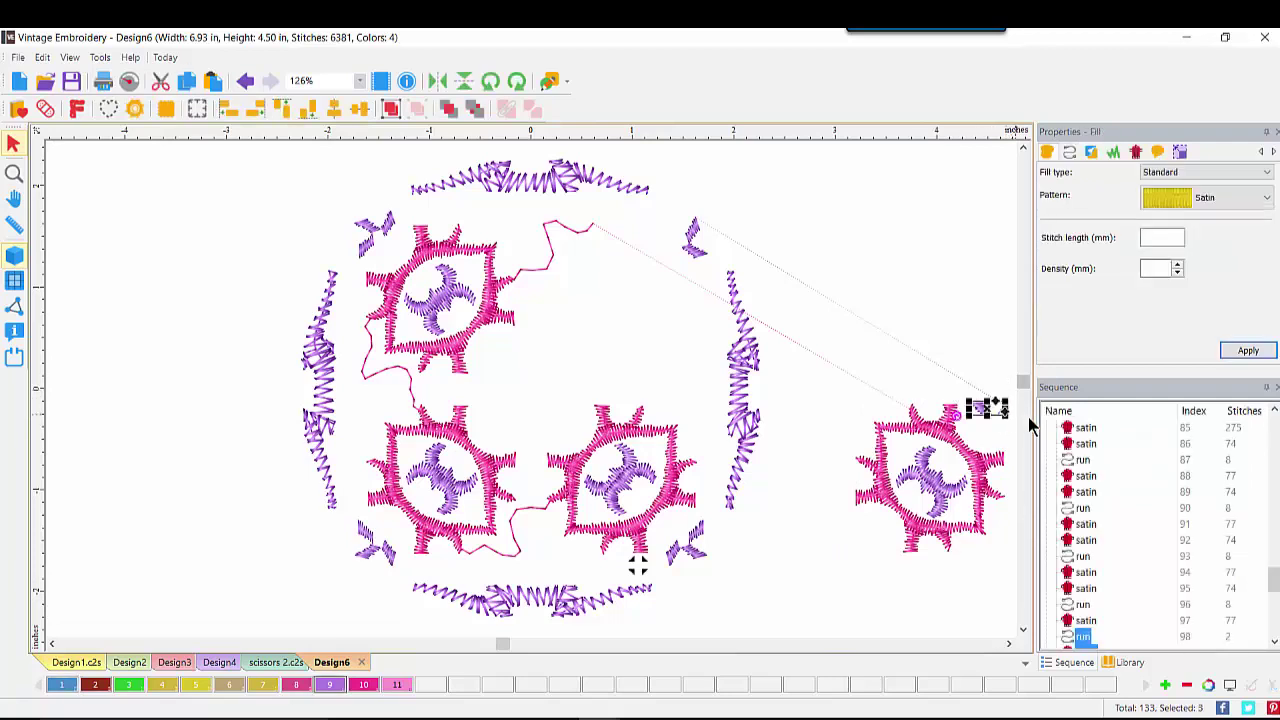
{"action": "key", "text": "Delete"}
{"action": "left_click_drag", "start_coordinate": [849, 350], "coordinate": [937, 597]}
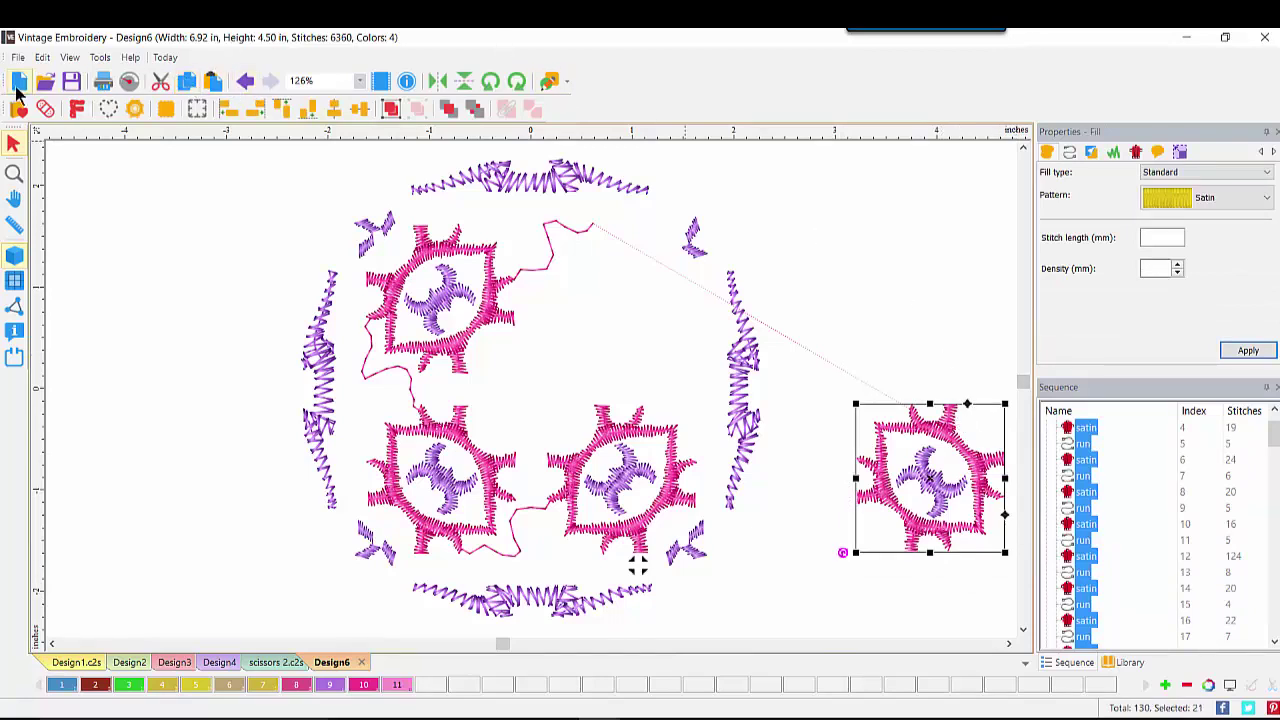
Paste the motif into a new design, rotate it left, and view realistic stitches at 100%.
{"action": "left_click", "coordinate": [19, 85]}
{"action": "left_click", "coordinate": [211, 81]}
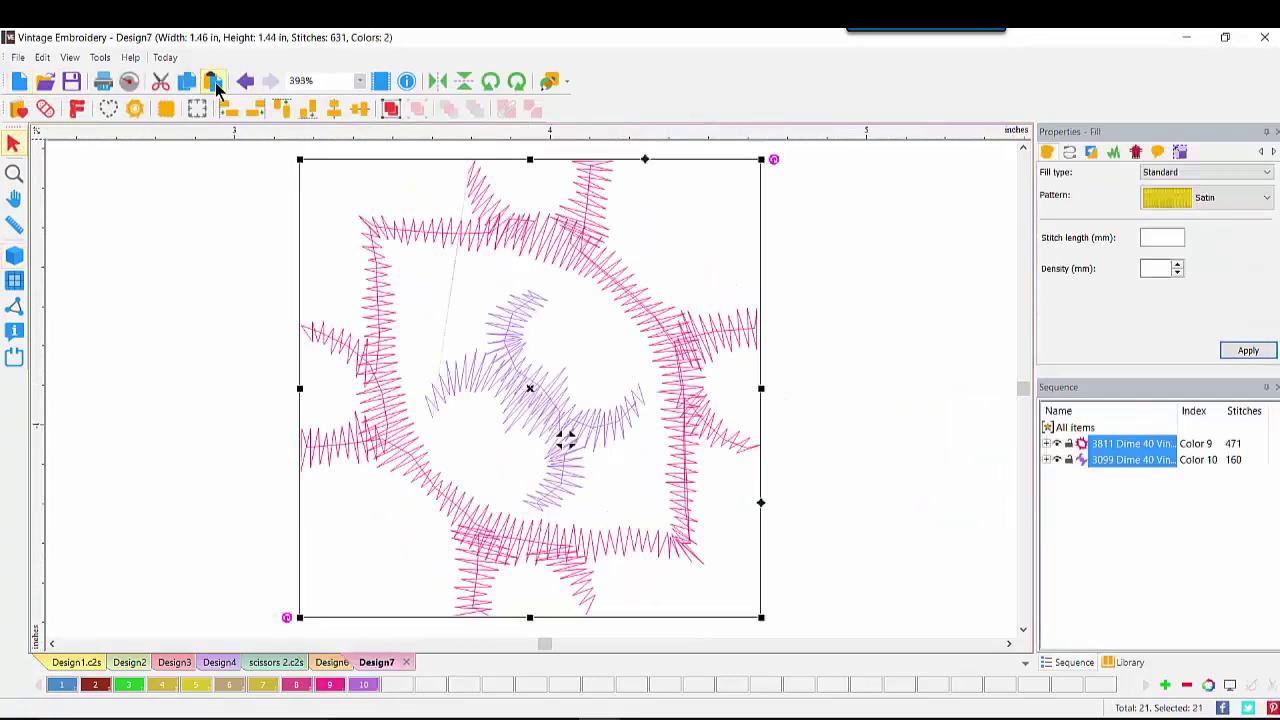
{"action": "left_click", "coordinate": [490, 85]}
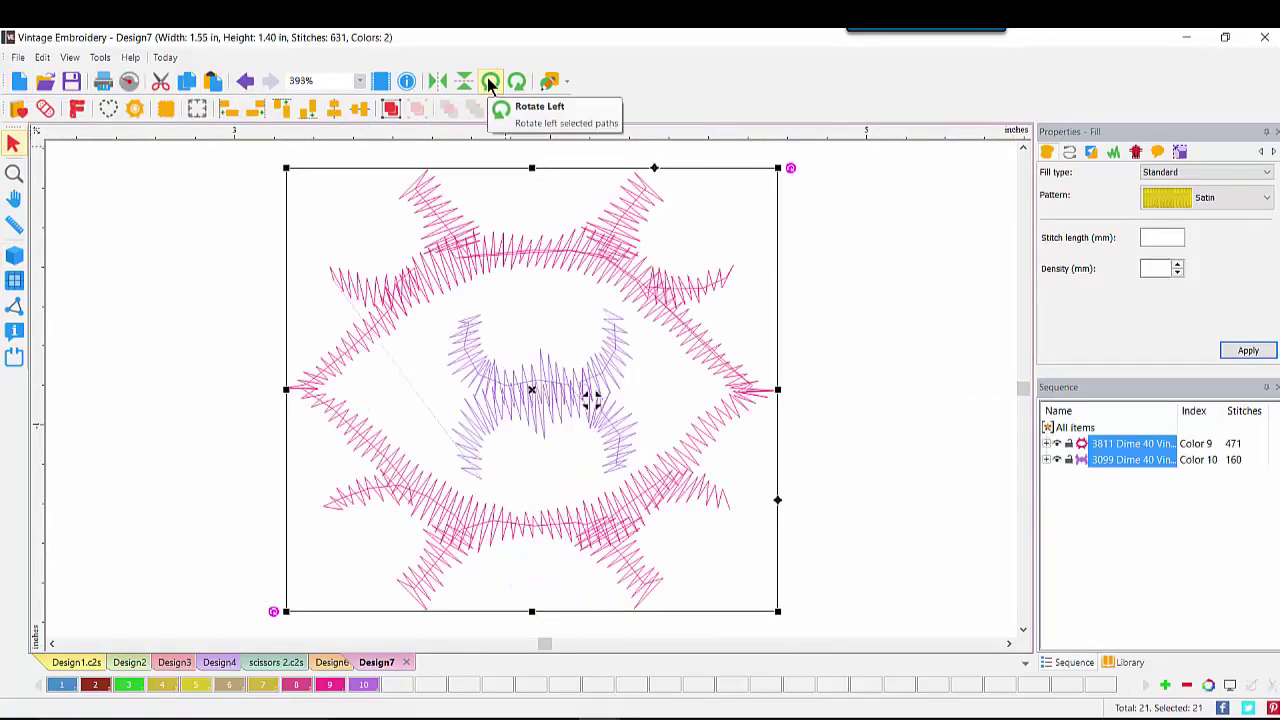
{"action": "left_click", "coordinate": [15, 256]}
{"action": "left_click", "coordinate": [359, 80]}
{"action": "left_click", "coordinate": [310, 222]}
{"action": "left_click", "coordinate": [175, 333]}
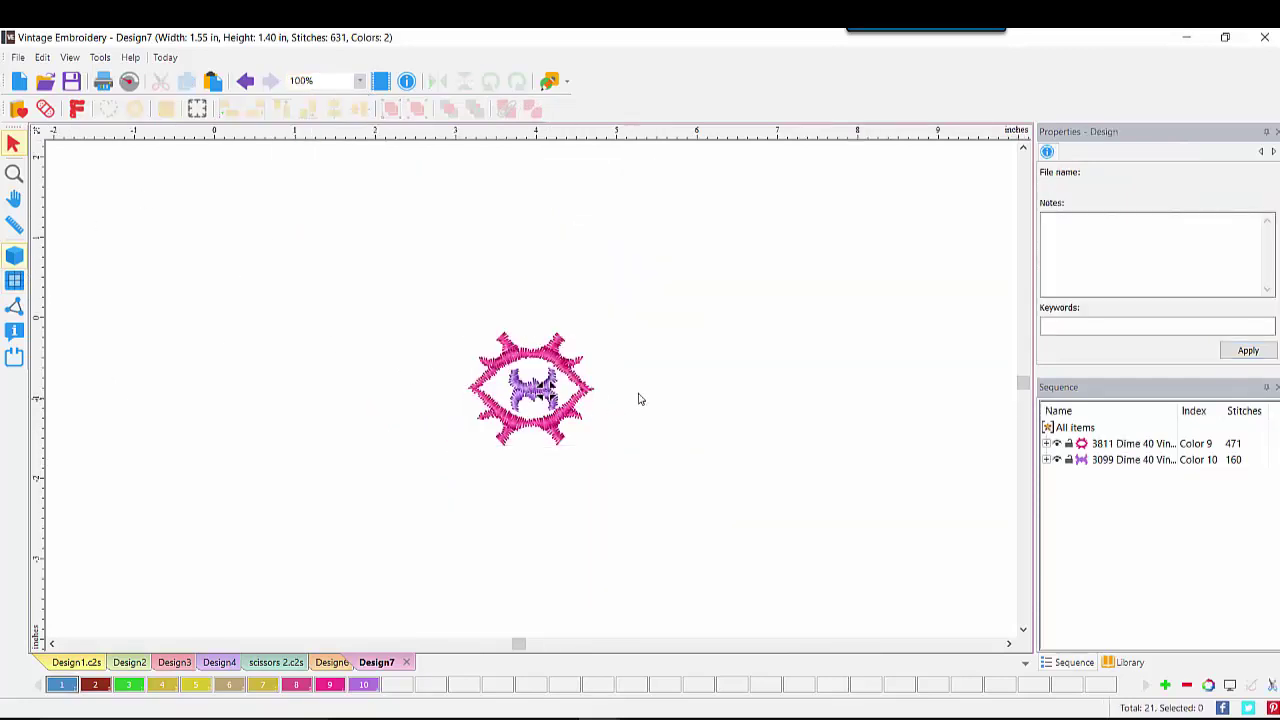
Group the purple and pink pieces separately, then center-align both groups.
{"action": "double_click", "coordinate": [1105, 462]}
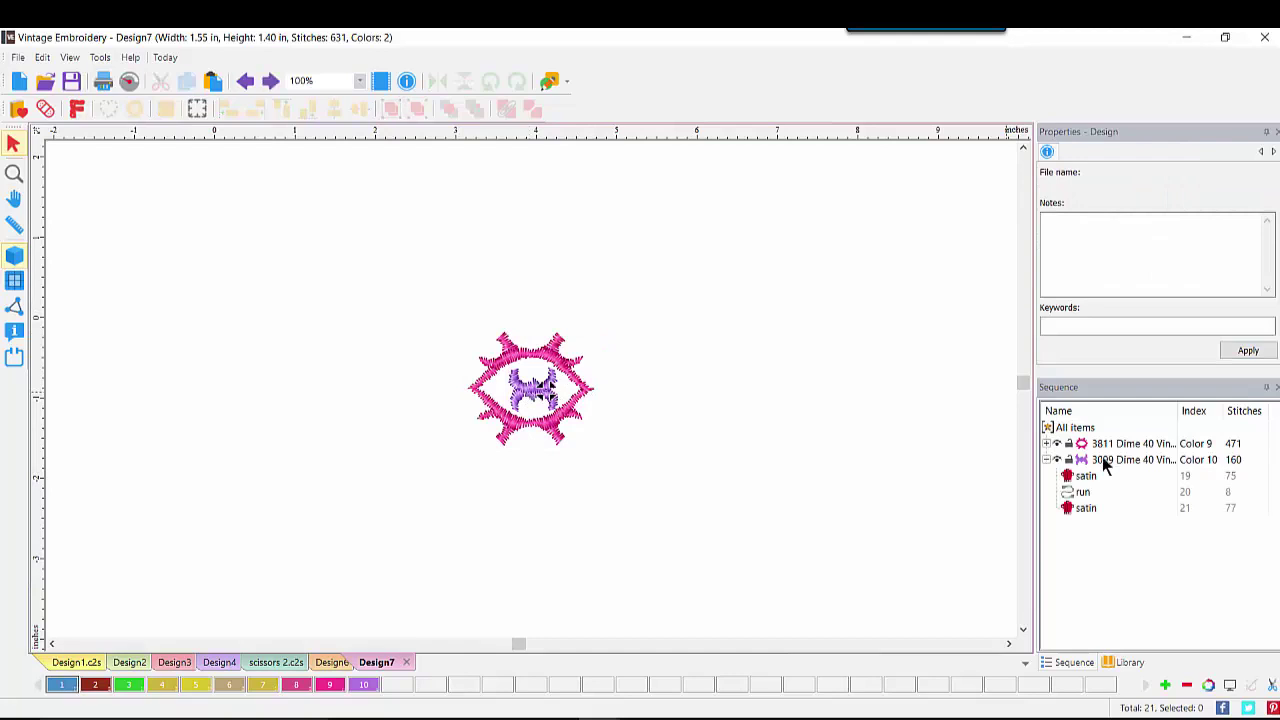
{"action": "left_click", "coordinate": [1105, 462]}
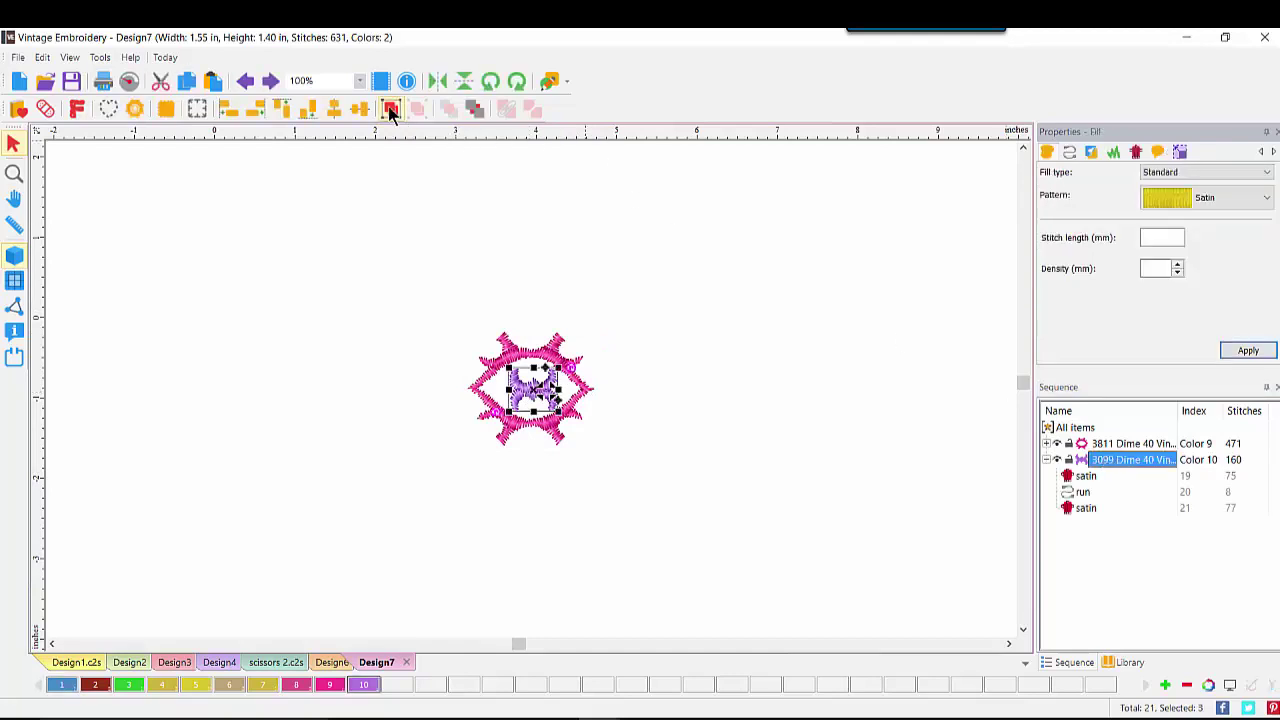
{"action": "left_click", "coordinate": [390, 110]}
{"action": "left_click", "coordinate": [1110, 444]}
{"action": "left_click", "coordinate": [390, 110]}
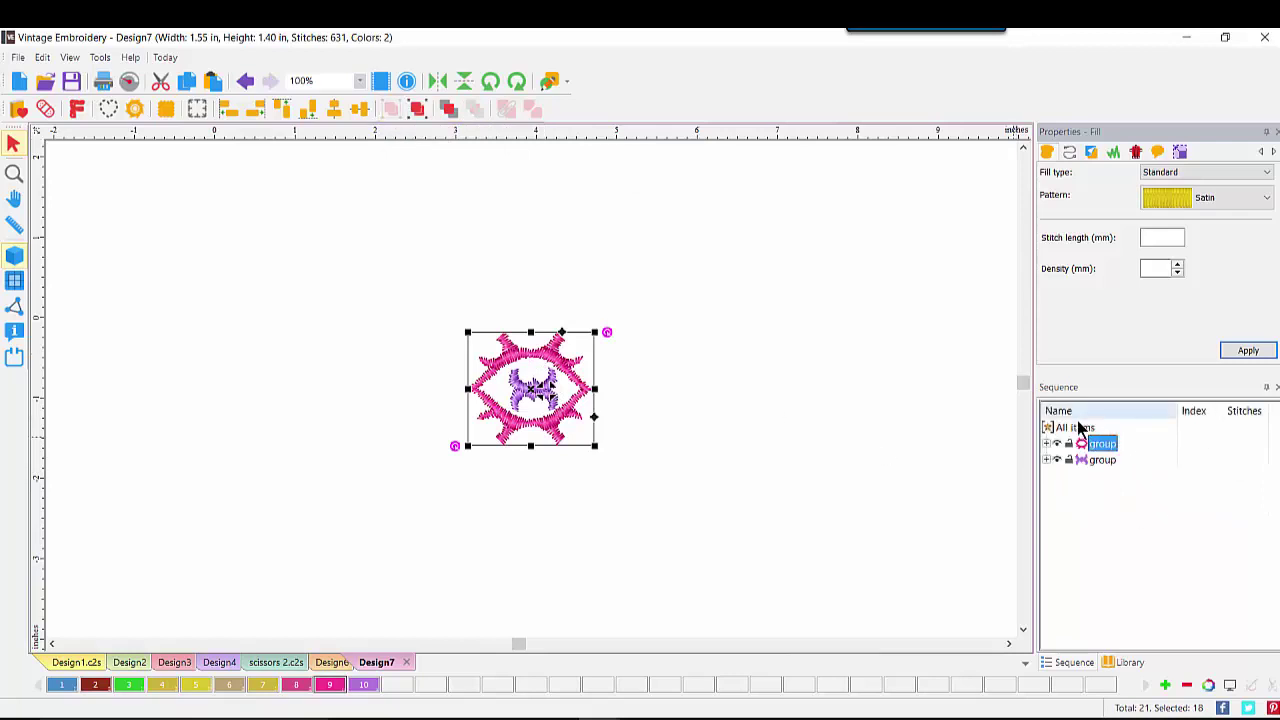
{"action": "left_click", "coordinate": [1075, 427]}
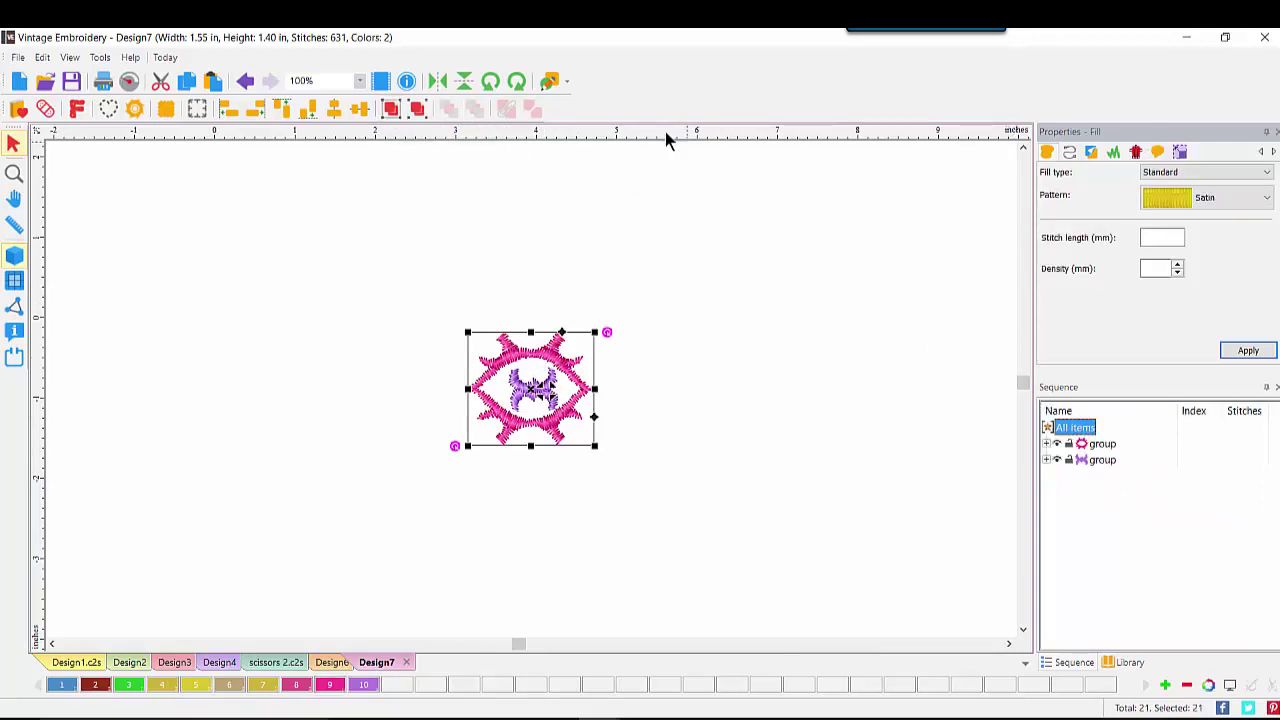
{"action": "right_click", "coordinate": [535, 357]}
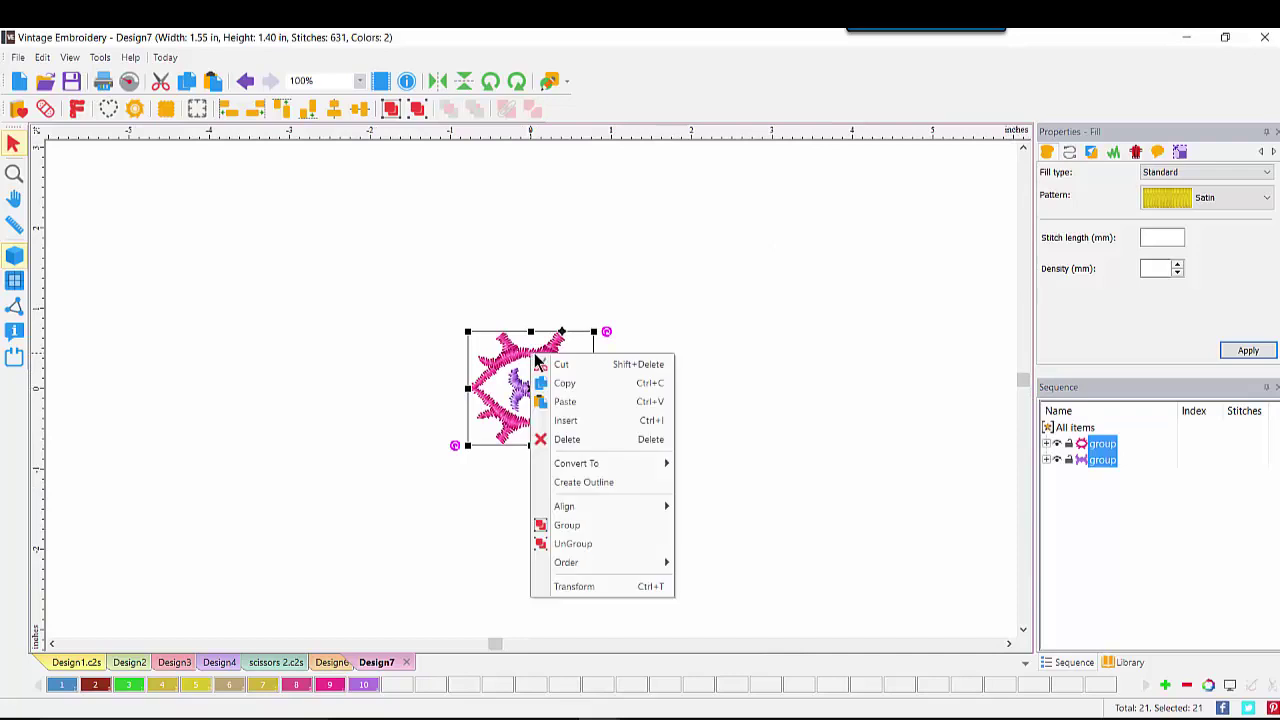
{"action": "mouse_move", "coordinate": [582, 507]}
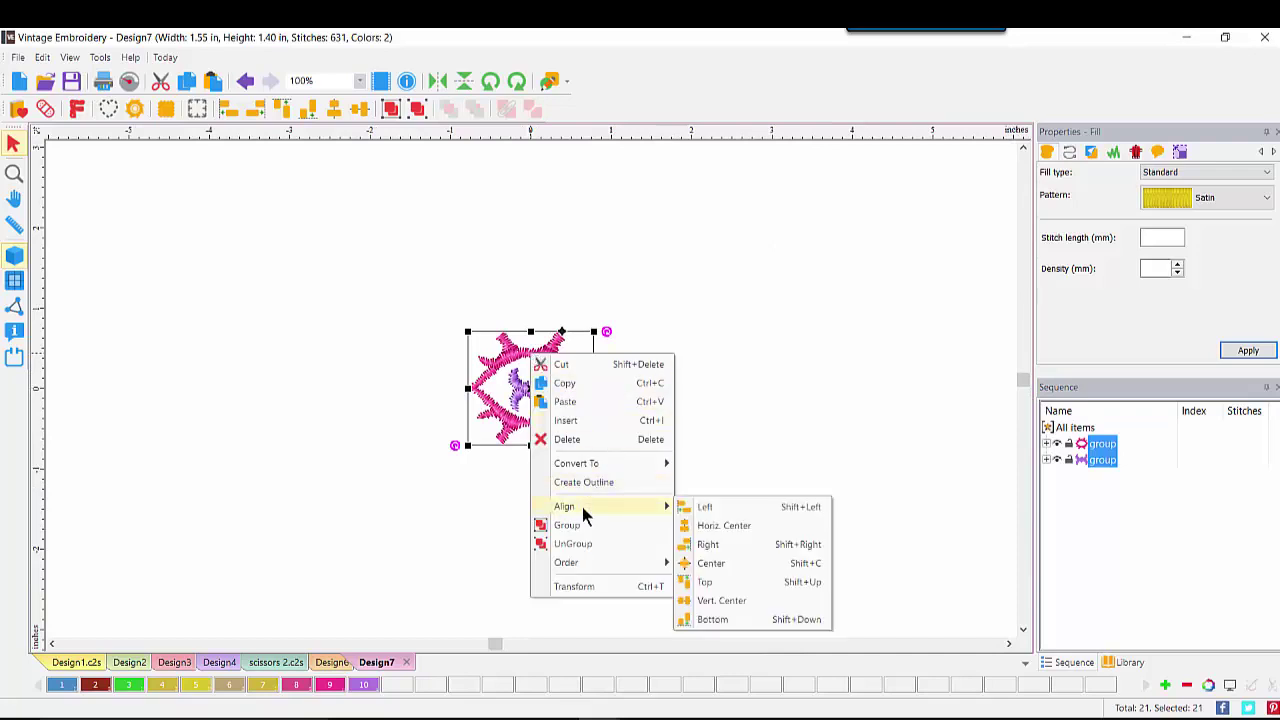
{"action": "left_click", "coordinate": [731, 566]}
{"action": "left_click", "coordinate": [460, 430]}
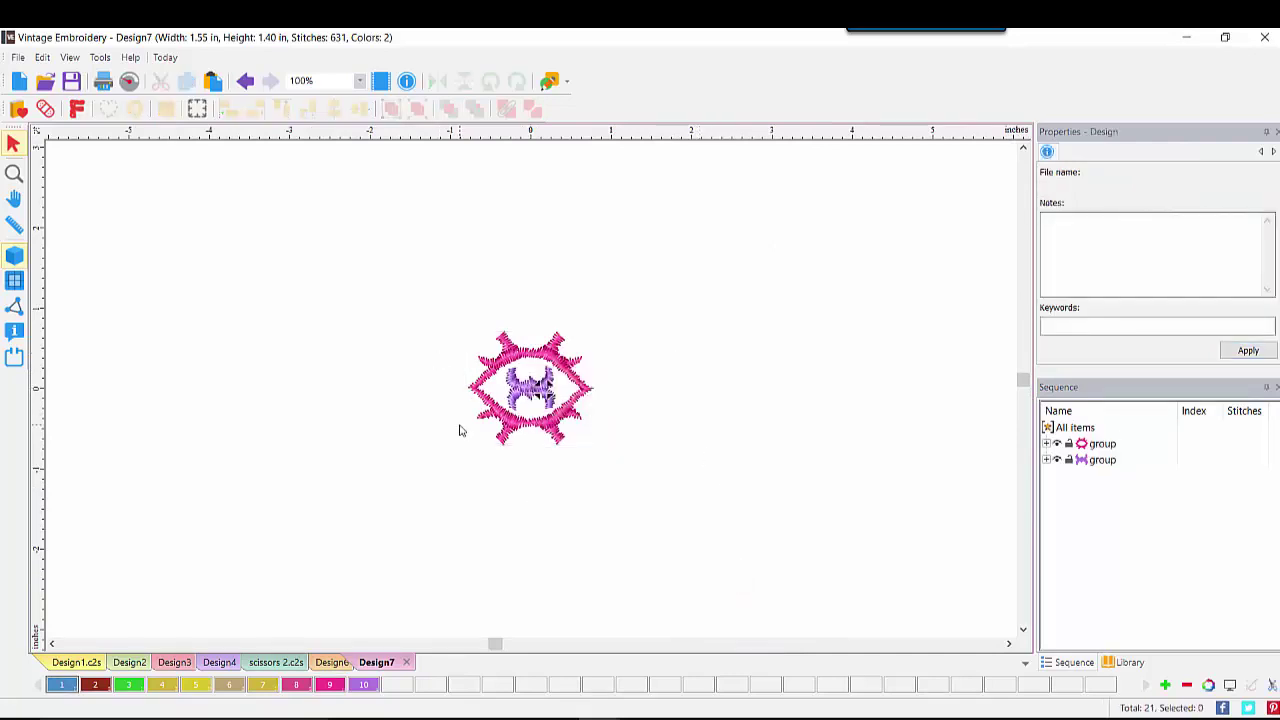
Save the centred motif design as center.c2s.
{"action": "left_click", "coordinate": [18, 57]}
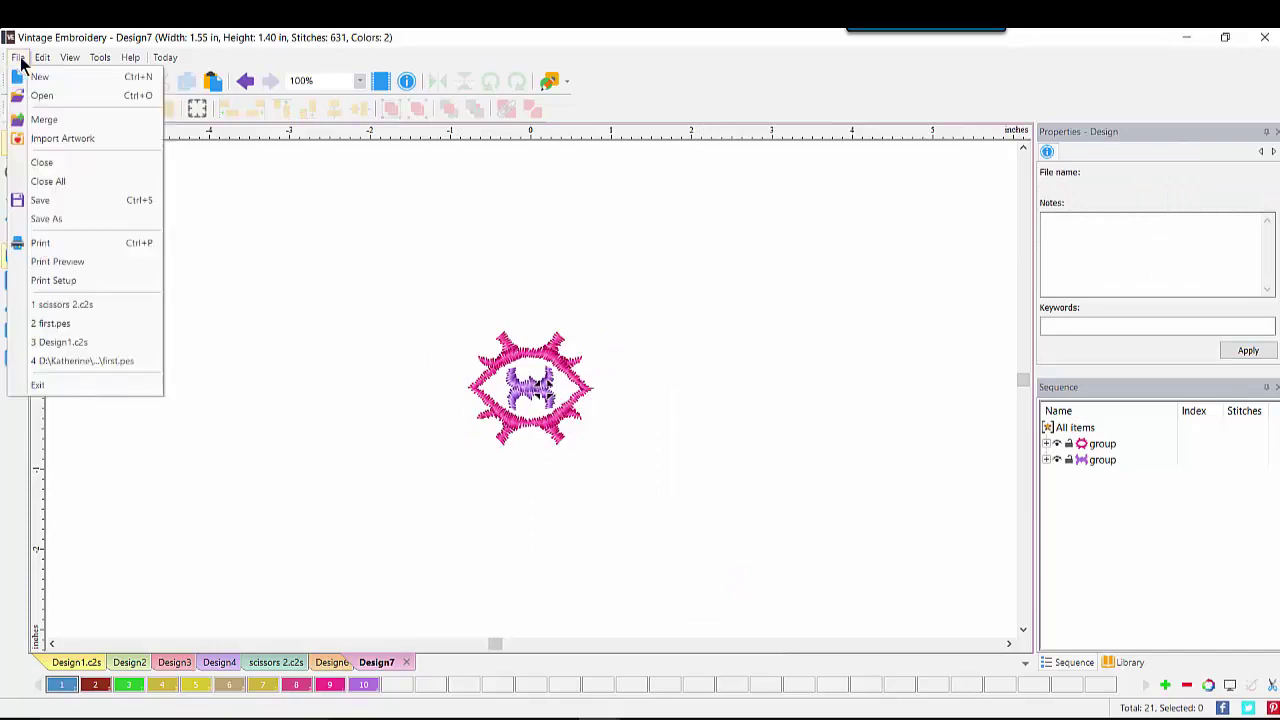
{"action": "left_click", "coordinate": [46, 219]}
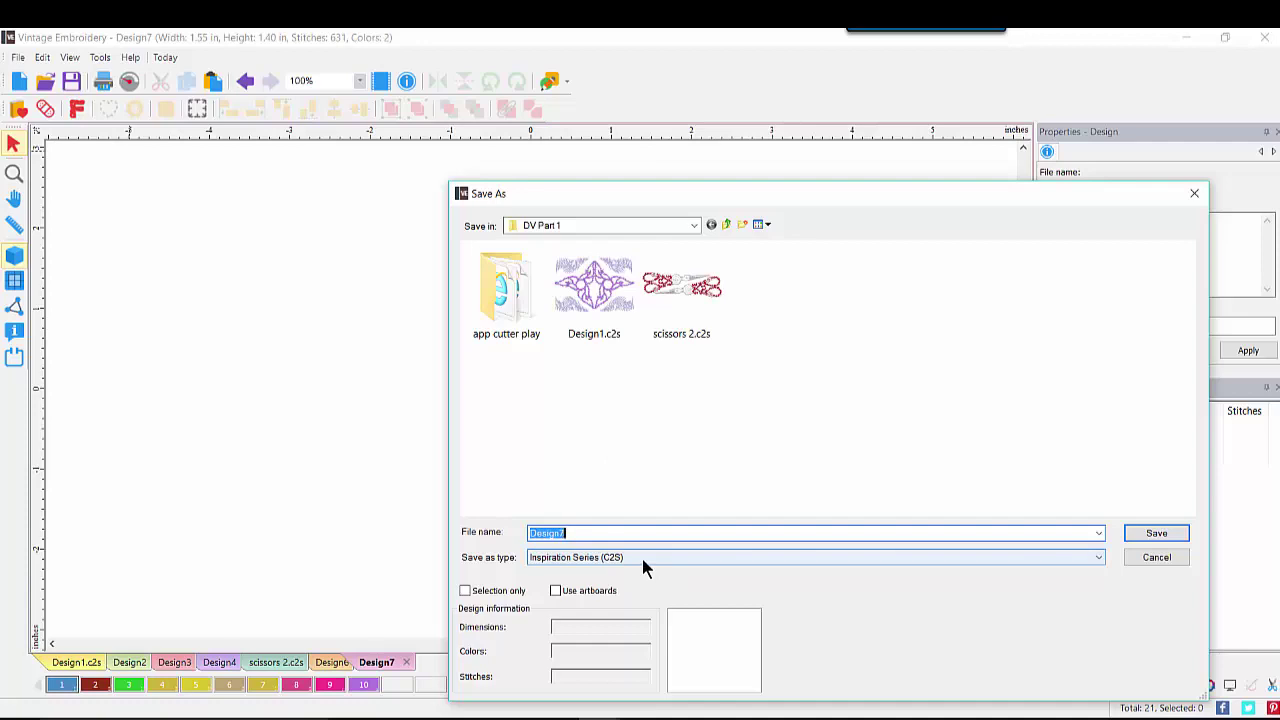
{"action": "type", "text": "center"}
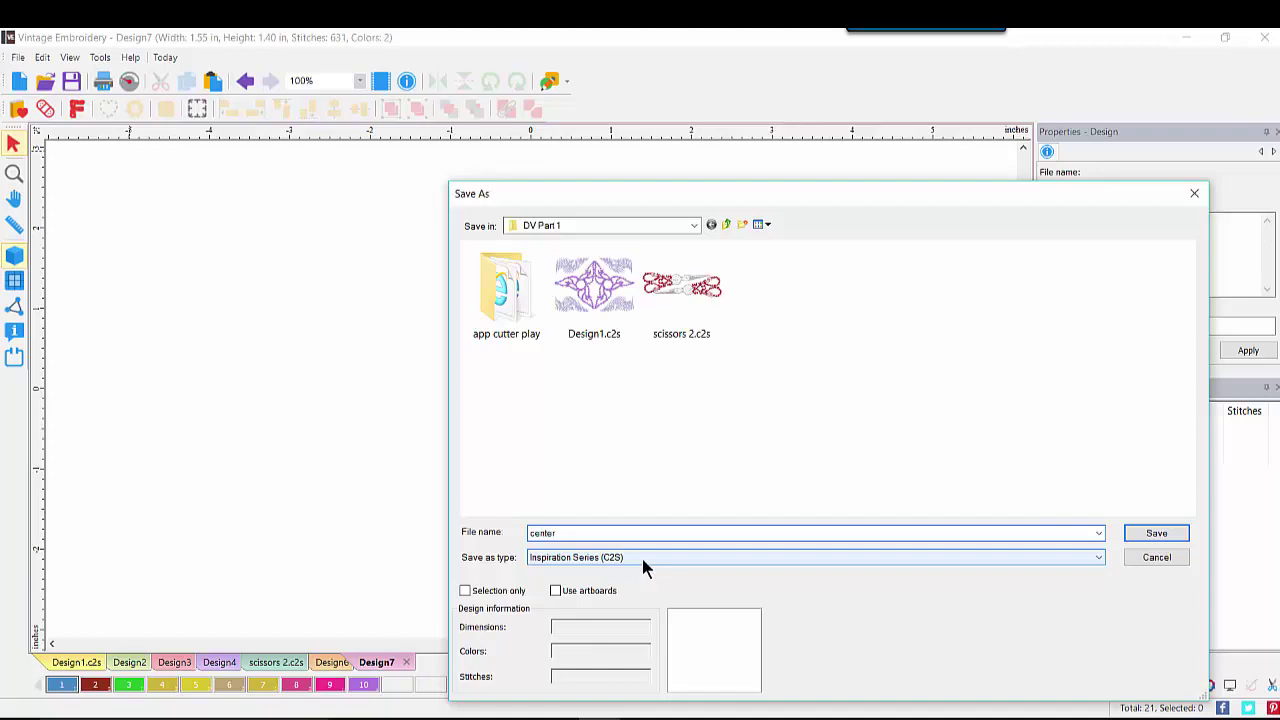
{"action": "key", "text": "Return"}
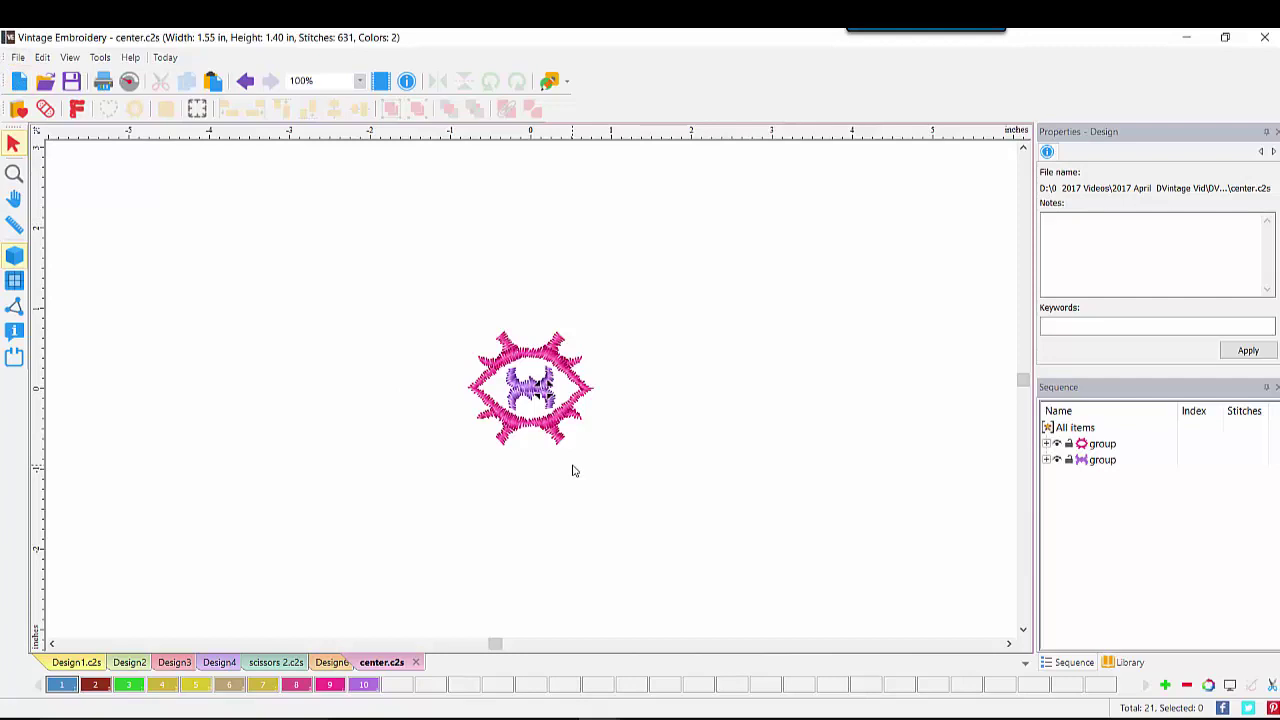
Switch to Photos and advance the slideshow to the next image.
{"action": "left_click", "coordinate": [660, 665]}
{"action": "left_click", "coordinate": [720, 690]}
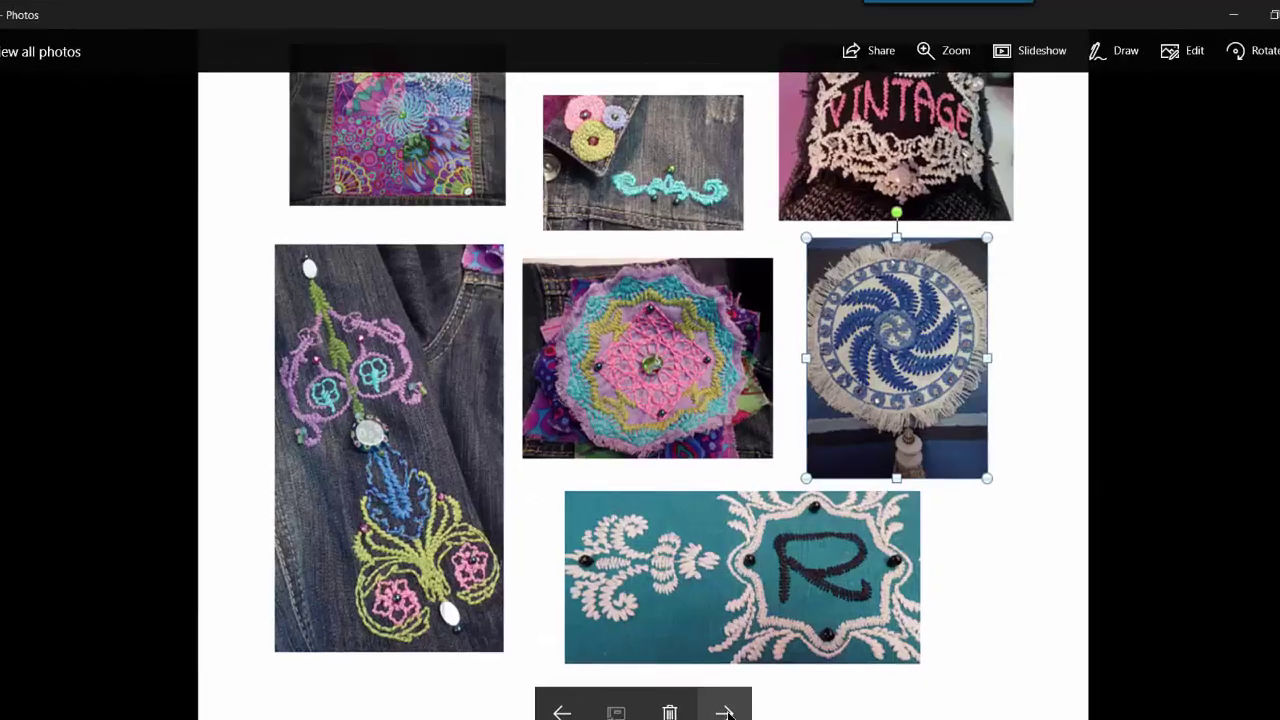